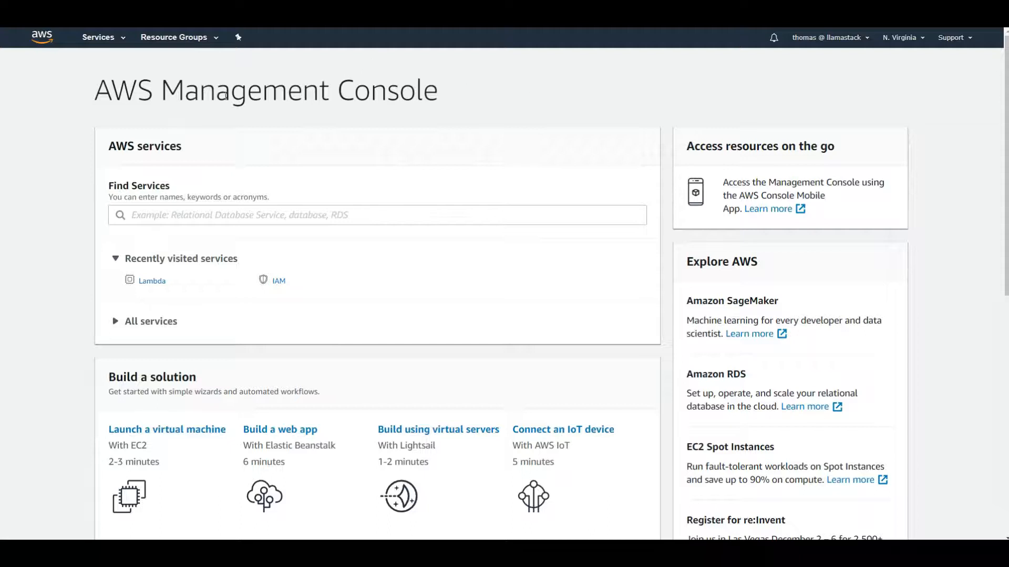
Open the Lambda service and show its list of functions
{"action": "left_click", "coordinate": [97, 43]}
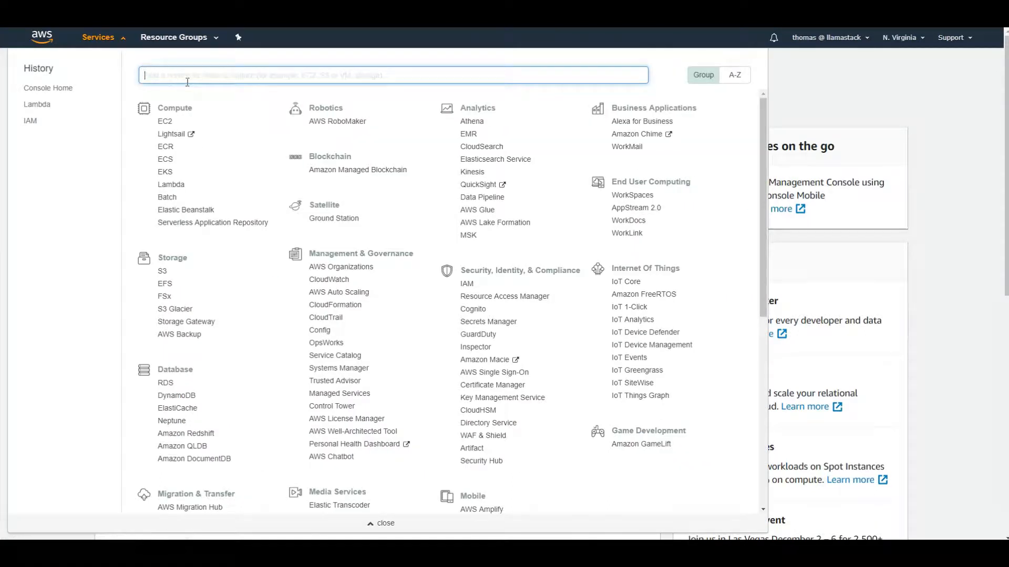
{"action": "type", "text": "Lambda"}
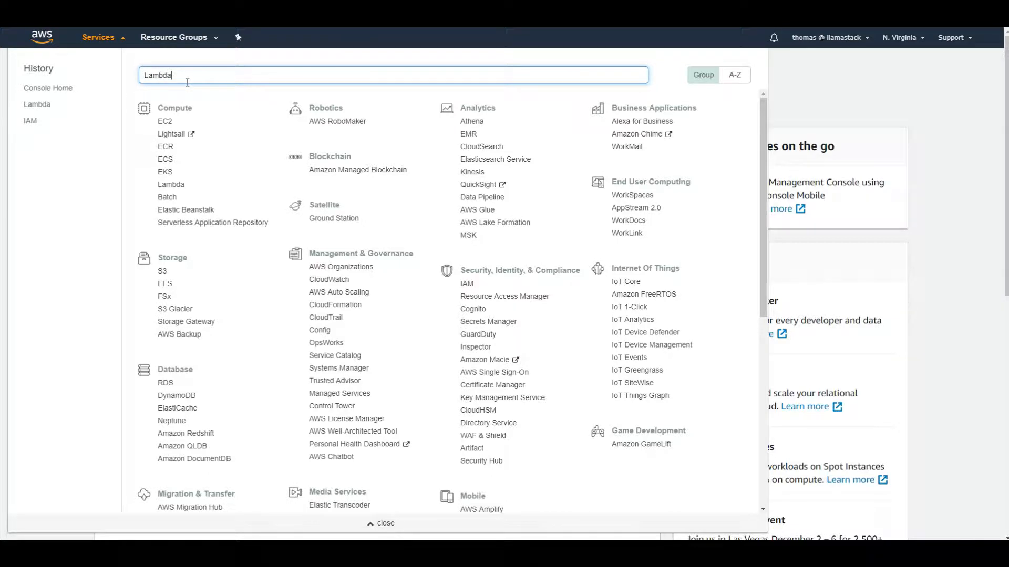
{"action": "key", "text": "Return"}
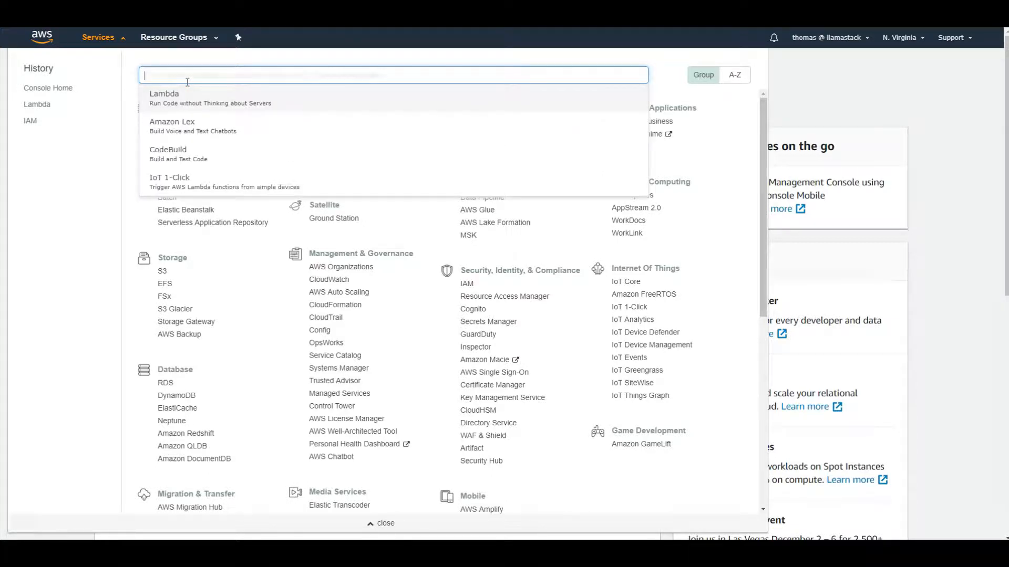
{"action": "left_click", "coordinate": [173, 72]}
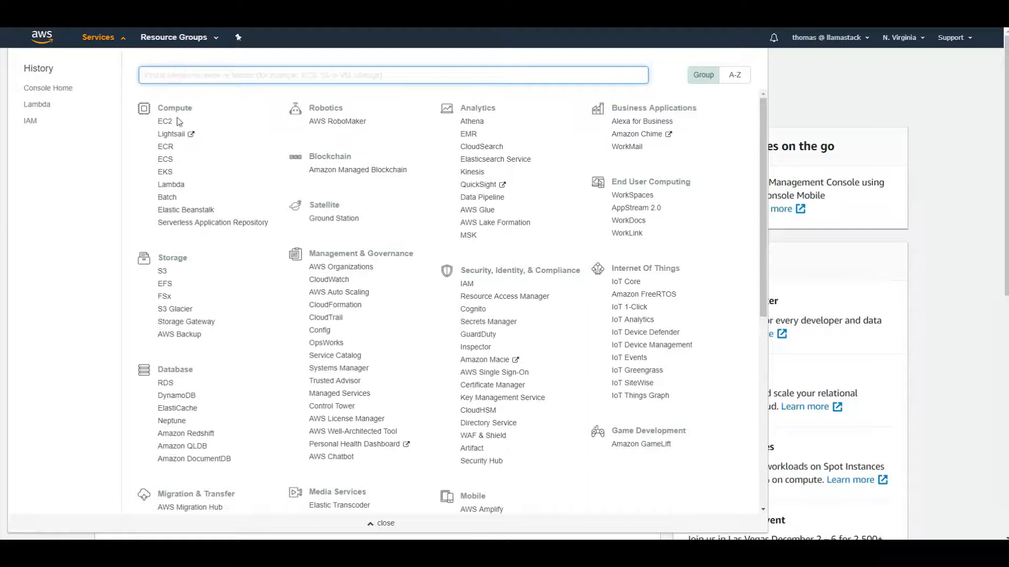
{"action": "left_click", "coordinate": [204, 108]}
{"action": "left_click", "coordinate": [175, 106]}
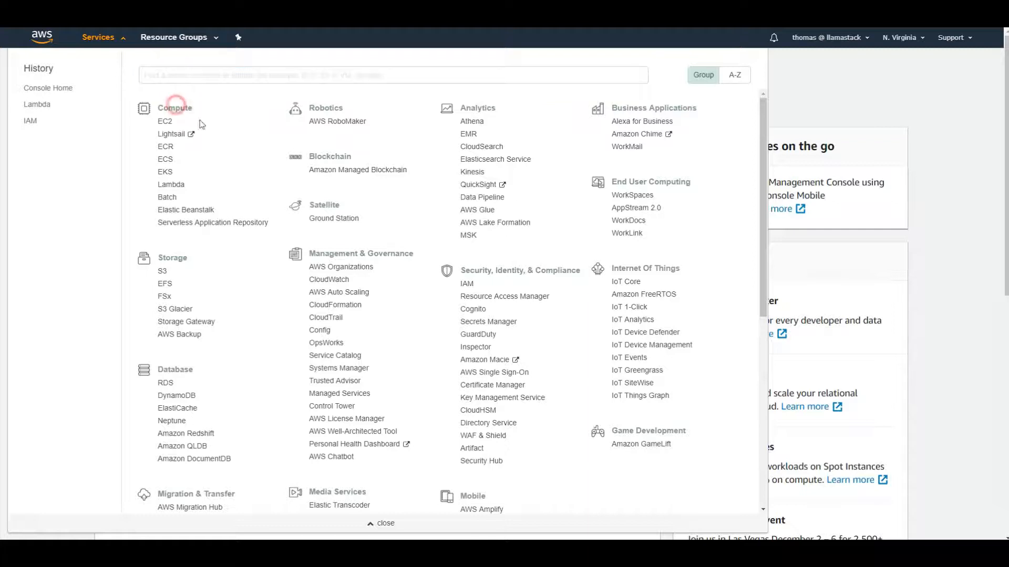
{"action": "left_click", "coordinate": [174, 184]}
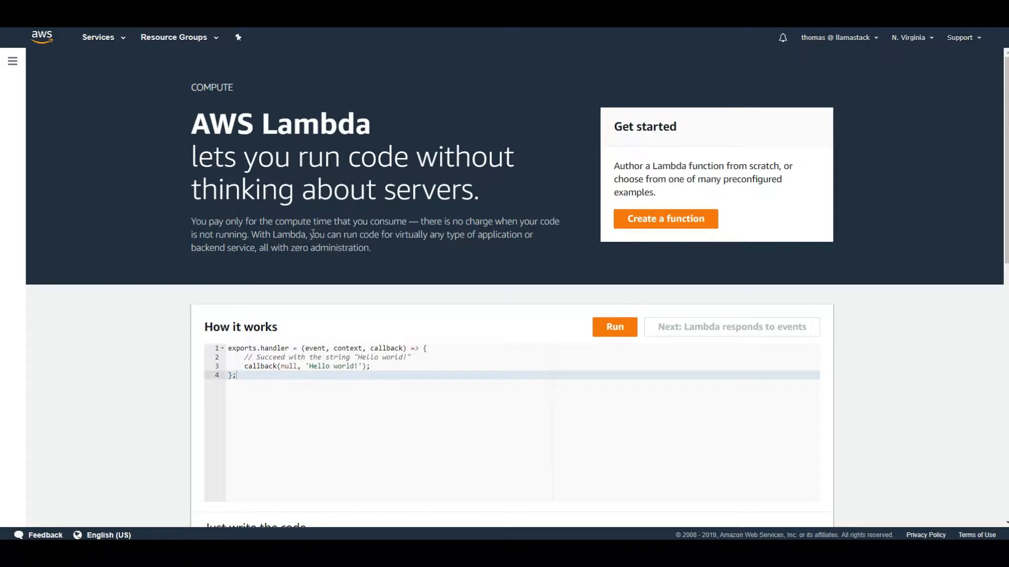
{"action": "left_click", "coordinate": [12, 61]}
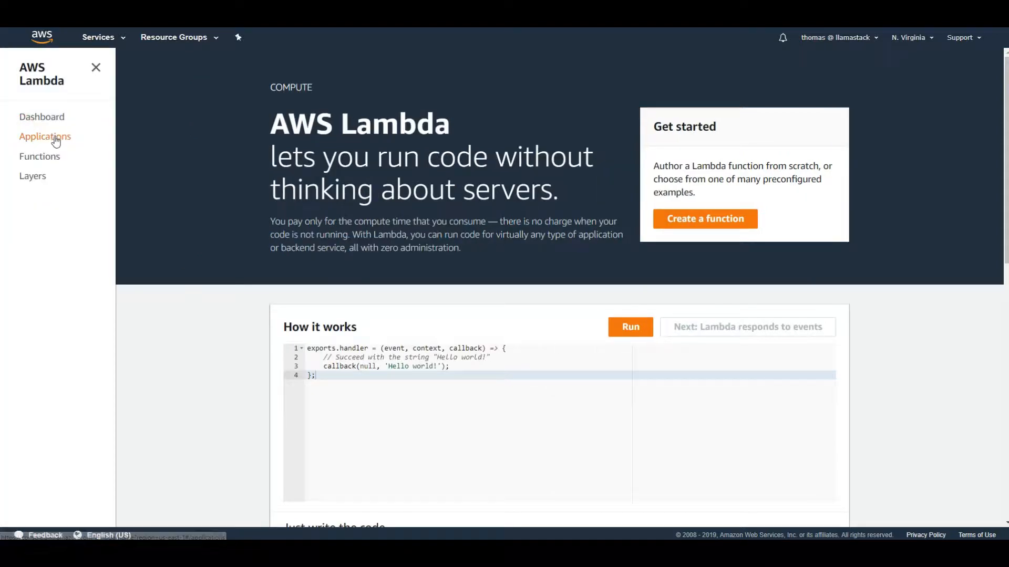
{"action": "left_click", "coordinate": [45, 156]}
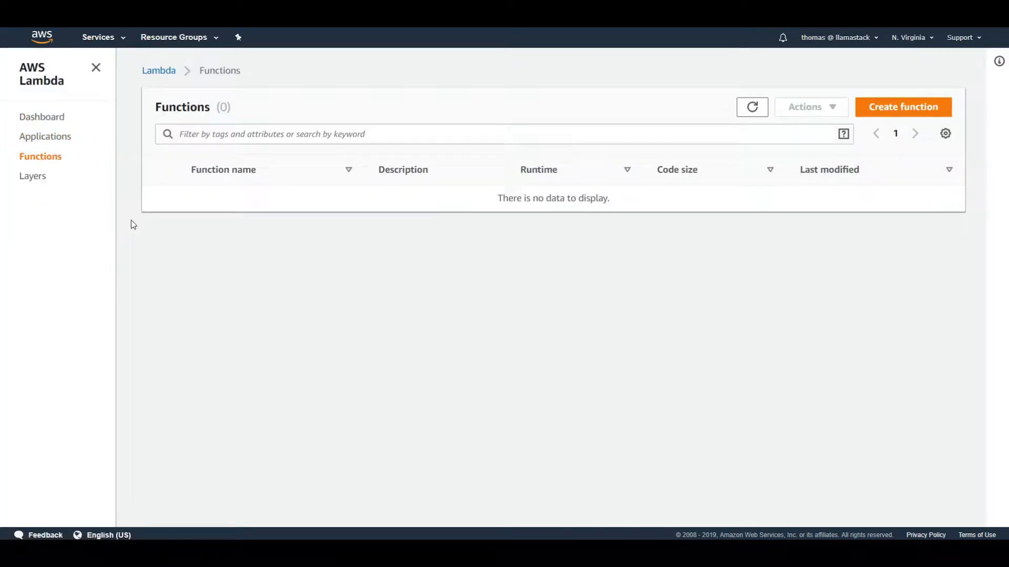
Start a new function authored from scratch, name it SumFunction and set its runtime to Python 3.7
{"action": "left_click", "coordinate": [929, 116]}
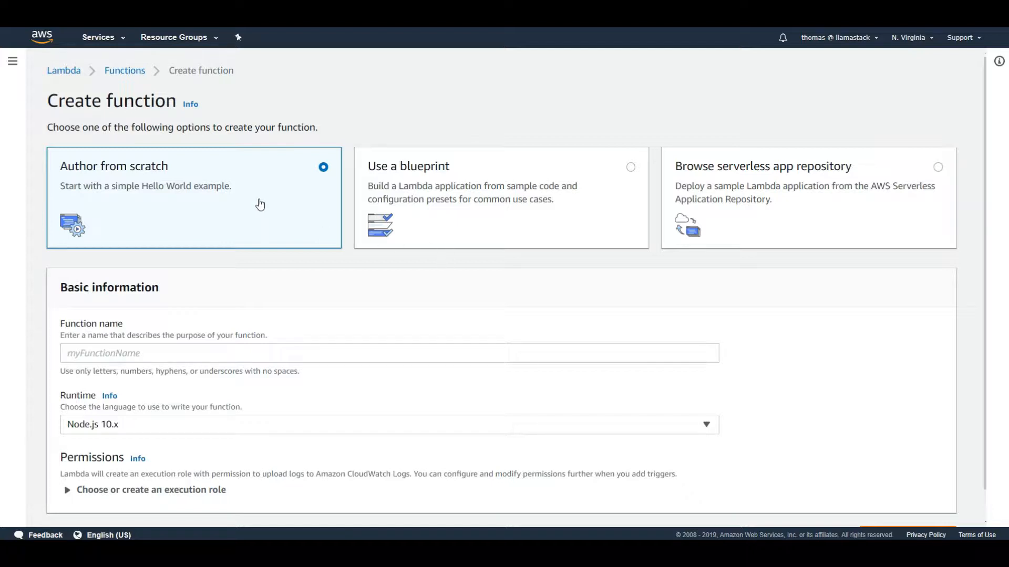
{"action": "scroll", "coordinate": [265, 226], "scroll_direction": "down", "scroll_amount": 1}
{"action": "left_click", "coordinate": [283, 318]}
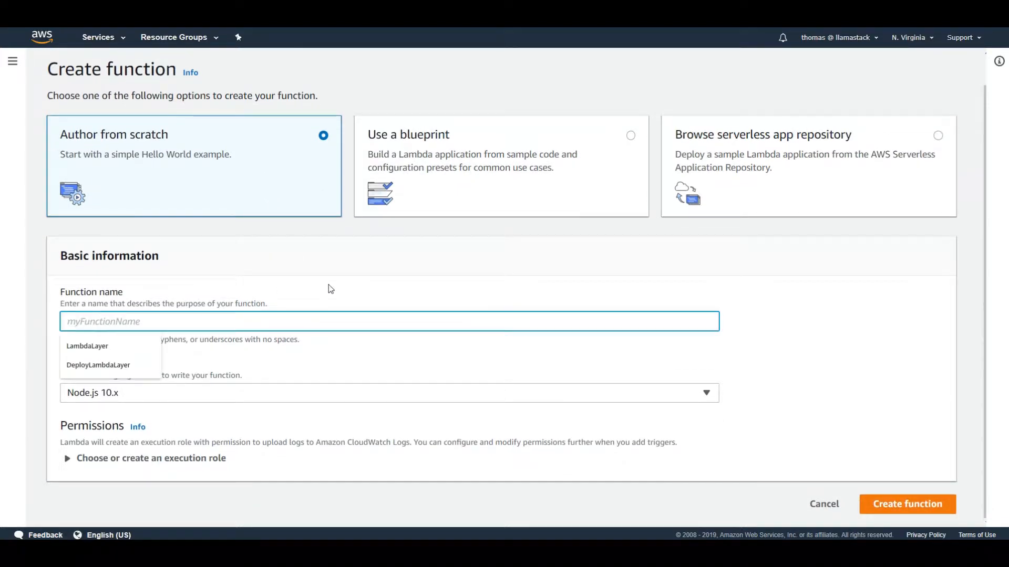
{"action": "type", "text": "SumFuncti"}
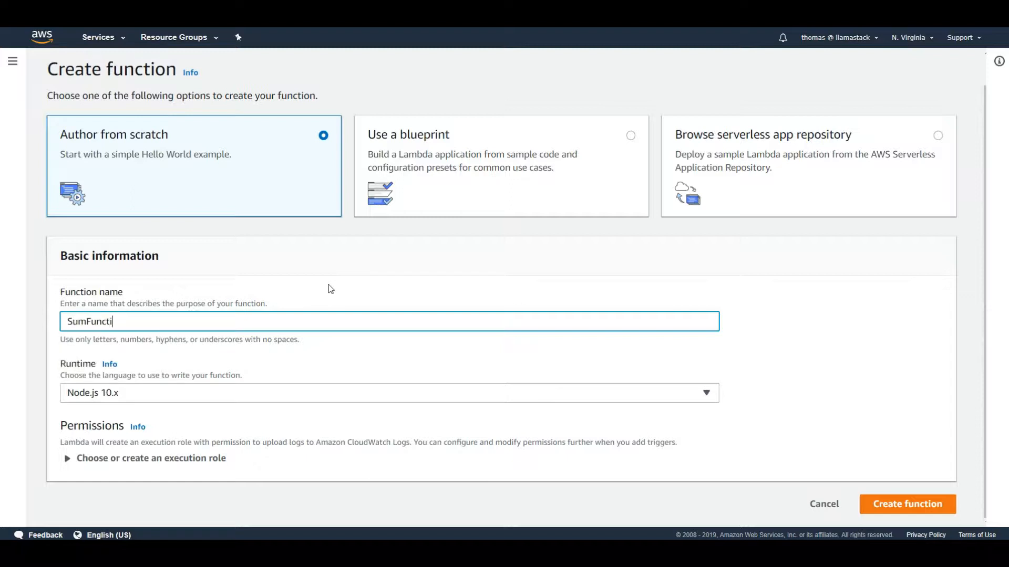
{"action": "type", "text": "on"}
{"action": "left_click", "coordinate": [309, 395]}
{"action": "left_click", "coordinate": [182, 200]}
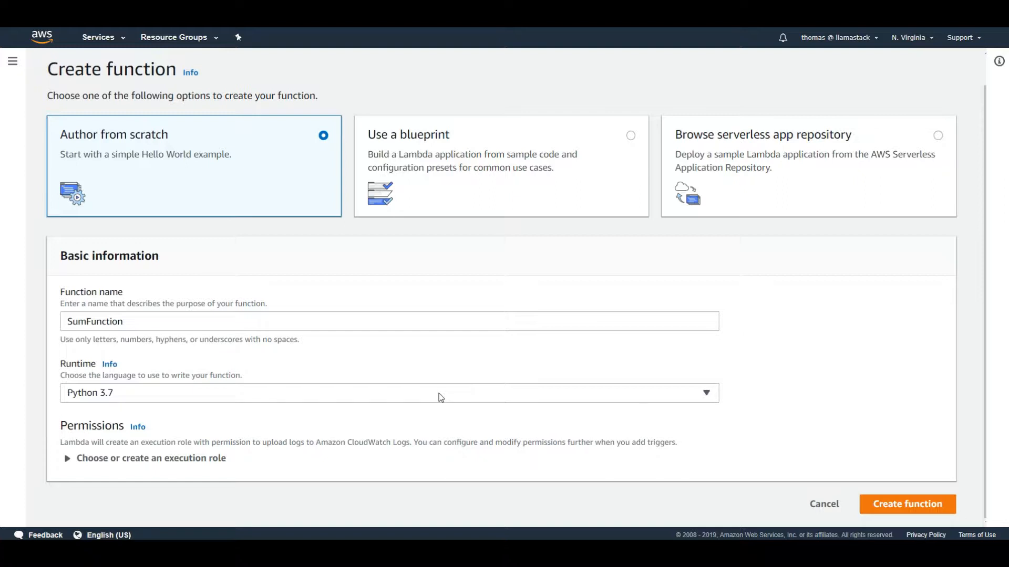
Set the execution role to create a new role with basic Lambda permissions, and create the function
{"action": "left_click", "coordinate": [163, 461]}
{"action": "scroll", "coordinate": [432, 412], "scroll_direction": "down", "scroll_amount": 4}
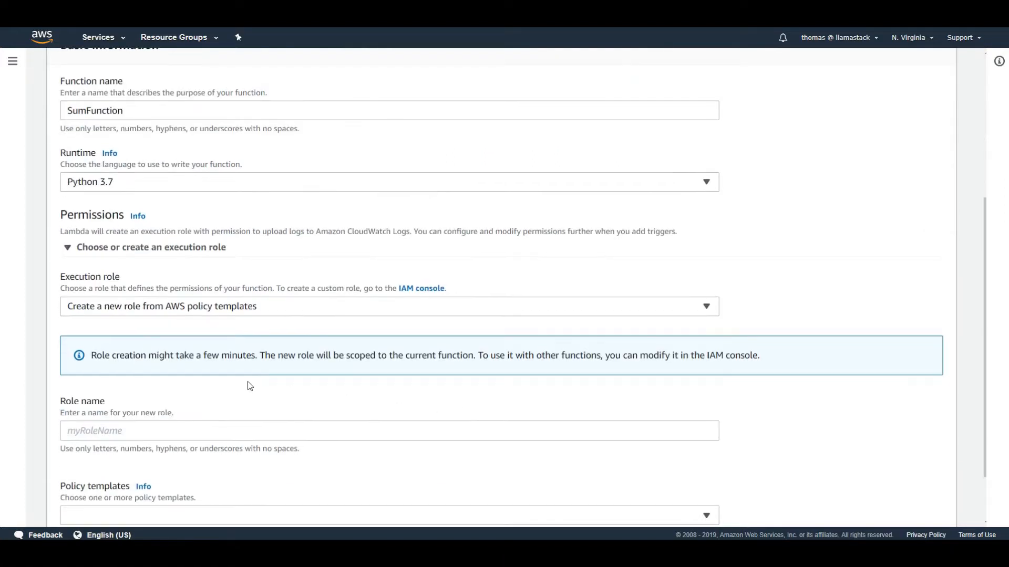
{"action": "left_click", "coordinate": [203, 308]}
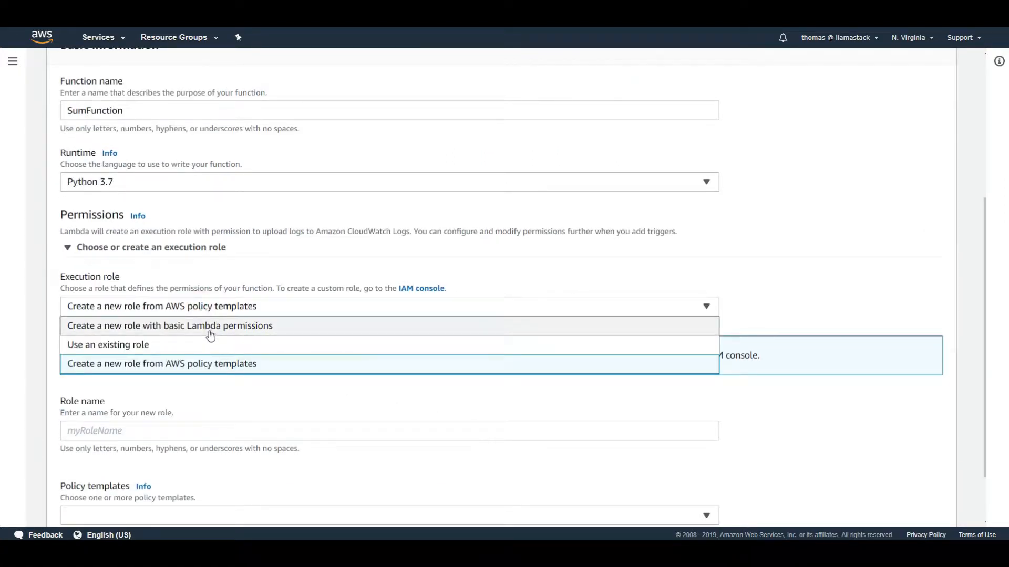
{"action": "left_click", "coordinate": [210, 329]}
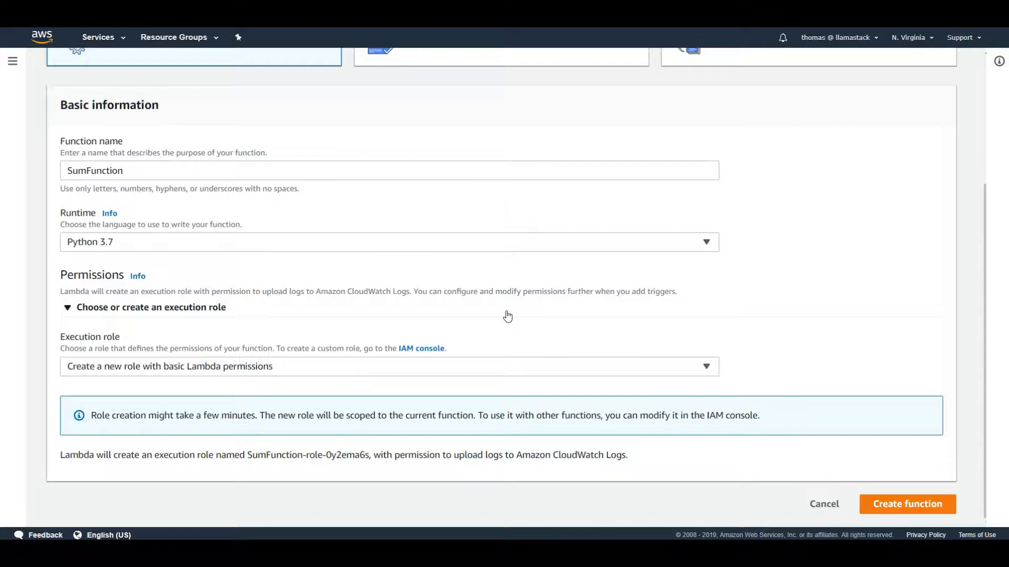
{"action": "left_click", "coordinate": [902, 511]}
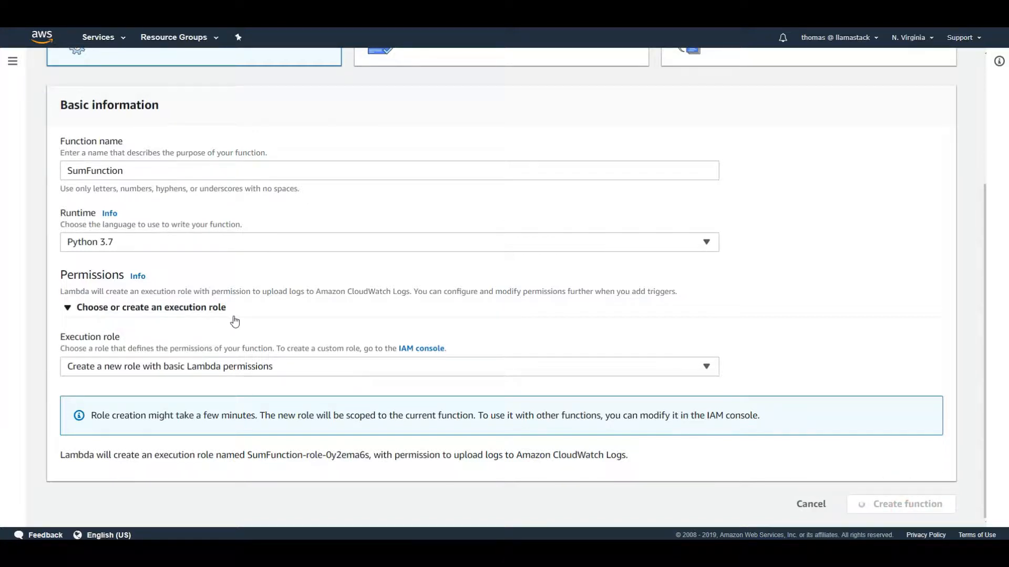
{"action": "left_click", "coordinate": [458, 366]}
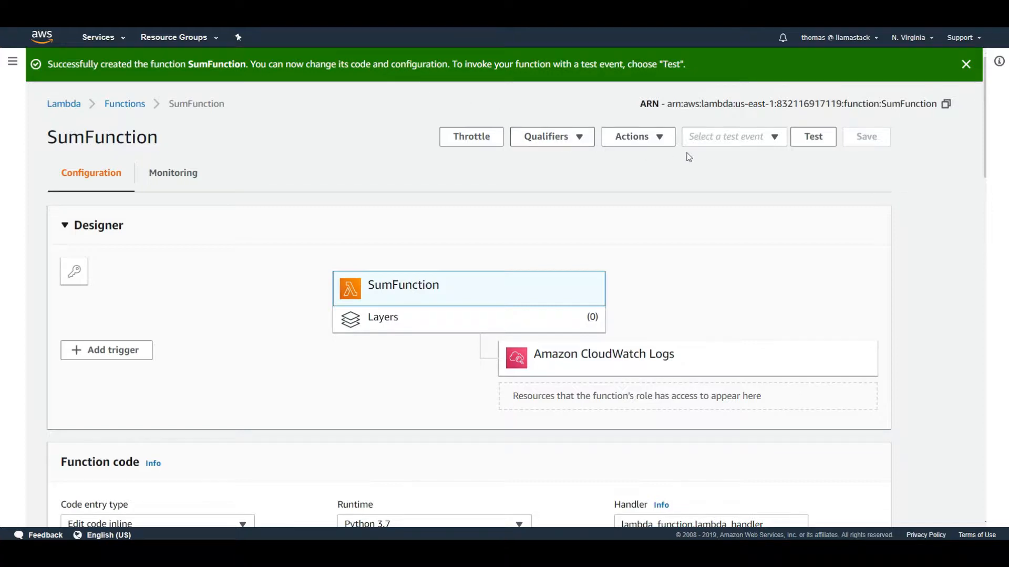
Configure a new test event named SumTest for SumFunction, keeping the Hello World template
{"action": "left_click", "coordinate": [730, 137]}
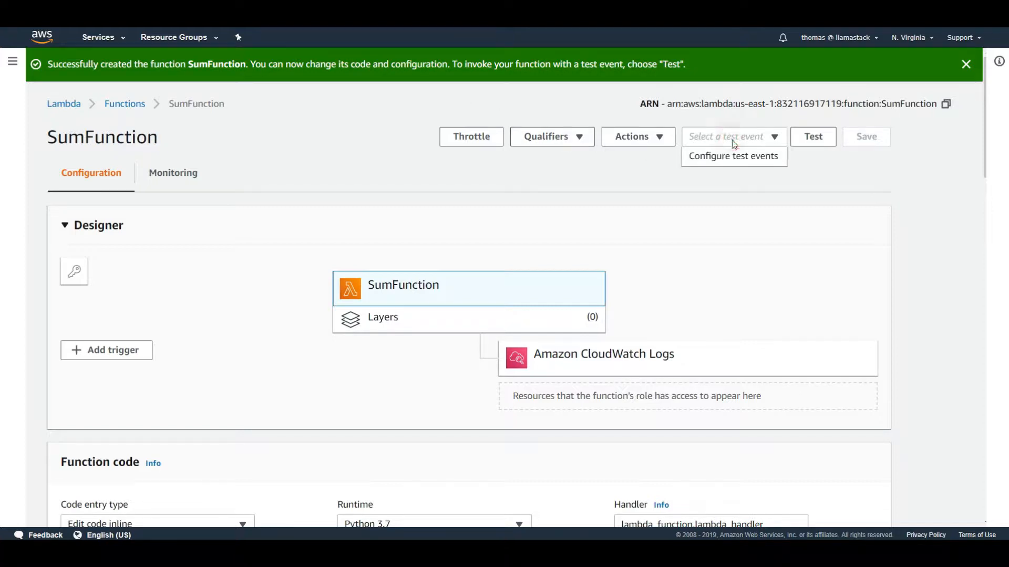
{"action": "left_click", "coordinate": [730, 156]}
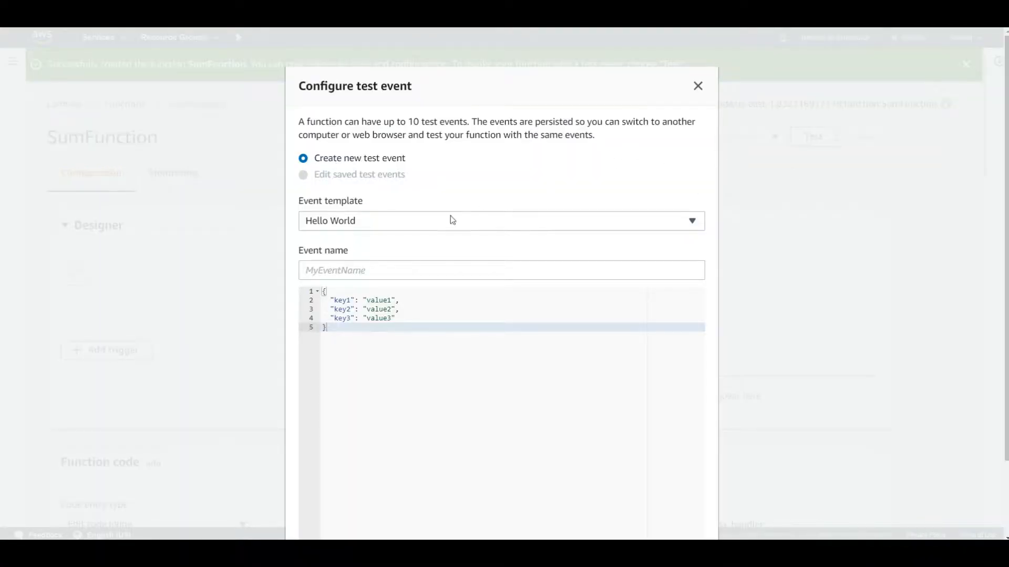
{"action": "left_click", "coordinate": [406, 265]}
{"action": "type", "text": "SumTest"}
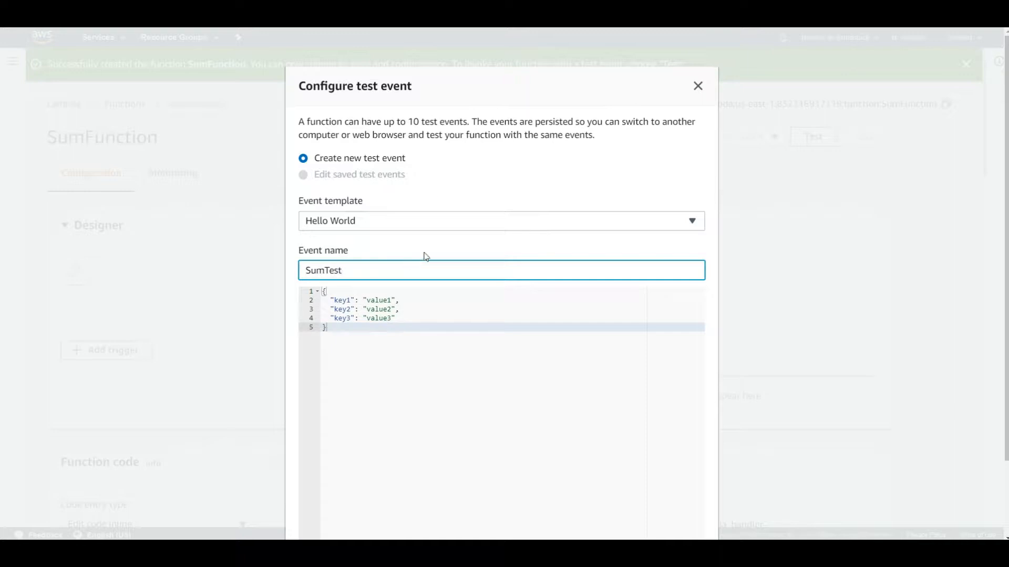
{"action": "left_click", "coordinate": [421, 221]}
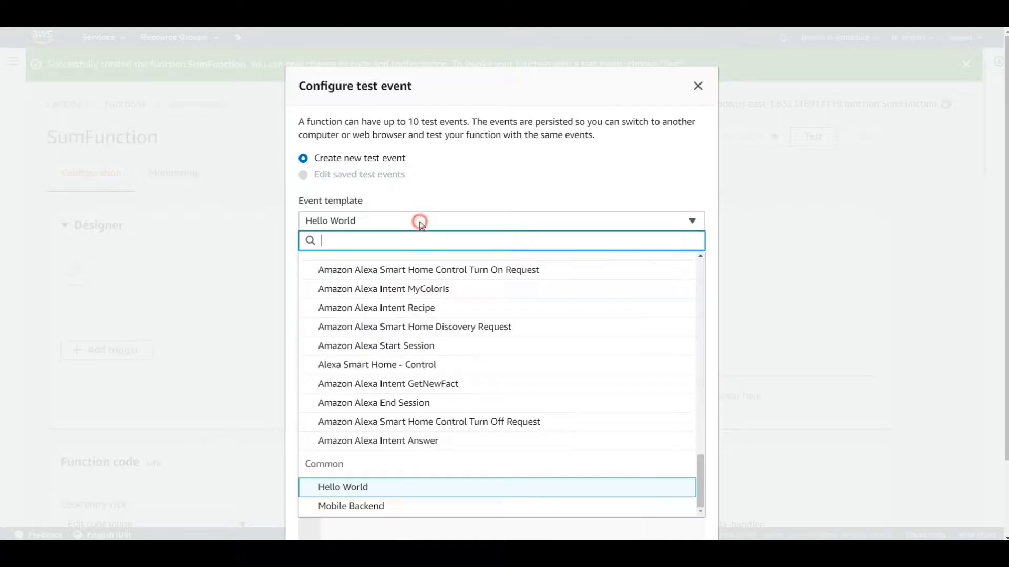
{"action": "left_click", "coordinate": [470, 172]}
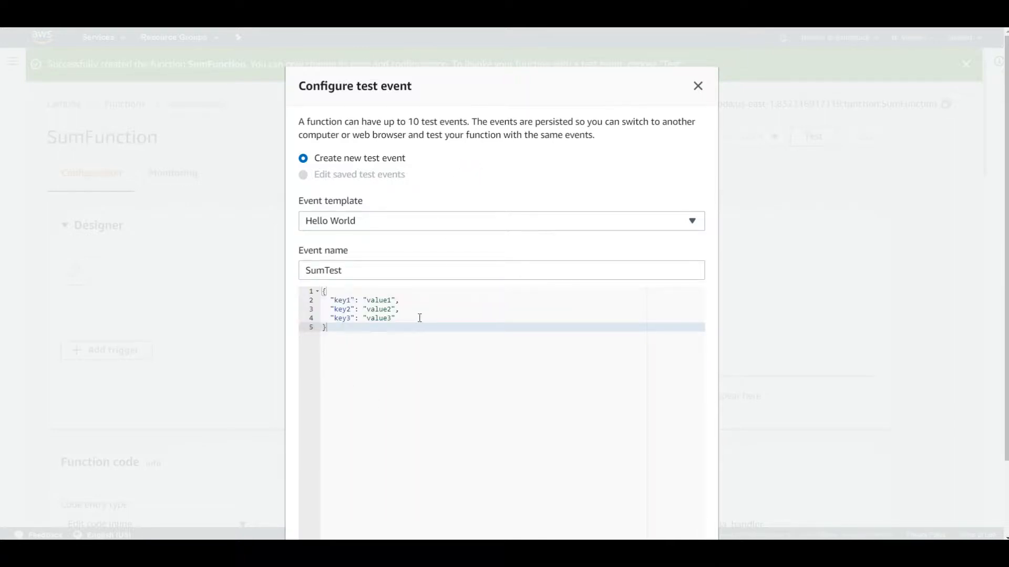
Replace the three sample key-value pairs in the event JSON with "numbers": [1,2,3]
{"action": "left_click_drag", "start_coordinate": [417, 318], "coordinate": [275, 313]}
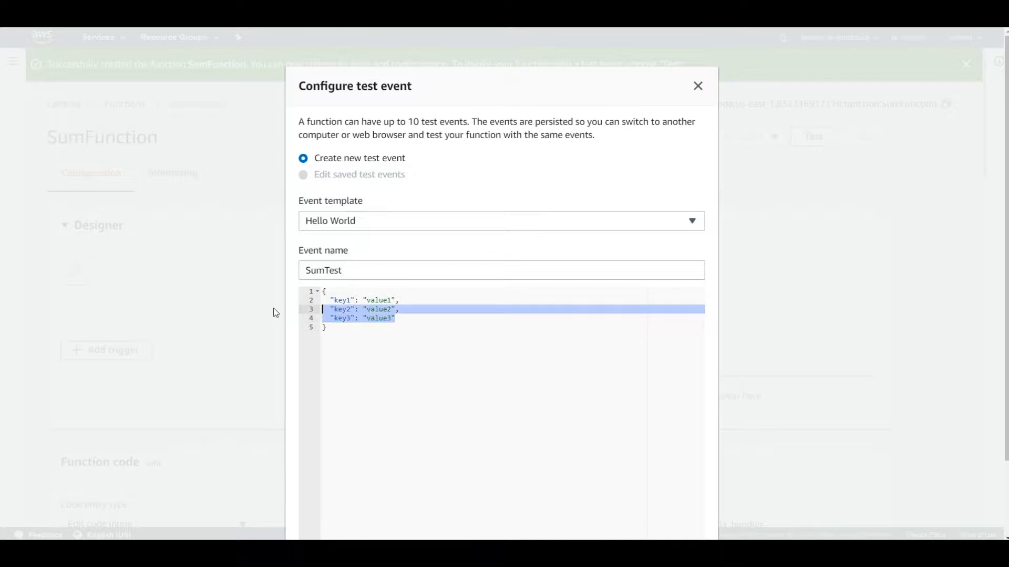
{"action": "key", "text": "BackSpace"}
{"action": "key", "text": "BackSpace"}
{"action": "left_click_drag", "start_coordinate": [420, 350], "coordinate": [334, 346]}
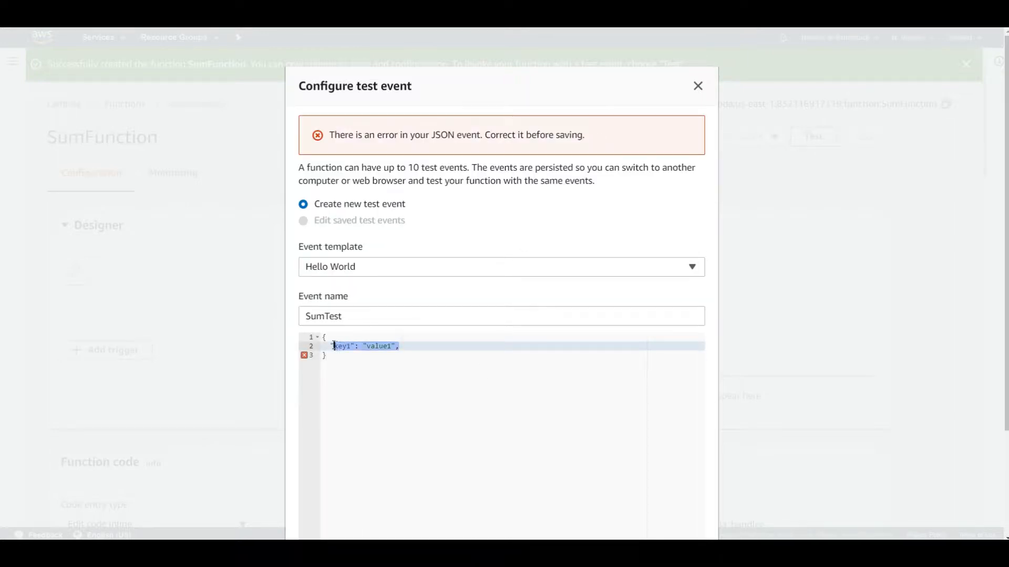
{"action": "type", "text": "numbers"}
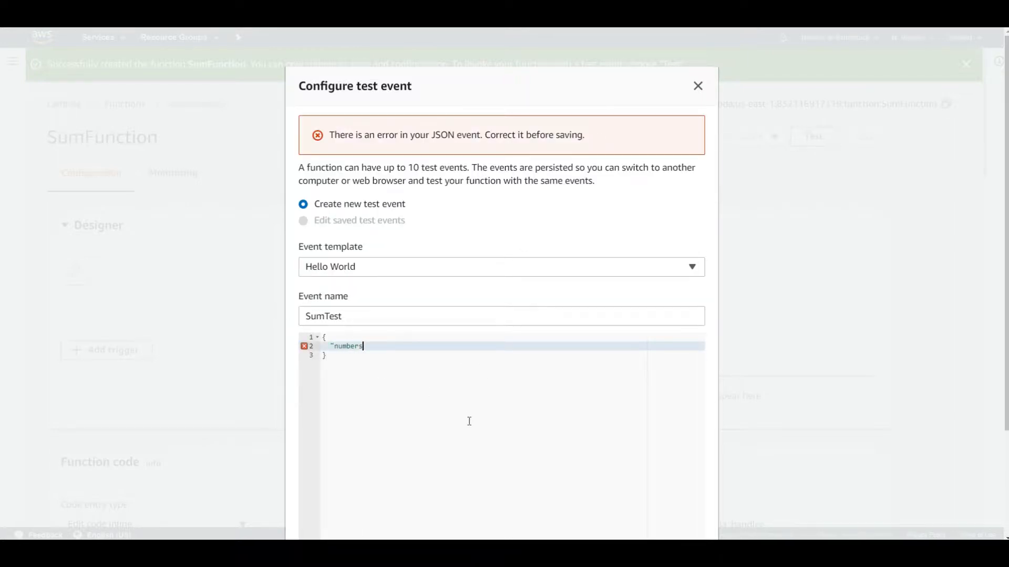
{"action": "type", "text": "\": [1,2,3"}
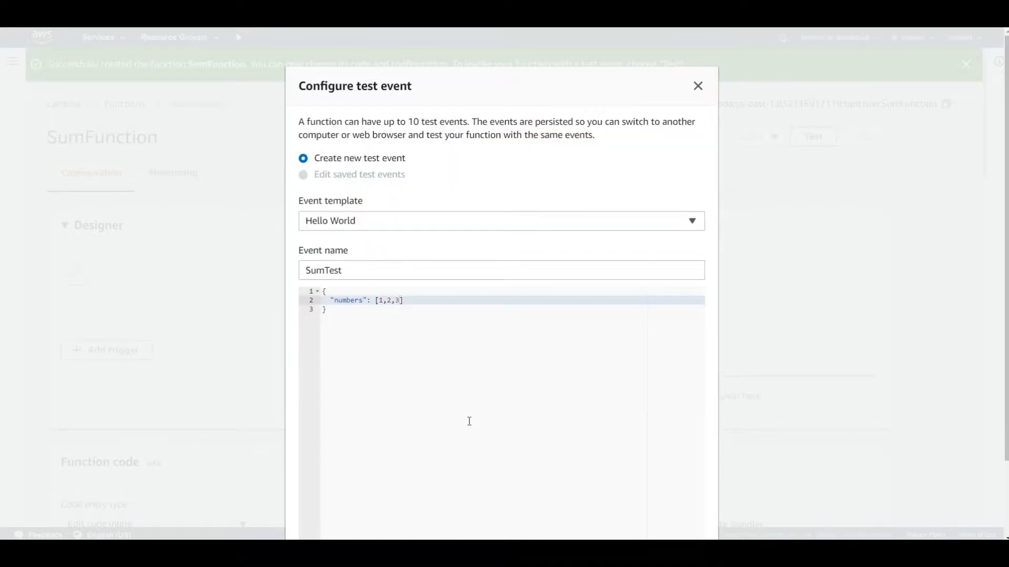
Add a stray comma after the 3 in the numbers array to check the JSON validation, and remove it again
{"action": "type", "text": ","}
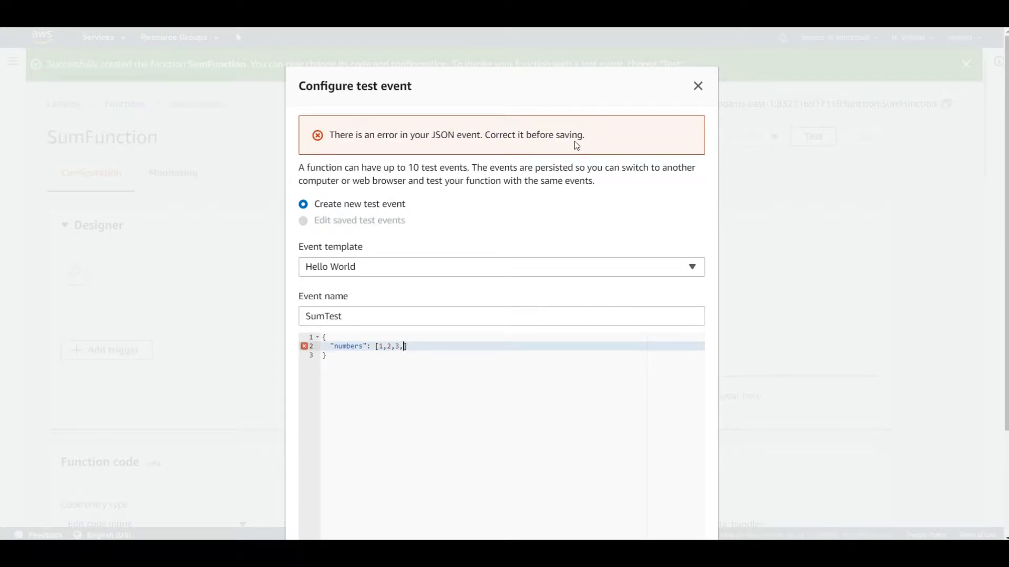
{"action": "mouse_move", "coordinate": [587, 136]}
{"action": "left_mouse_down"}
{"action": "mouse_move", "coordinate": [325, 140]}
{"action": "mouse_move", "coordinate": [584, 136]}
{"action": "left_mouse_up"}
{"action": "left_click", "coordinate": [378, 136]}
{"action": "left_click", "coordinate": [426, 336]}
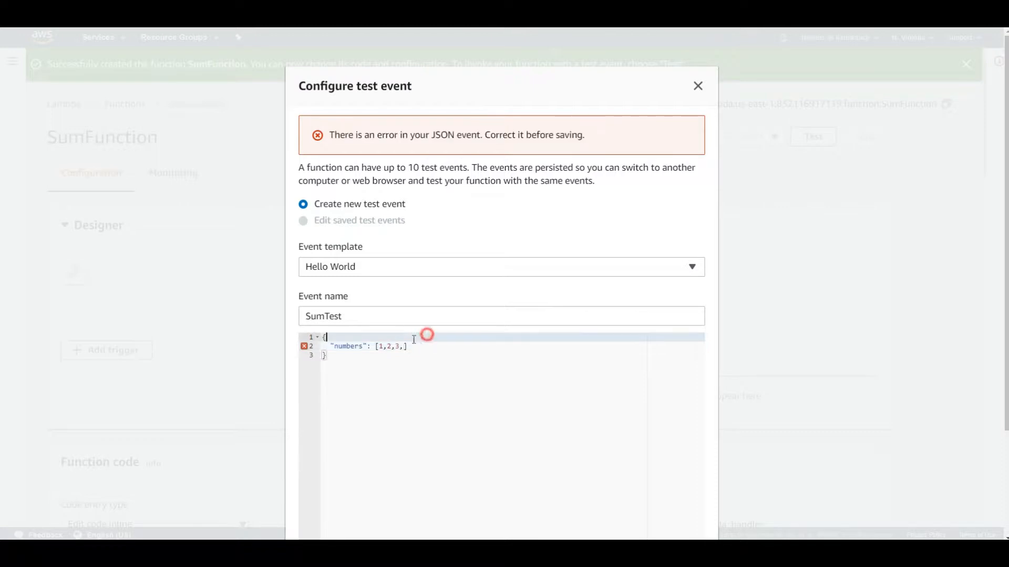
{"action": "left_click", "coordinate": [403, 346]}
{"action": "key", "text": "BackSpace"}
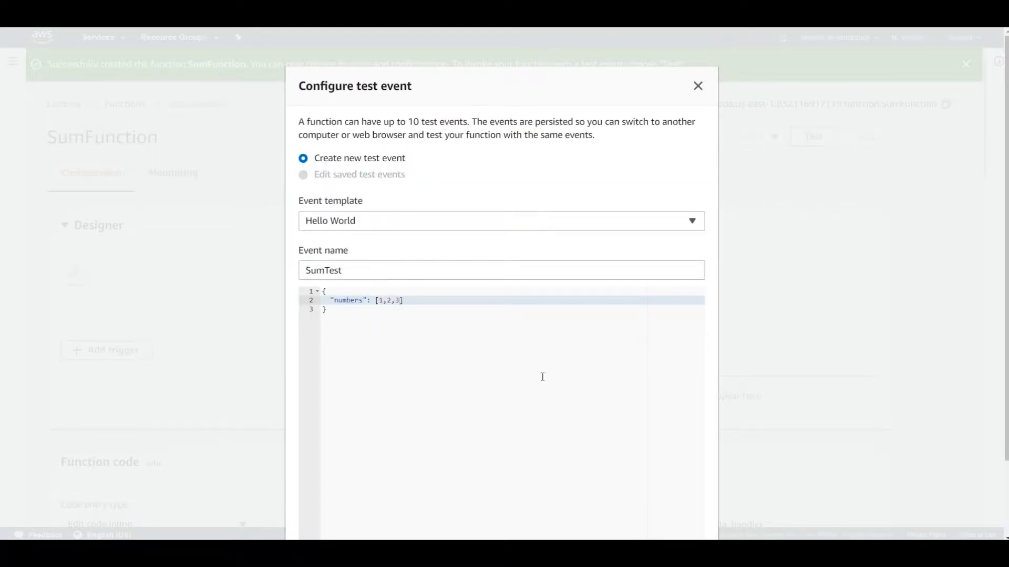
Create the SumTest test event
{"action": "scroll", "coordinate": [578, 374], "scroll_direction": "down", "scroll_amount": 2}
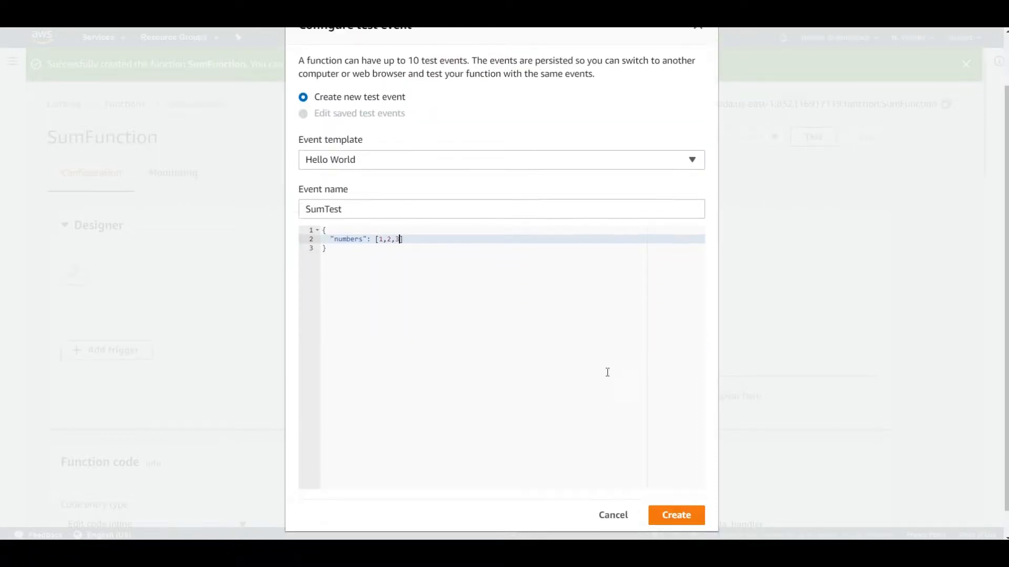
{"action": "left_click", "coordinate": [678, 507]}
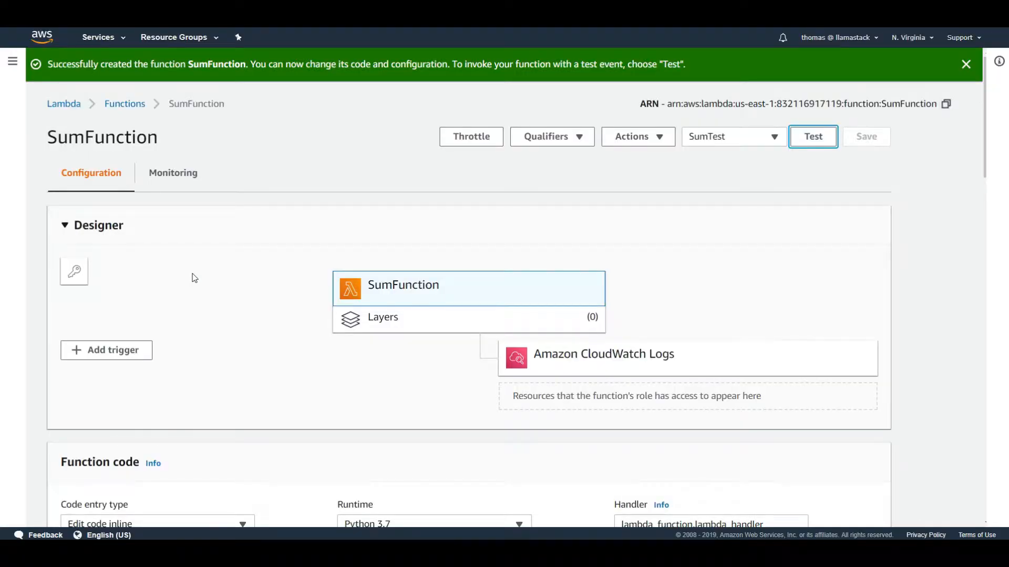
Review the status code and body returned by the handler in lambda_function.py, and run SumFunction with the SumTest event
{"action": "left_click", "coordinate": [827, 140]}
{"action": "scroll", "coordinate": [828, 188], "scroll_direction": "down", "scroll_amount": 5}
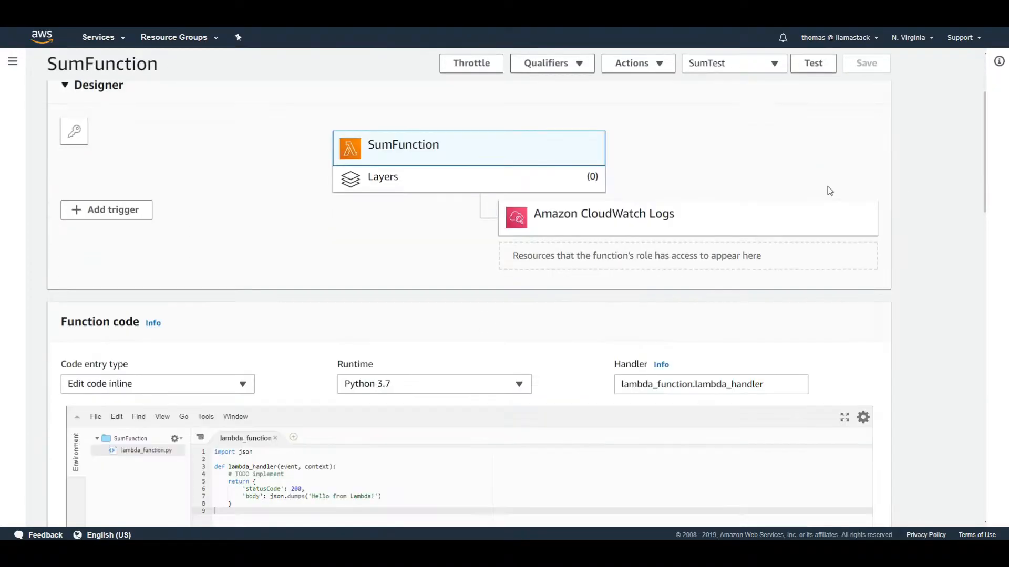
{"action": "scroll", "coordinate": [859, 190], "scroll_direction": "up", "scroll_amount": 5}
{"action": "scroll", "coordinate": [851, 180], "scroll_direction": "down", "scroll_amount": 5}
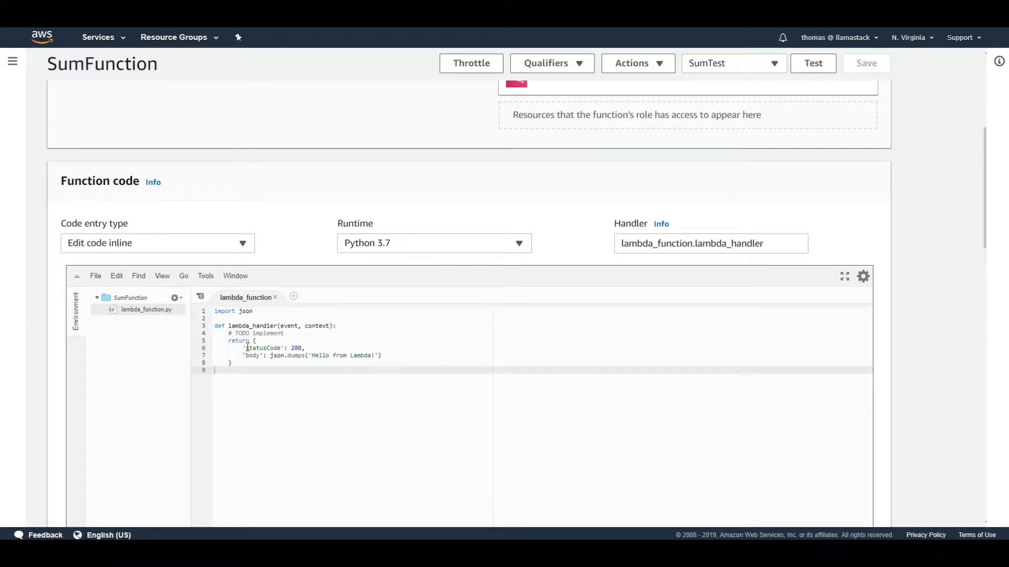
{"action": "left_click_drag", "start_coordinate": [246, 348], "coordinate": [305, 357]}
{"action": "left_click", "coordinate": [309, 348]}
{"action": "scroll", "coordinate": [777, 126], "scroll_direction": "up", "scroll_amount": 4}
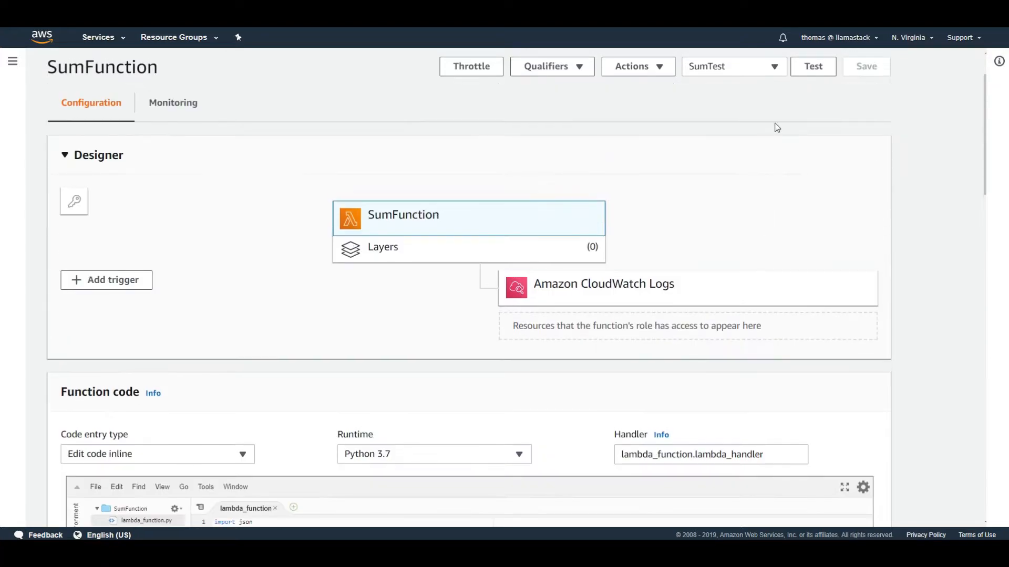
{"action": "left_click", "coordinate": [807, 68]}
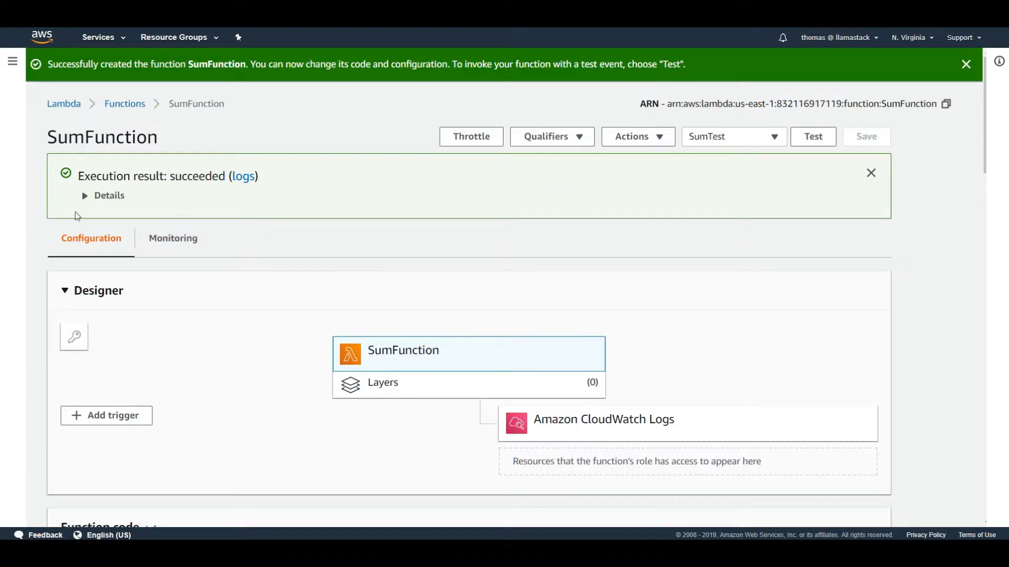
Expand the execution result details, examine the response returned by the function, and collapse the details again
{"action": "left_click", "coordinate": [108, 197]}
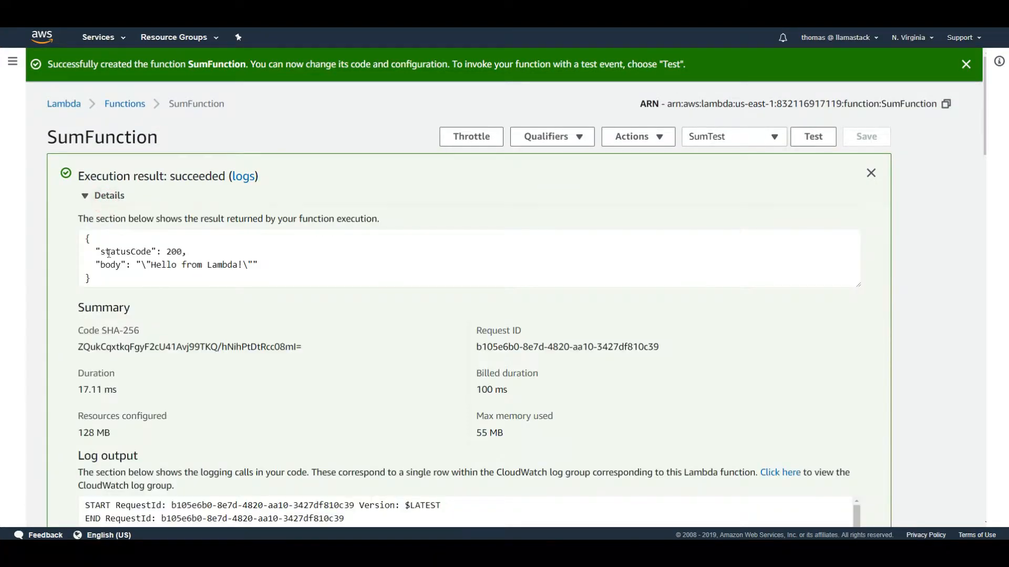
{"action": "left_click_drag", "start_coordinate": [83, 248], "coordinate": [264, 270]}
{"action": "left_click", "coordinate": [321, 271]}
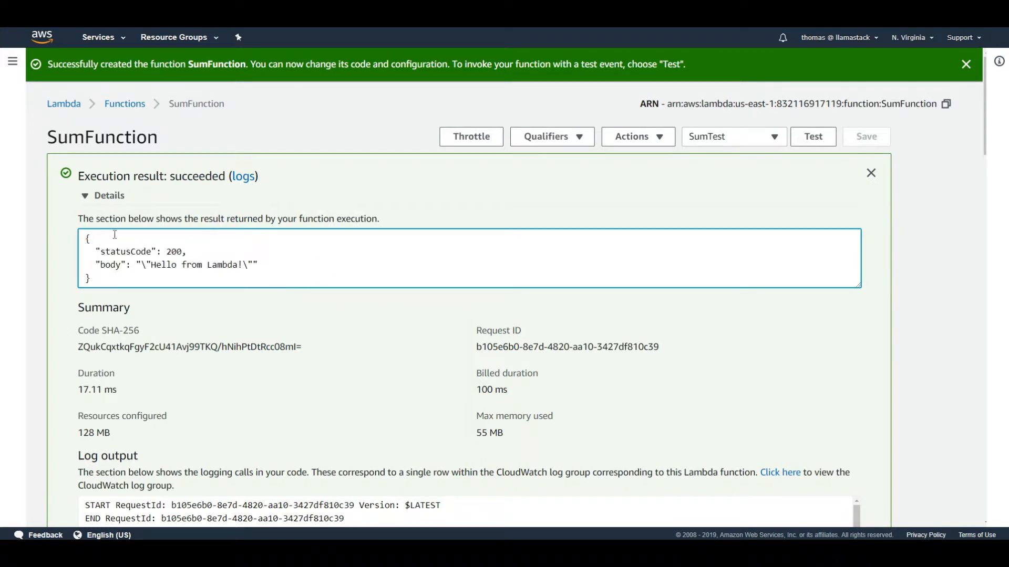
{"action": "left_click", "coordinate": [78, 199]}
Examine the Designer diagram of SumFunction, including the area for resources the function's role has access to
{"action": "scroll", "coordinate": [341, 272], "scroll_direction": "down", "scroll_amount": 3}
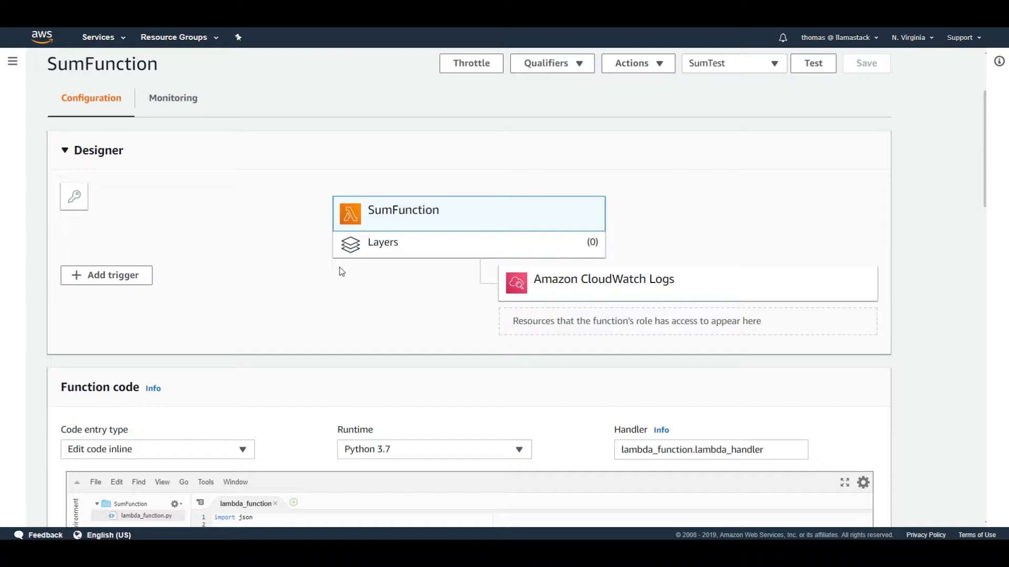
{"action": "scroll", "coordinate": [622, 241], "scroll_direction": "up", "scroll_amount": 3}
{"action": "scroll", "coordinate": [219, 131], "scroll_direction": "down", "scroll_amount": 1}
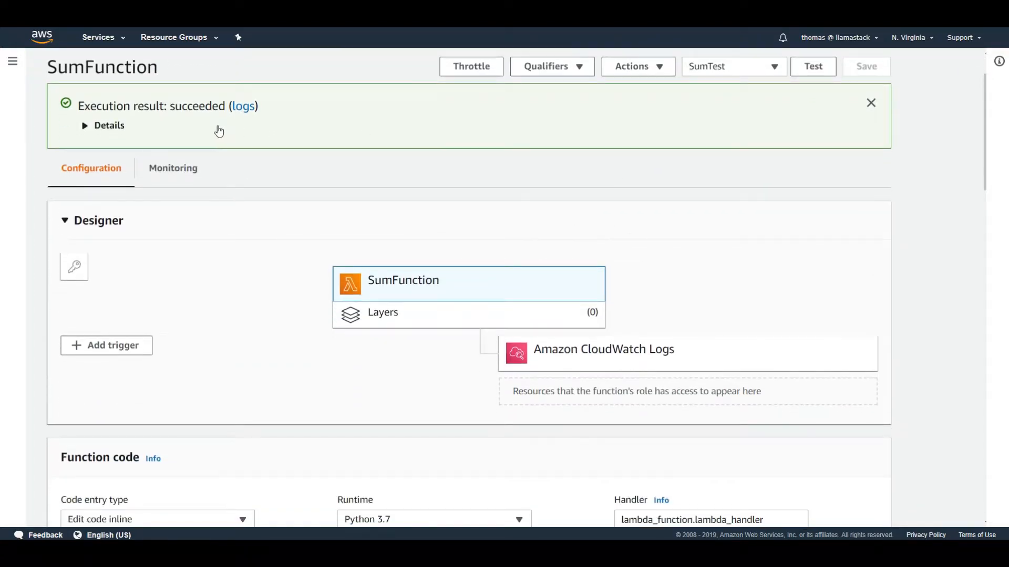
{"action": "scroll", "coordinate": [637, 353], "scroll_direction": "down", "scroll_amount": 4}
{"action": "scroll", "coordinate": [736, 316], "scroll_direction": "up", "scroll_amount": 4}
{"action": "left_click_drag", "start_coordinate": [510, 393], "coordinate": [696, 394]}
{"action": "left_click", "coordinate": [699, 393]}
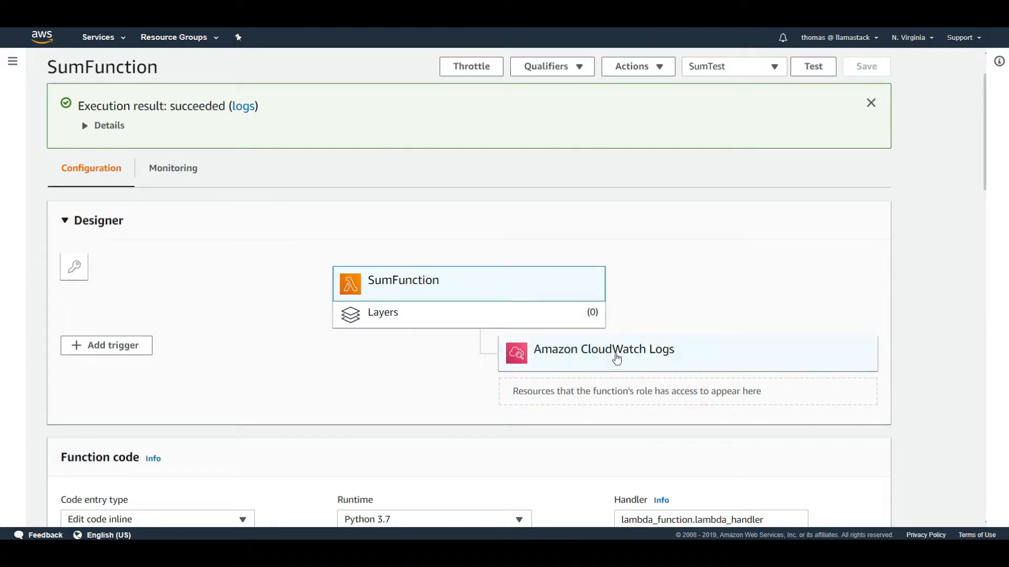
Open the Amazon CloudWatch Logs permissions from the Designer and review the allowed log actions by resource and by action
{"action": "left_click", "coordinate": [576, 354]}
{"action": "scroll", "coordinate": [784, 352], "scroll_direction": "down", "scroll_amount": 5}
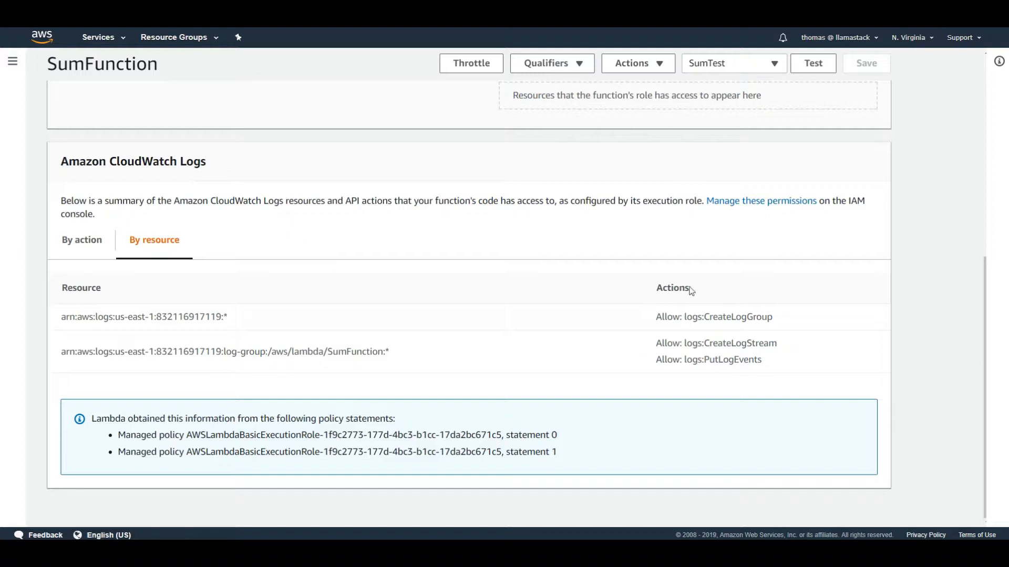
{"action": "left_click_drag", "start_coordinate": [682, 318], "coordinate": [773, 318]}
{"action": "left_click", "coordinate": [711, 345]}
{"action": "left_click_drag", "start_coordinate": [690, 344], "coordinate": [779, 363]}
{"action": "left_click", "coordinate": [707, 357]}
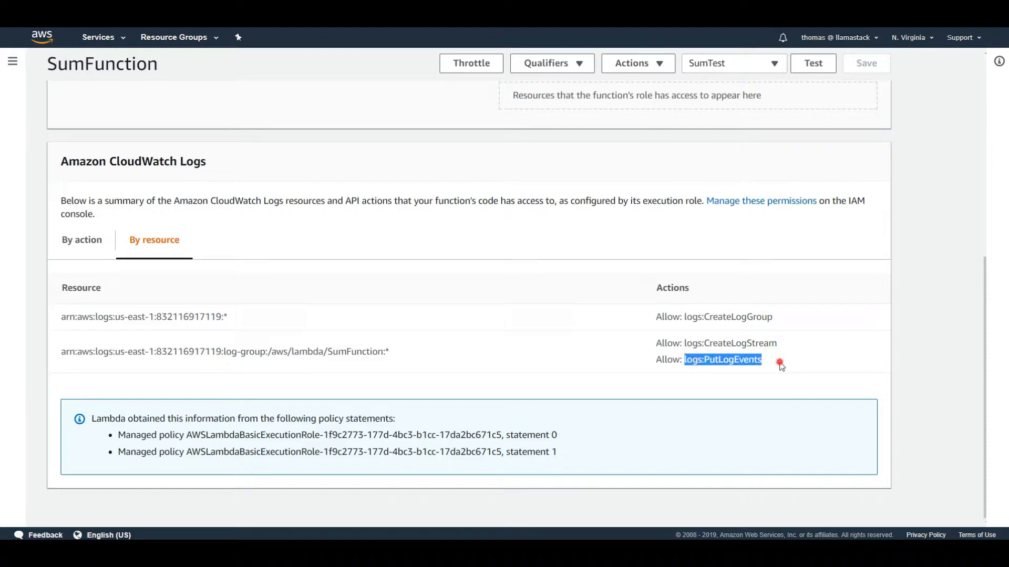
{"action": "left_click", "coordinate": [779, 362]}
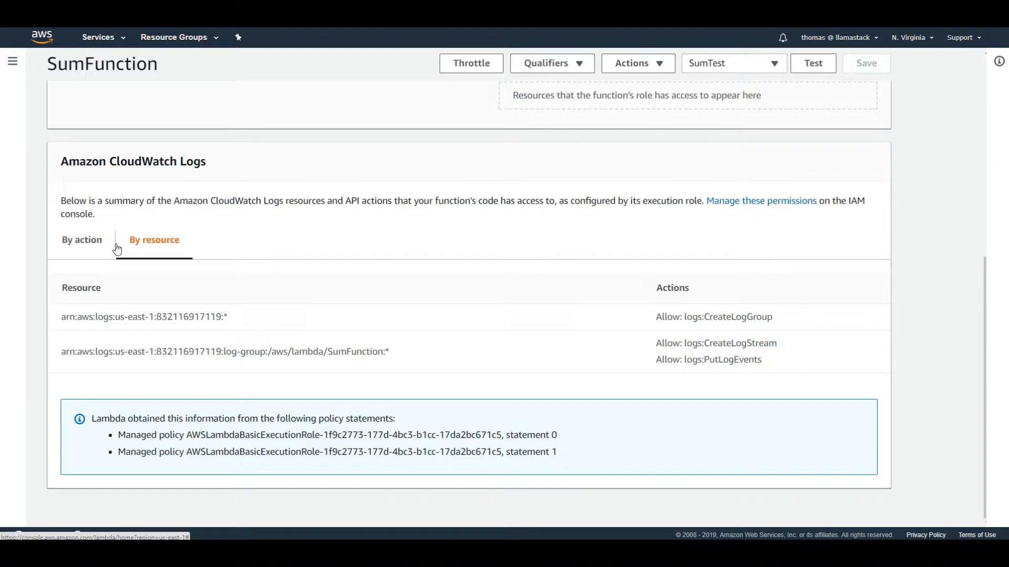
{"action": "left_click", "coordinate": [83, 245]}
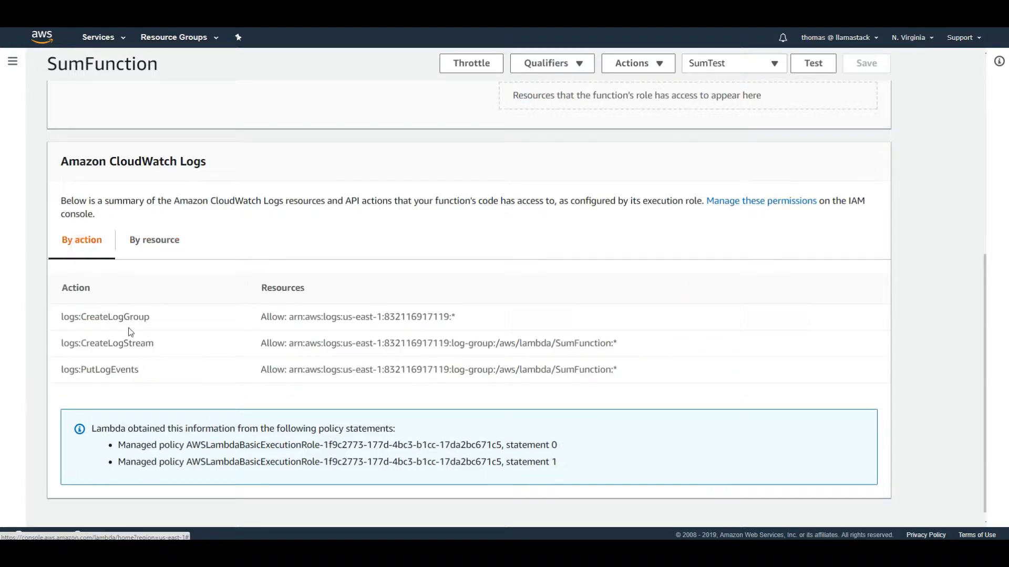
{"action": "left_click_drag", "start_coordinate": [81, 317], "coordinate": [169, 371]}
Go back to SumFunction's code and review the handler source in lambda_function.py
{"action": "scroll", "coordinate": [396, 391], "scroll_direction": "up", "scroll_amount": 5}
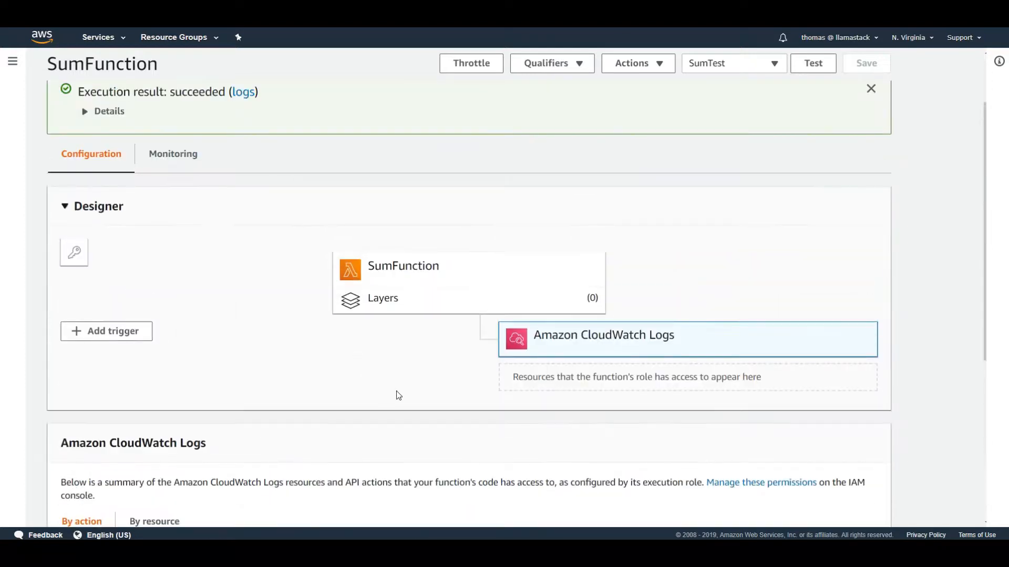
{"action": "left_click", "coordinate": [457, 272]}
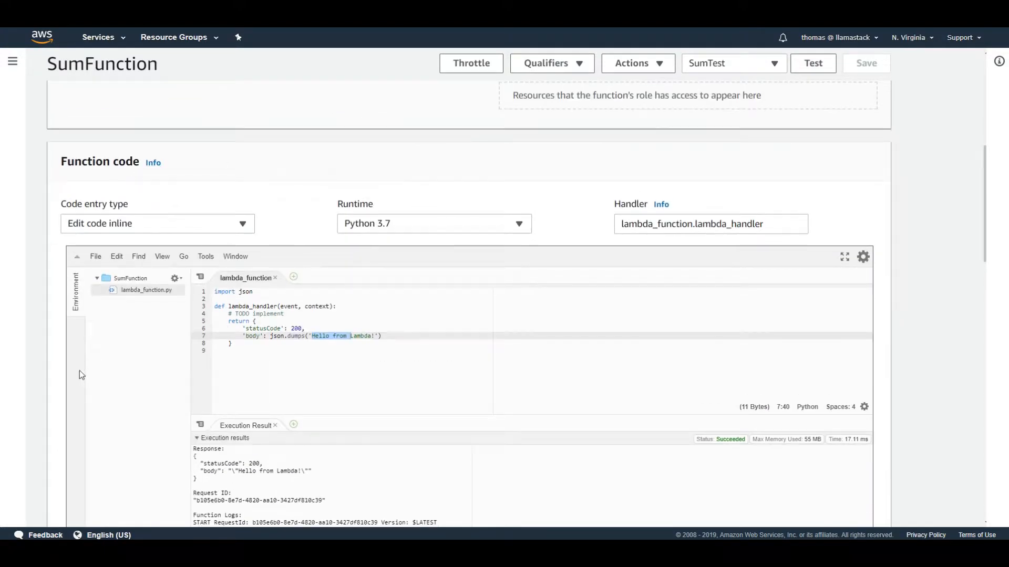
{"action": "left_click", "coordinate": [249, 357]}
{"action": "left_click_drag", "start_coordinate": [302, 343], "coordinate": [158, 288]}
{"action": "left_click", "coordinate": [370, 378]}
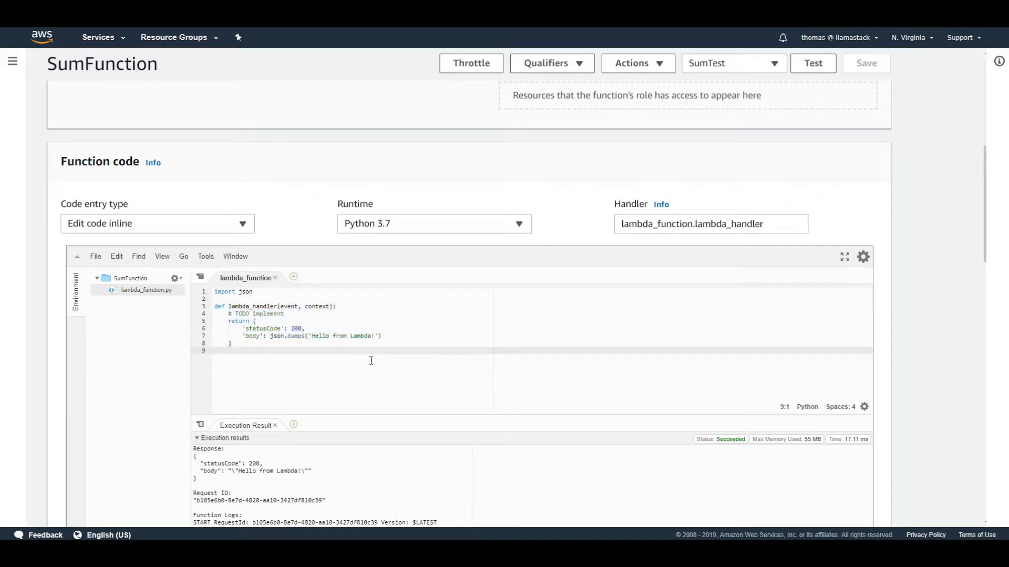
Check the available code entry types for the function code, leaving Edit code inline selected
{"action": "left_click", "coordinate": [163, 225]}
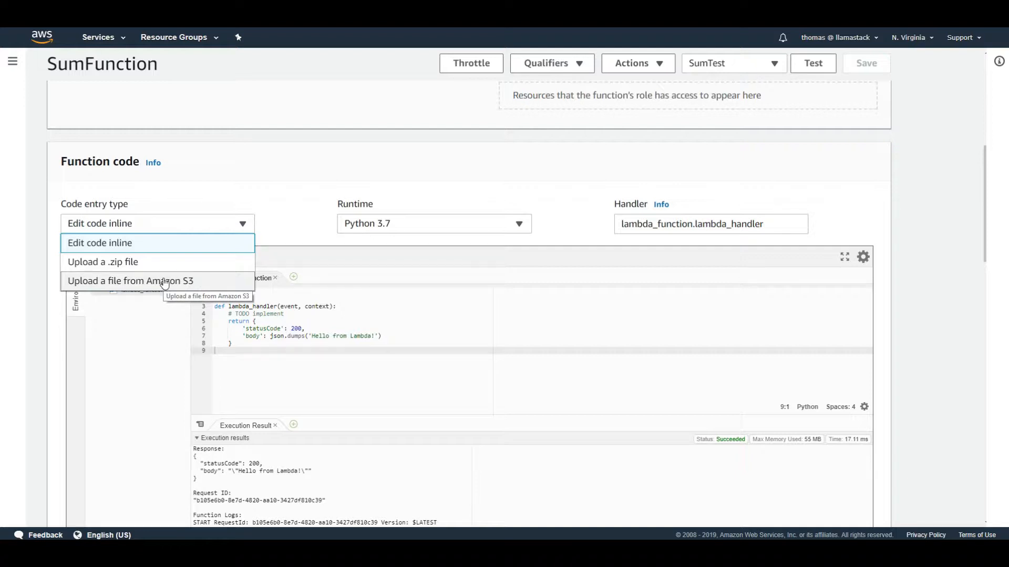
{"action": "left_click", "coordinate": [248, 177]}
{"action": "left_click", "coordinate": [198, 223]}
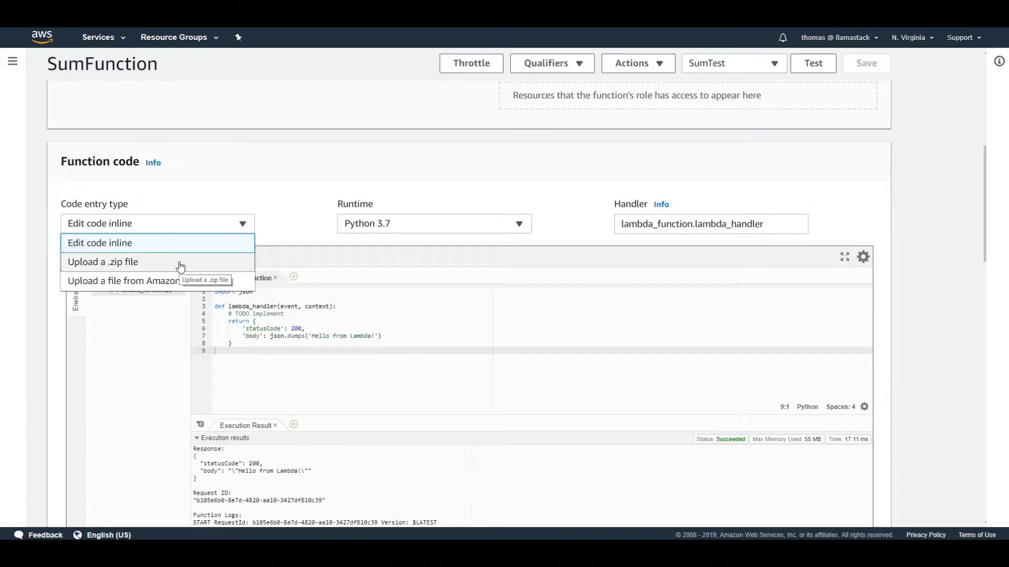
{"action": "left_click", "coordinate": [387, 191]}
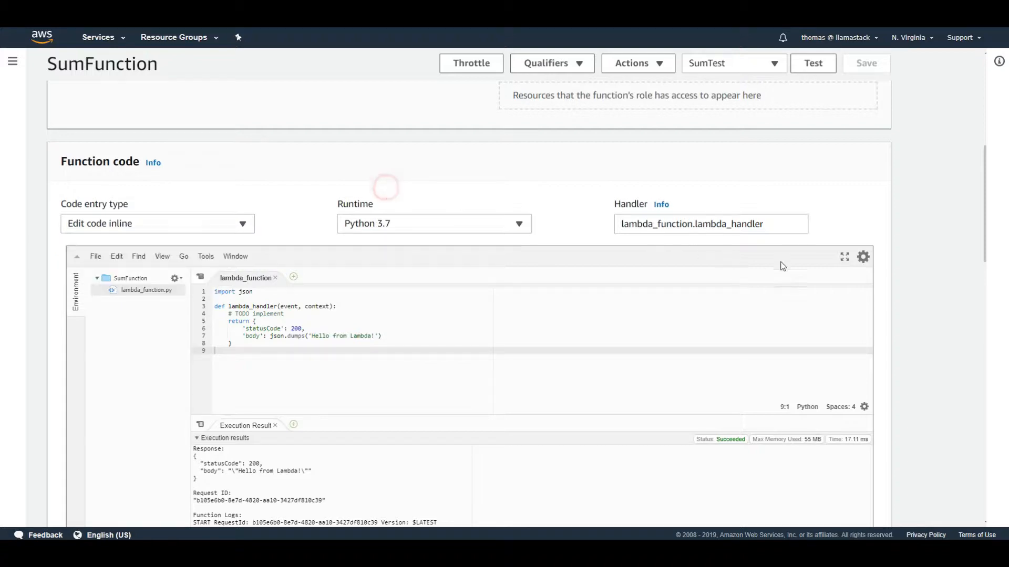
{"action": "scroll", "coordinate": [779, 266], "scroll_direction": "down", "scroll_amount": 3}
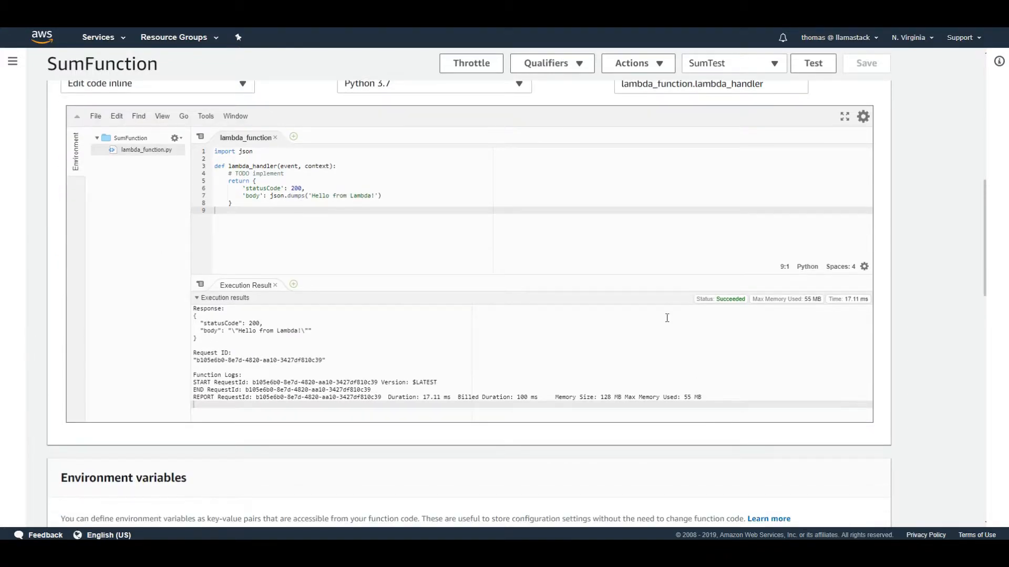
Compare the Handler setting with the lambda_function.py file name and the lambda_handler function defined in it
{"action": "scroll", "coordinate": [692, 307], "scroll_direction": "up", "scroll_amount": 3}
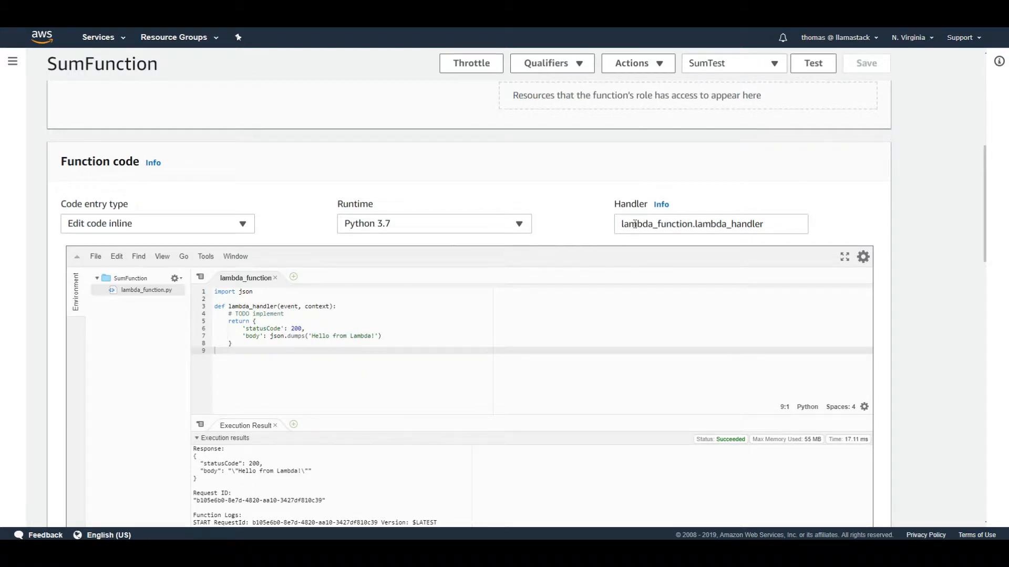
{"action": "left_click_drag", "start_coordinate": [620, 225], "coordinate": [778, 226]}
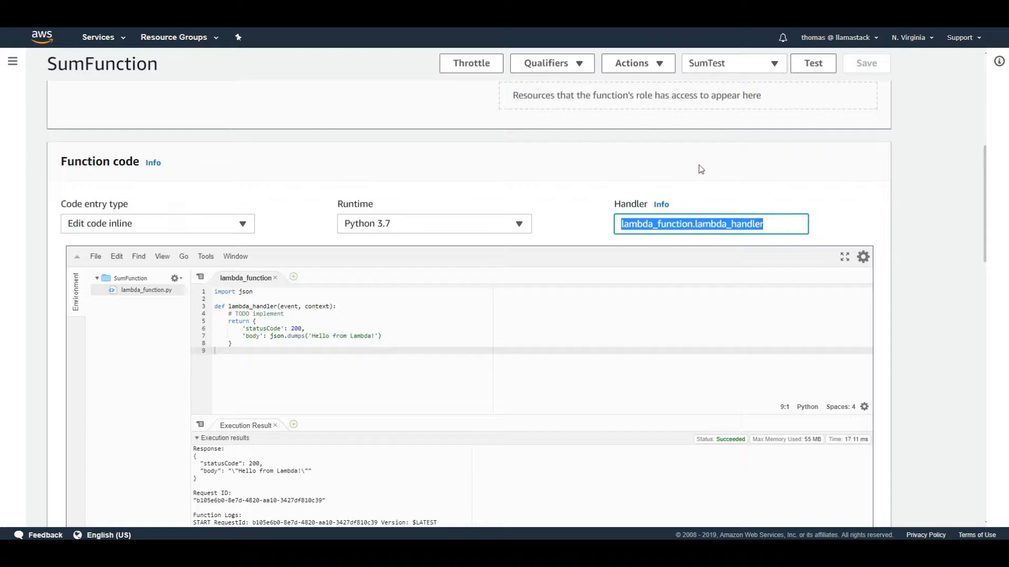
{"action": "left_click_drag", "start_coordinate": [610, 204], "coordinate": [768, 214]}
{"action": "left_click", "coordinate": [717, 182]}
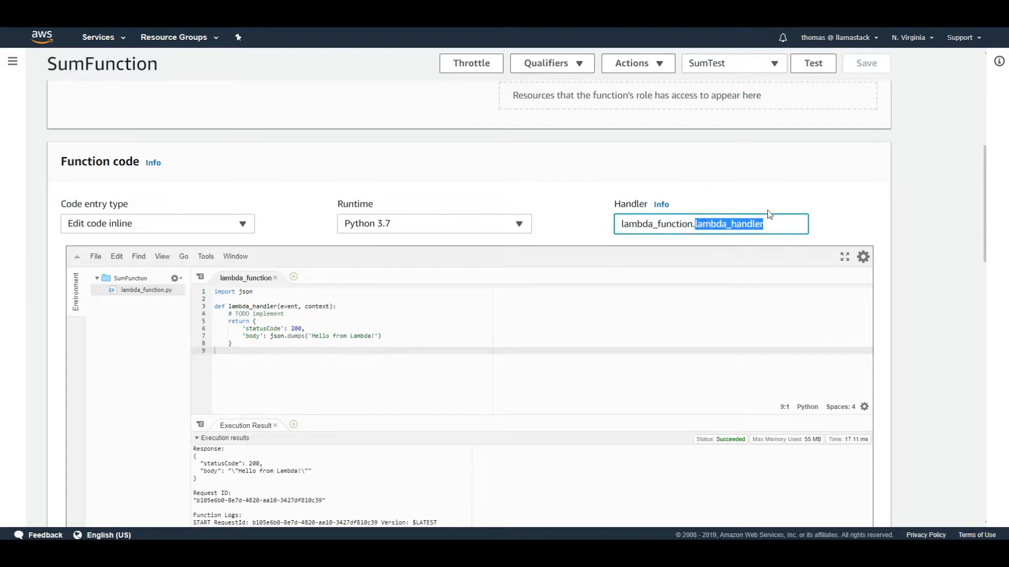
{"action": "left_click", "coordinate": [768, 206]}
{"action": "left_click", "coordinate": [140, 292]}
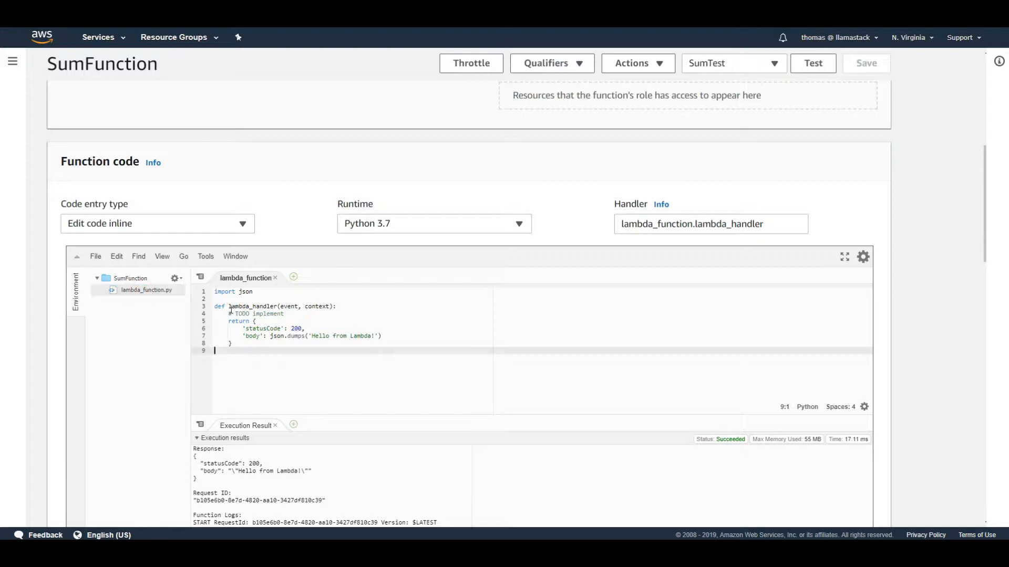
{"action": "left_click_drag", "start_coordinate": [228, 307], "coordinate": [277, 307]}
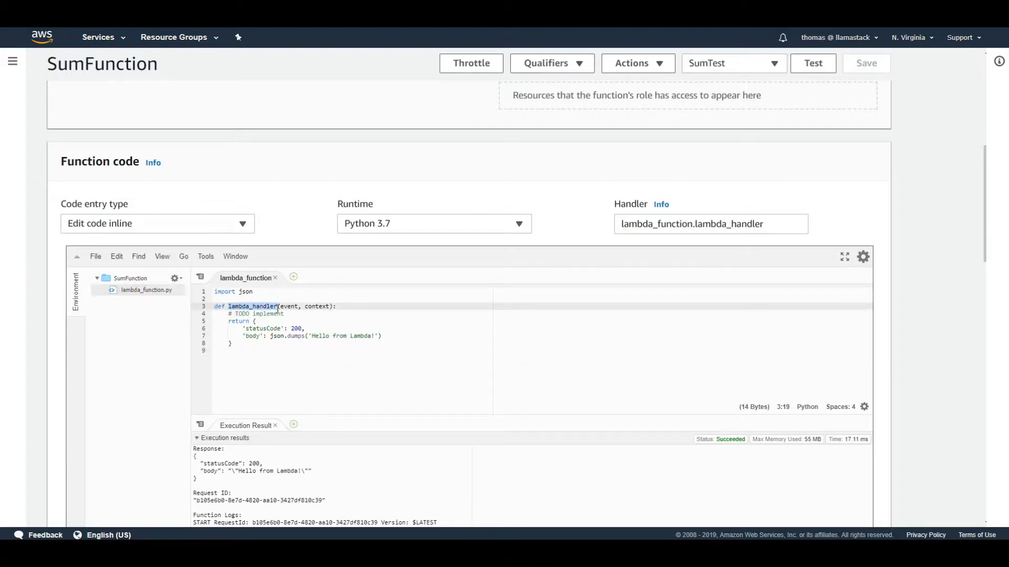
Examine the handler's event and context parameters and how the Handler setting joins file name and function name
{"action": "double_click", "coordinate": [286, 307]}
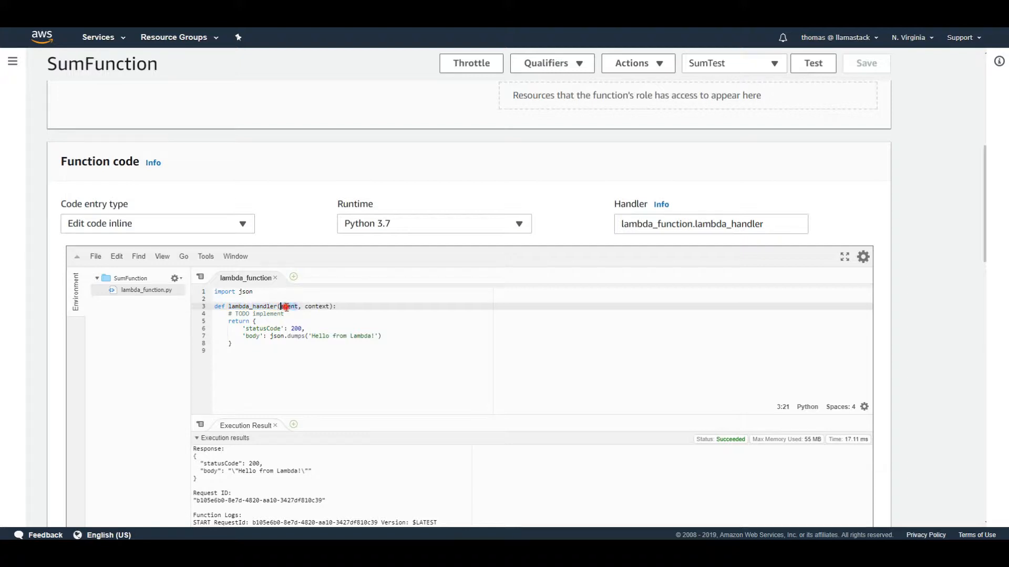
{"action": "double_click", "coordinate": [314, 305]}
{"action": "left_click_drag", "start_coordinate": [773, 220], "coordinate": [689, 226]}
{"action": "left_click", "coordinate": [531, 198]}
{"action": "double_click", "coordinate": [168, 292]}
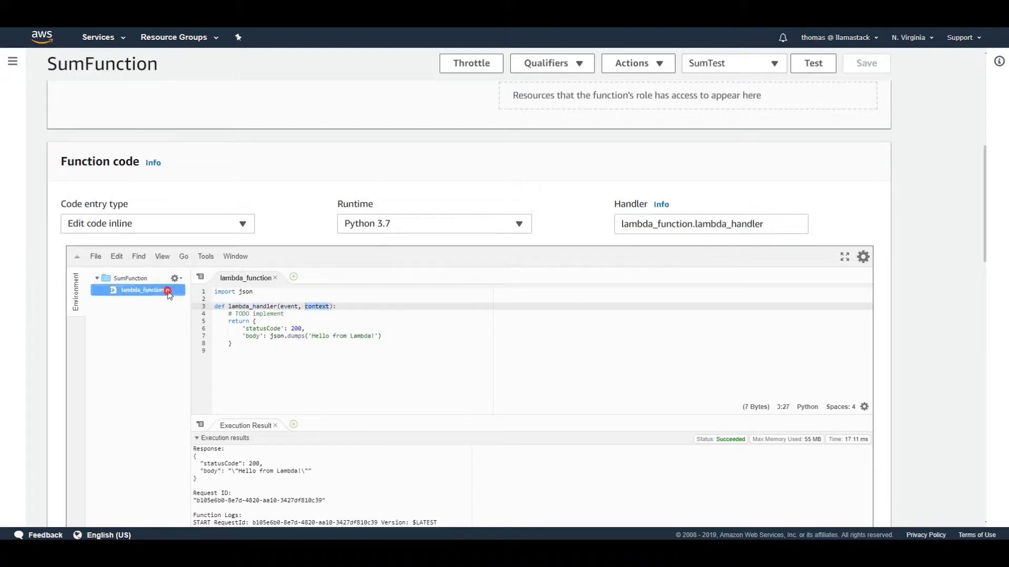
{"action": "left_click", "coordinate": [693, 226]}
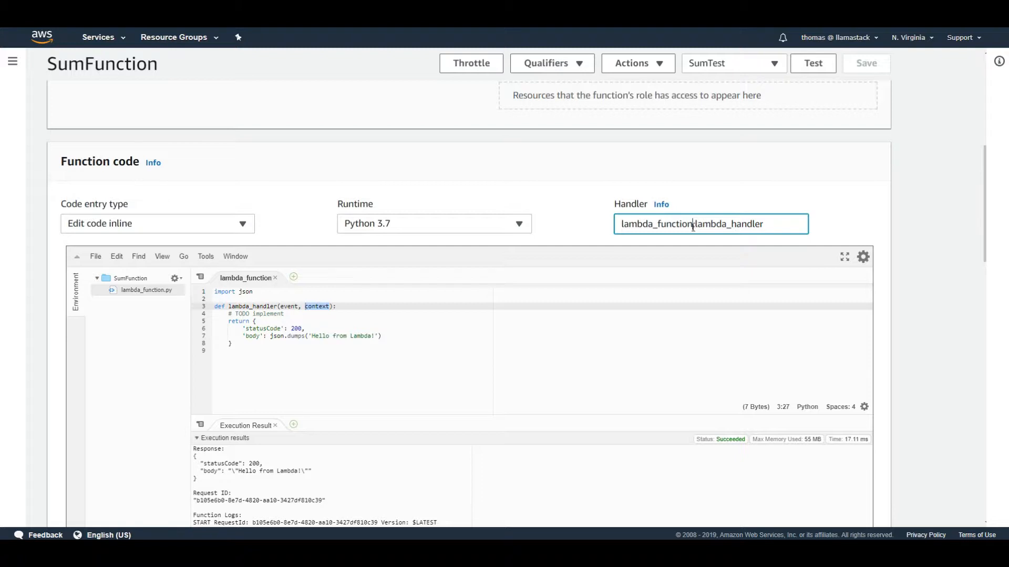
{"action": "left_click_drag", "start_coordinate": [620, 225], "coordinate": [767, 225]}
{"action": "left_click", "coordinate": [783, 188]}
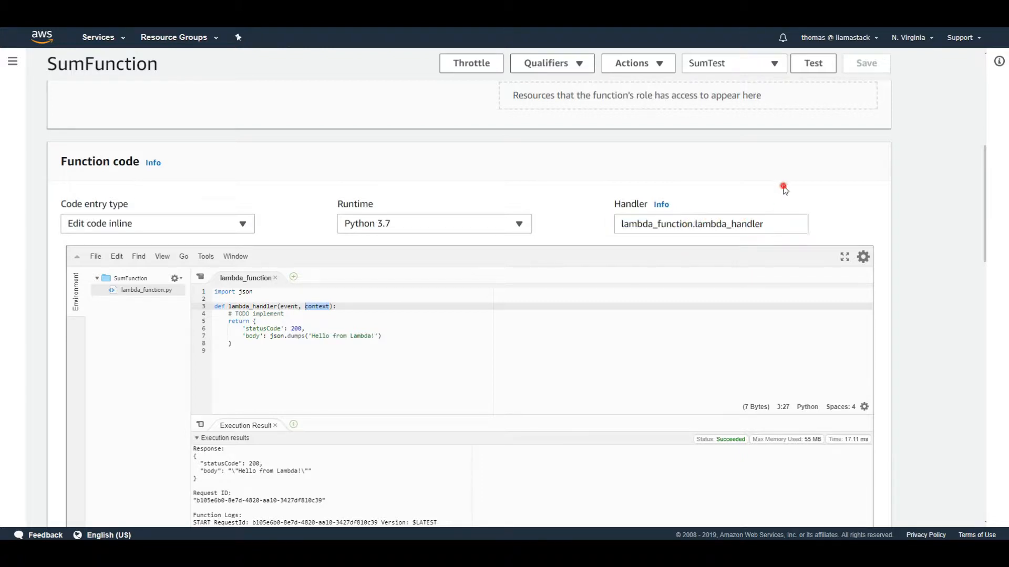
Recheck the lambda_handler definition in lambda_function.py, including its event and context arguments
{"action": "left_click", "coordinate": [128, 291]}
{"action": "left_click", "coordinate": [258, 316]}
{"action": "left_click", "coordinate": [245, 307]}
{"action": "left_click", "coordinate": [339, 300]}
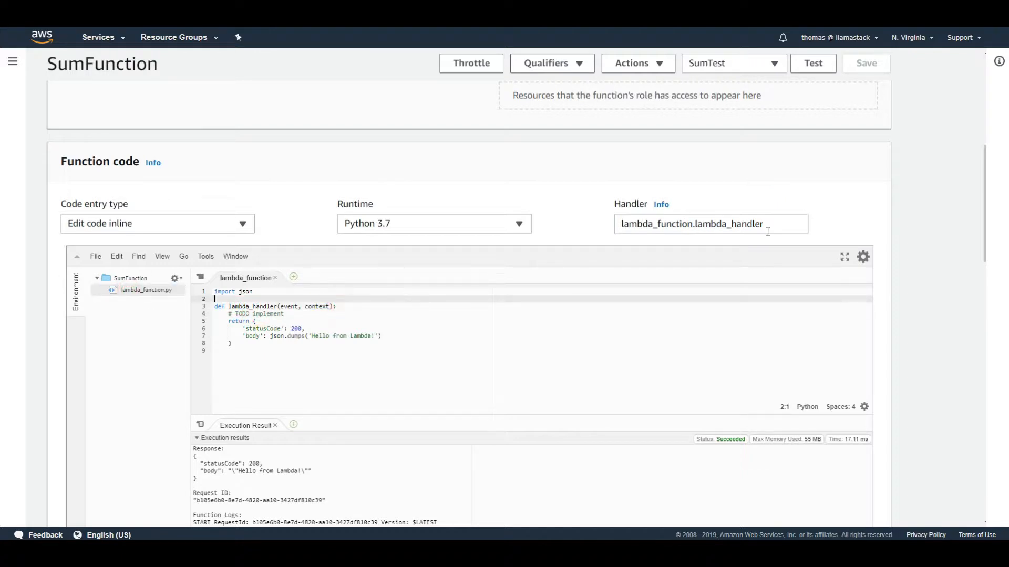
{"action": "double_click", "coordinate": [295, 306]}
{"action": "double_click", "coordinate": [321, 307]}
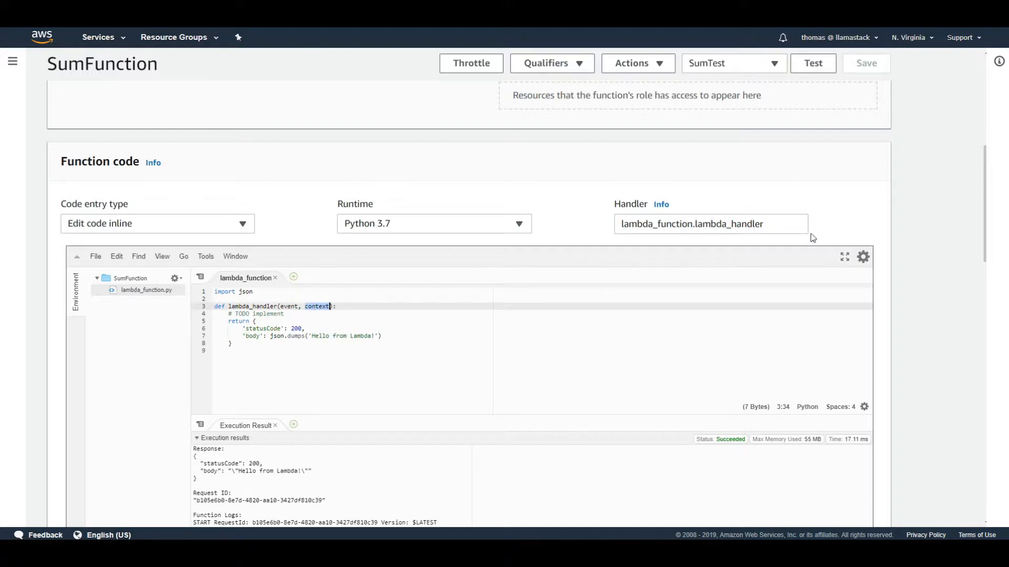
{"action": "left_click", "coordinate": [927, 248]}
Examine the key and value fields for environment variables and the function code that can access them
{"action": "scroll", "coordinate": [925, 252], "scroll_direction": "down", "scroll_amount": 3}
{"action": "scroll", "coordinate": [923, 261], "scroll_direction": "down", "scroll_amount": 6}
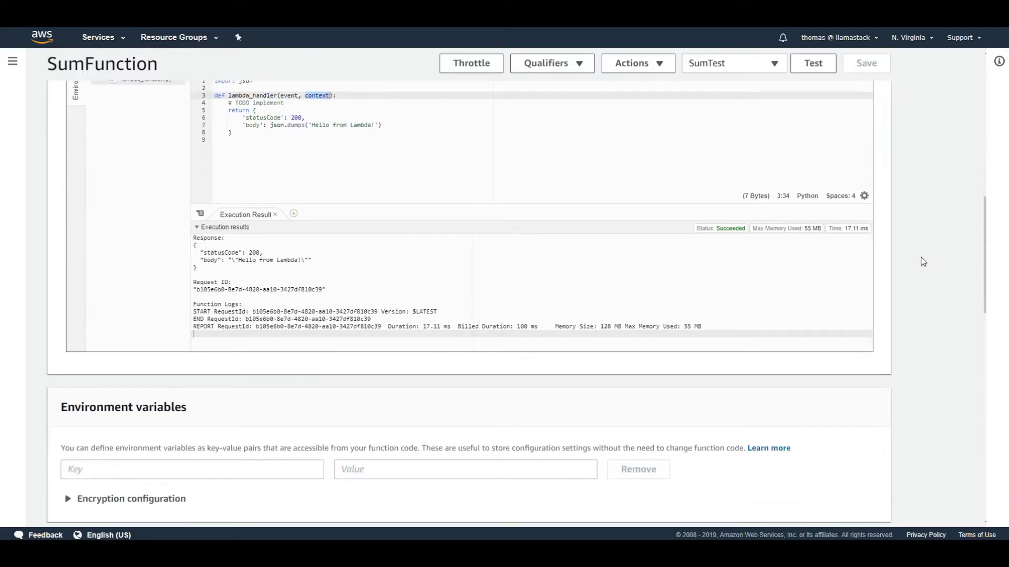
{"action": "scroll", "coordinate": [834, 271], "scroll_direction": "down", "scroll_amount": 2}
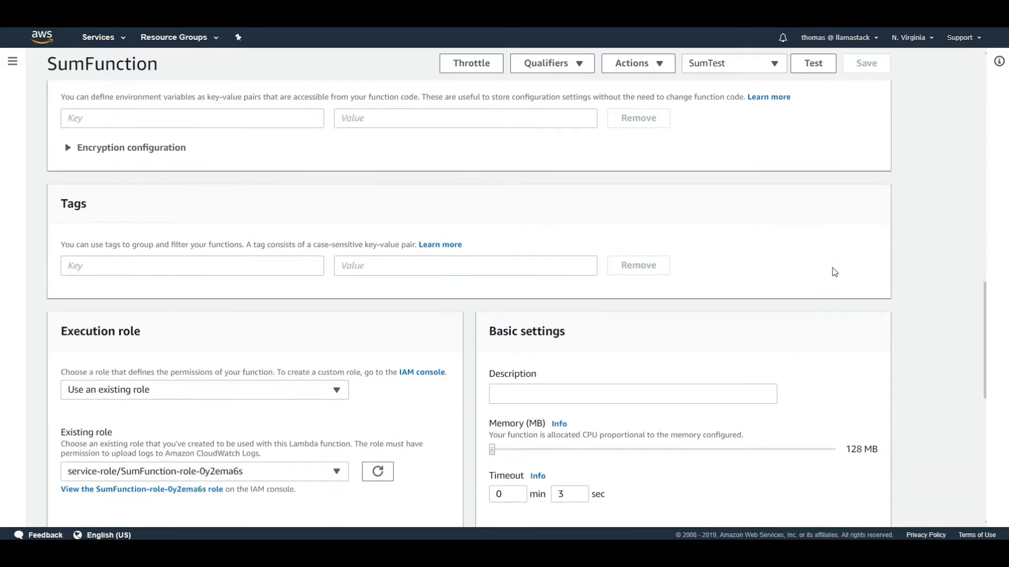
{"action": "scroll", "coordinate": [828, 267], "scroll_direction": "up", "scroll_amount": 1}
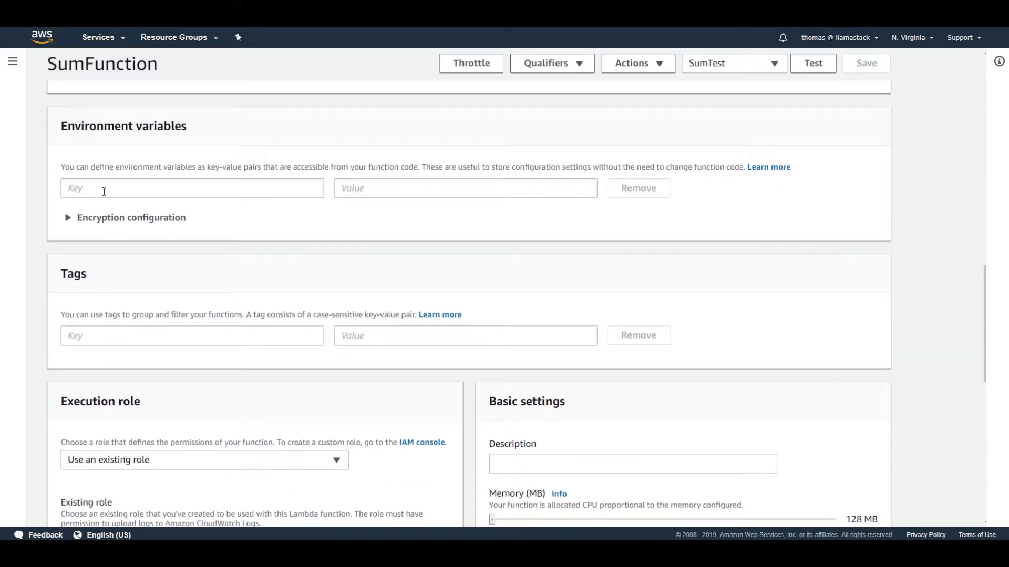
{"action": "left_click", "coordinate": [105, 192]}
{"action": "left_click", "coordinate": [247, 177]}
{"action": "scroll", "coordinate": [310, 410], "scroll_direction": "up", "scroll_amount": 3}
{"action": "left_click", "coordinate": [97, 326]}
{"action": "left_click", "coordinate": [401, 333]}
{"action": "scroll", "coordinate": [323, 383], "scroll_direction": "up", "scroll_amount": 6}
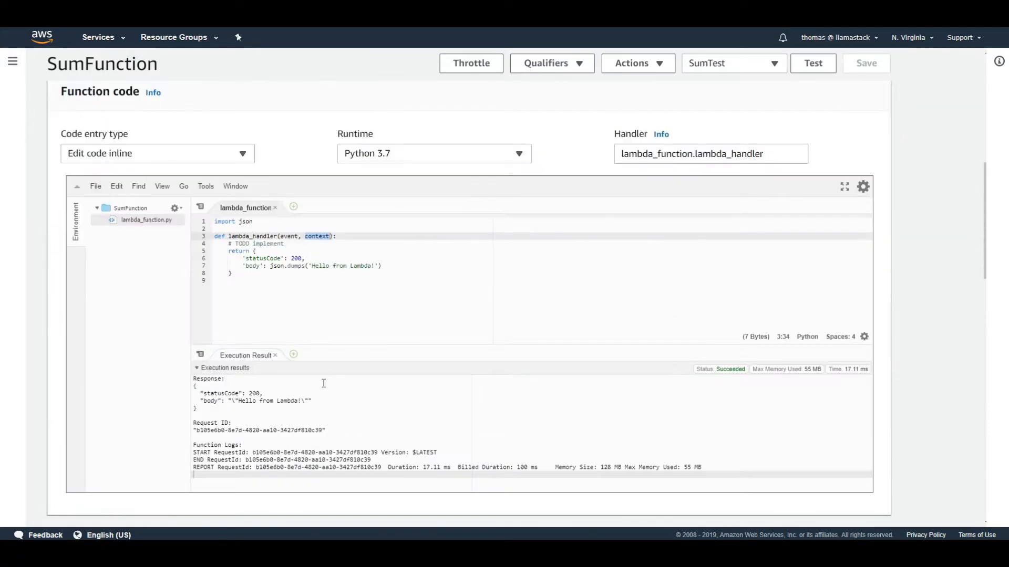
{"action": "left_click", "coordinate": [333, 283]}
Inspect the key field for tags, and view the Execution role and Basic settings sections
{"action": "scroll", "coordinate": [373, 313], "scroll_direction": "down", "scroll_amount": 10}
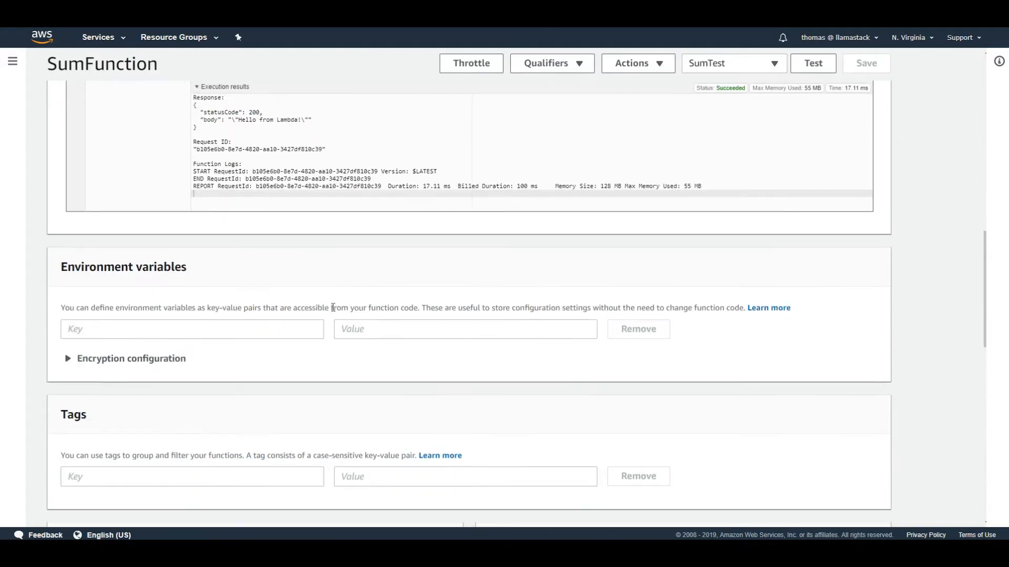
{"action": "left_click", "coordinate": [167, 265]}
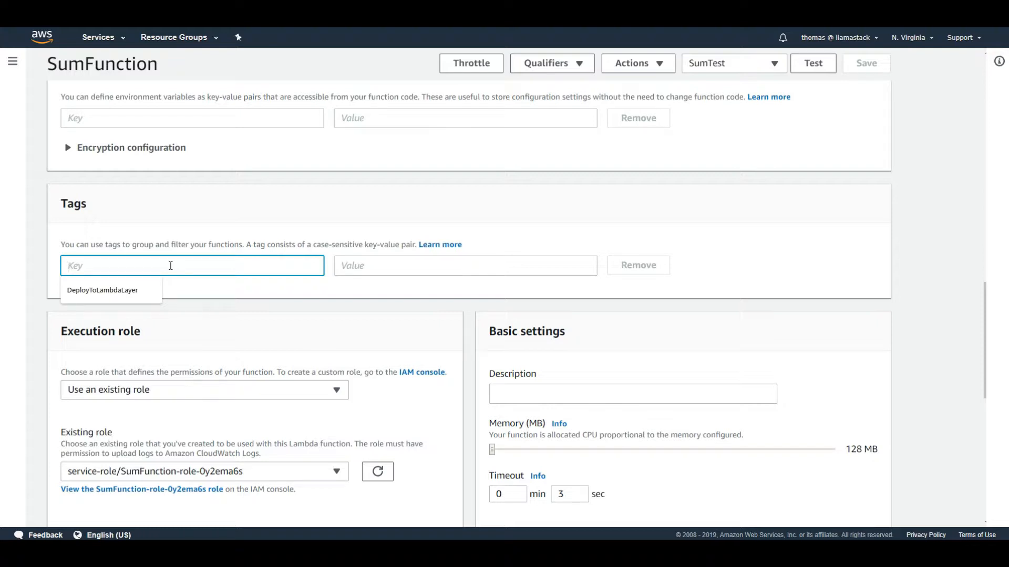
{"action": "left_click", "coordinate": [249, 195]}
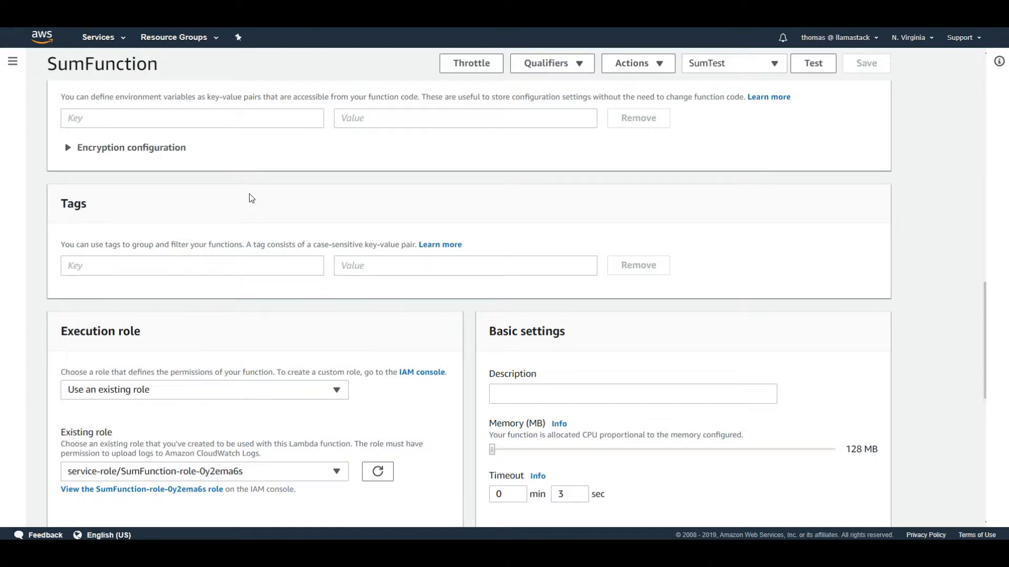
{"action": "scroll", "coordinate": [336, 194], "scroll_direction": "down", "scroll_amount": 2}
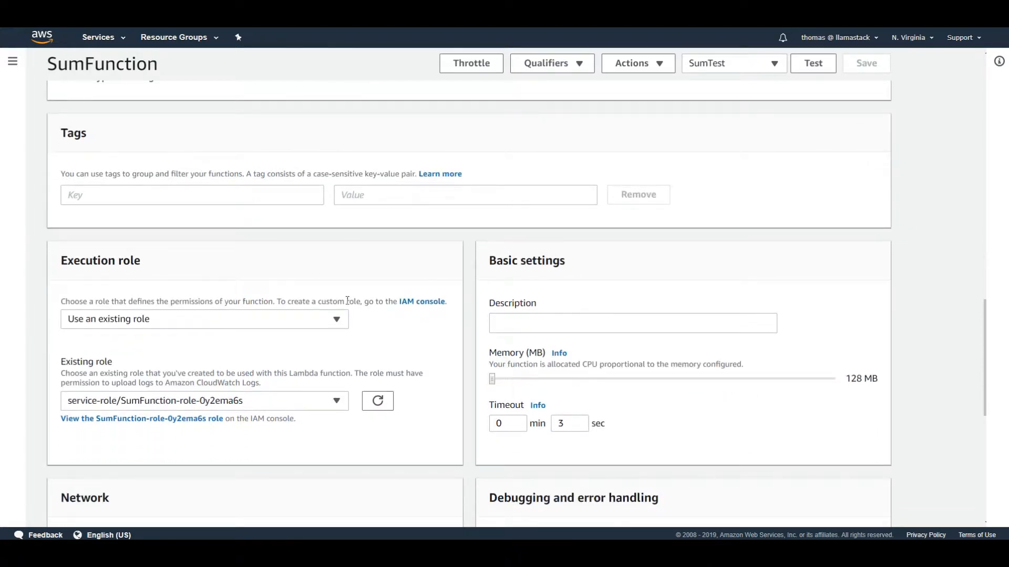
Examine the existing-role selection under Execution role and the Description field in Basic settings
{"action": "left_click", "coordinate": [301, 324]}
{"action": "left_click", "coordinate": [393, 348]}
{"action": "scroll", "coordinate": [748, 276], "scroll_direction": "down", "scroll_amount": 1}
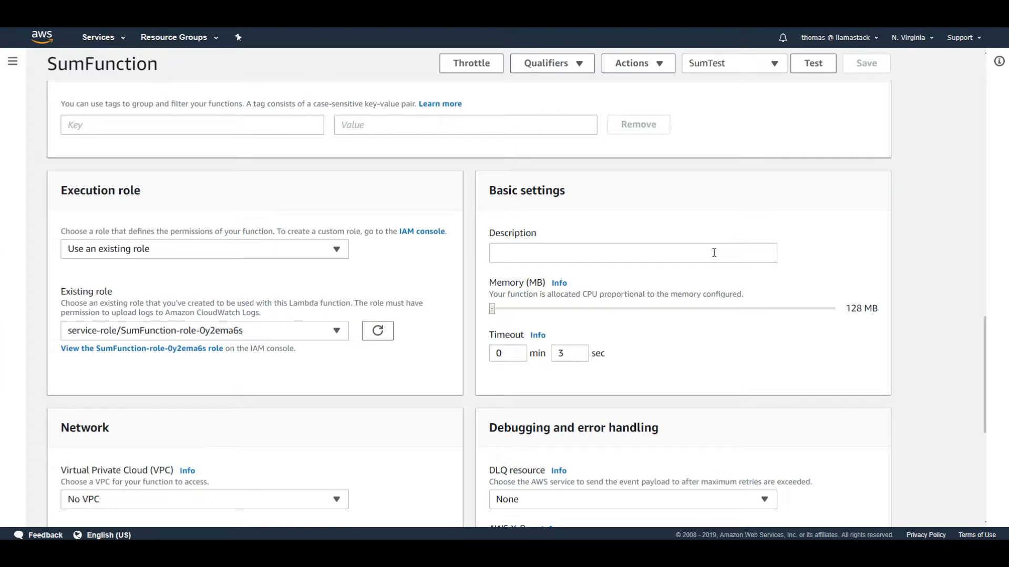
{"action": "left_click", "coordinate": [713, 253]}
Raise the function's memory to 3008 MB, and return it to 128 MB
{"action": "left_click", "coordinate": [493, 310]}
{"action": "left_click_drag", "start_coordinate": [532, 308], "coordinate": [829, 308]}
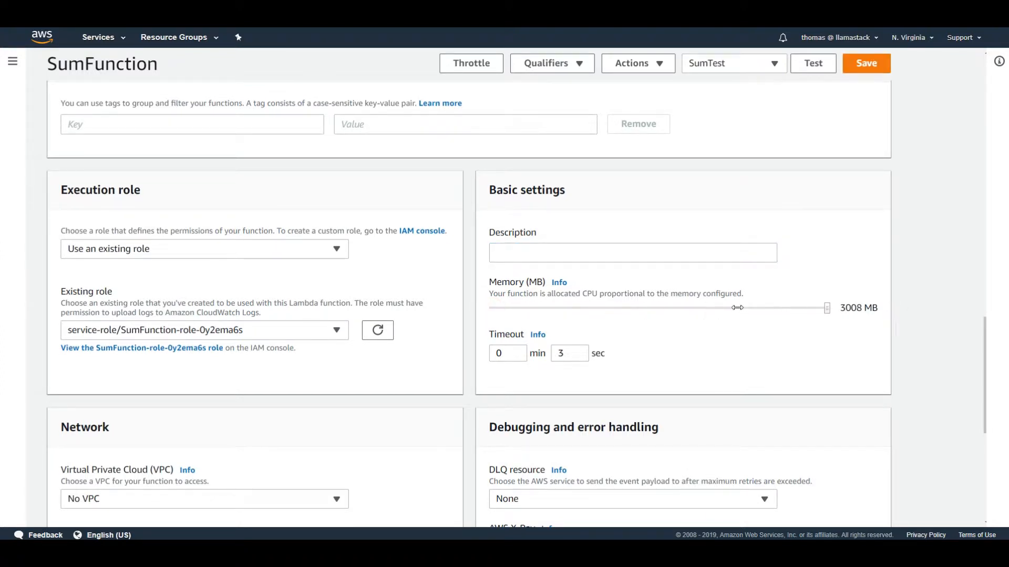
{"action": "left_click_drag", "start_coordinate": [737, 308], "coordinate": [465, 312]}
Set the function's timeout to 15 minutes and 0 seconds in the basic settings
{"action": "key", "text": "Tab"}
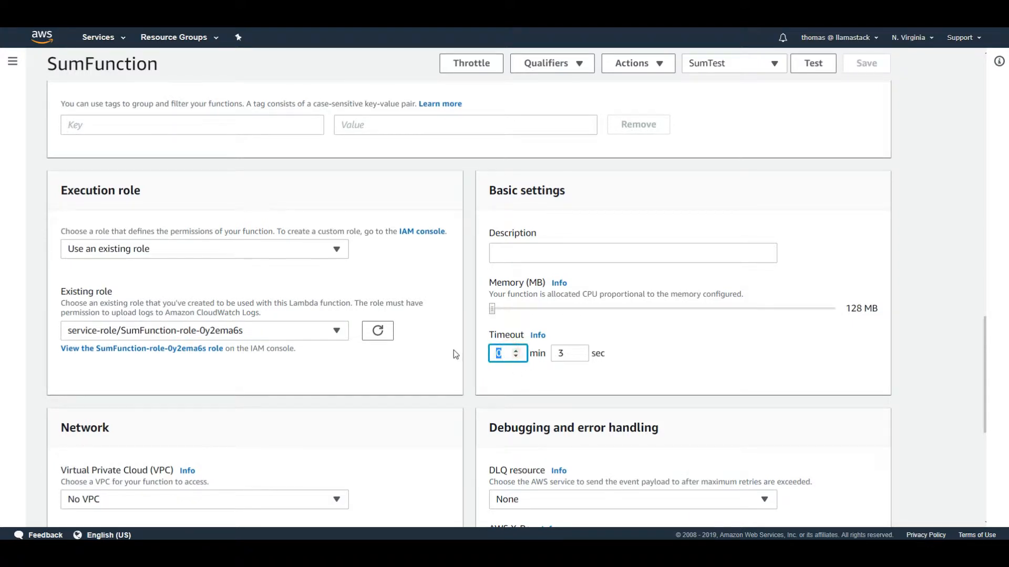
{"action": "type", "text": "15"}
{"action": "left_click", "coordinate": [820, 350]}
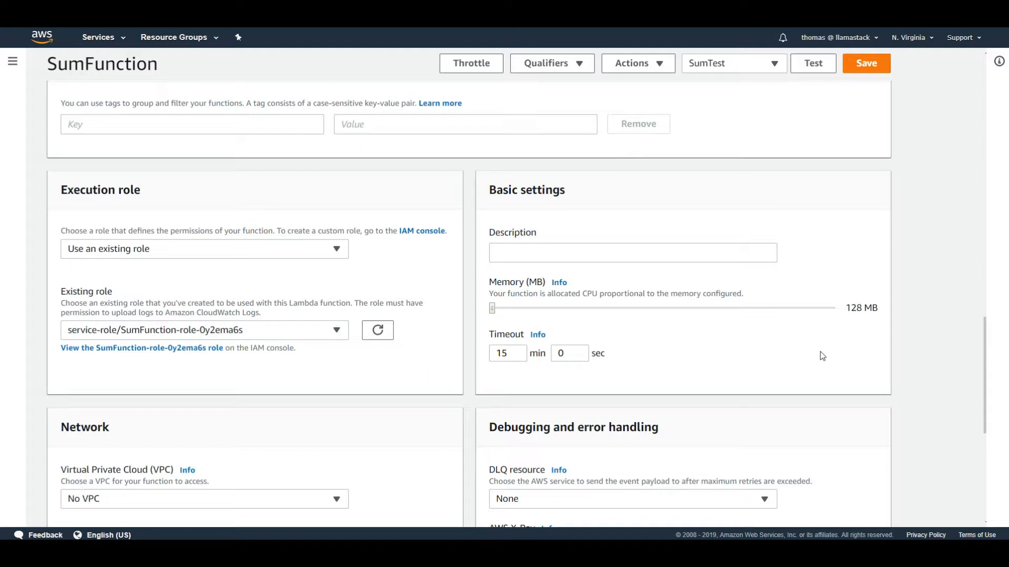
{"action": "left_click", "coordinate": [508, 355]}
{"action": "left_click", "coordinate": [722, 356]}
{"action": "double_click", "coordinate": [509, 353]}
{"action": "left_click", "coordinate": [750, 355]}
Examine the Network section and the DLQ resource and AWS X-Ray options under Debugging and error handling
{"action": "scroll", "coordinate": [751, 357], "scroll_direction": "down", "scroll_amount": 4}
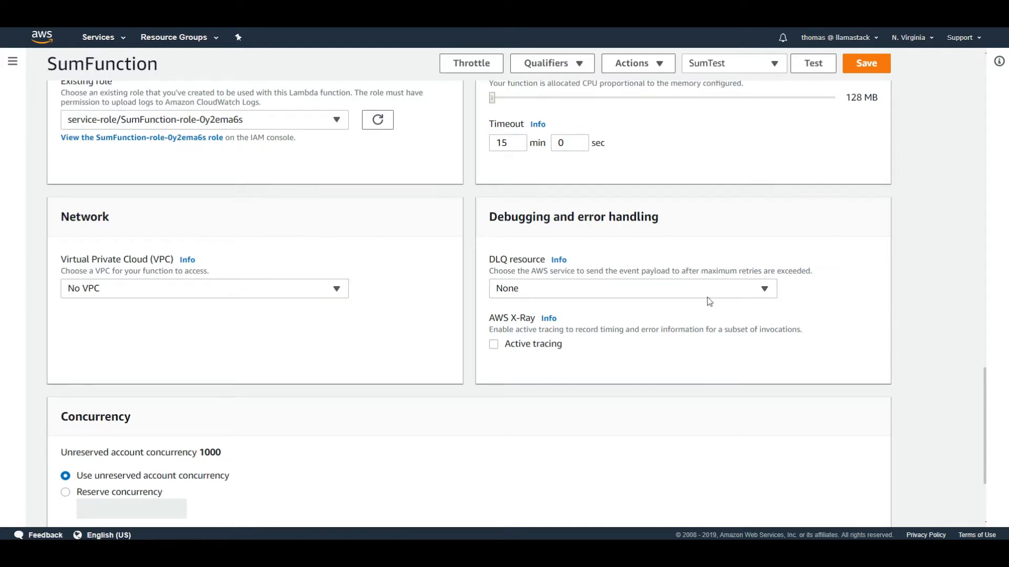
{"action": "left_click_drag", "start_coordinate": [697, 221], "coordinate": [491, 216]}
{"action": "left_click", "coordinate": [524, 216]}
{"action": "double_click", "coordinate": [496, 260]}
{"action": "left_click", "coordinate": [586, 251]}
{"action": "scroll", "coordinate": [586, 251], "scroll_direction": "down", "scroll_amount": 3}
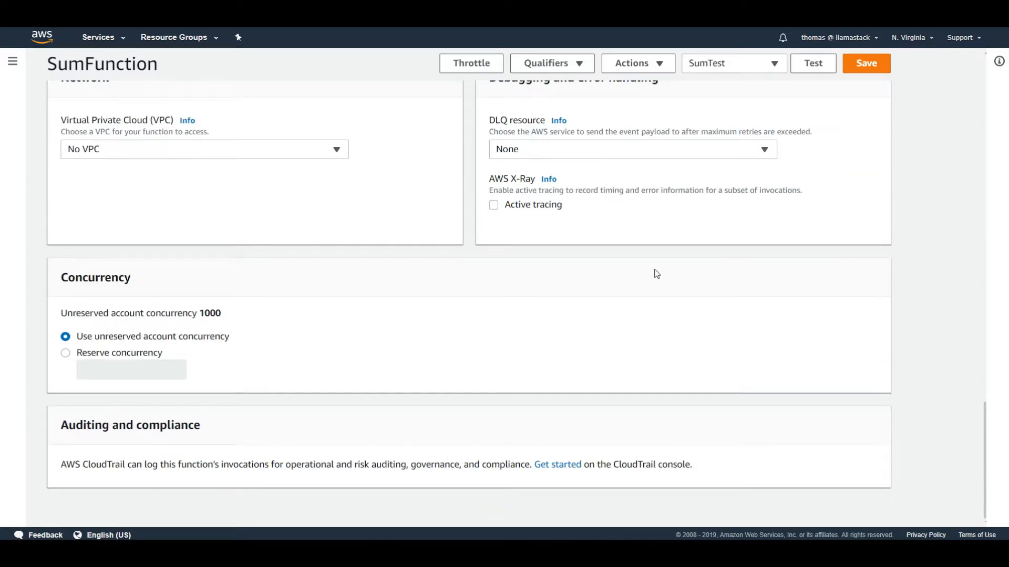
Examine the unreserved and reserved concurrency options and the Auditing and compliance note about CloudTrail
{"action": "scroll", "coordinate": [783, 261], "scroll_direction": "up", "scroll_amount": 2}
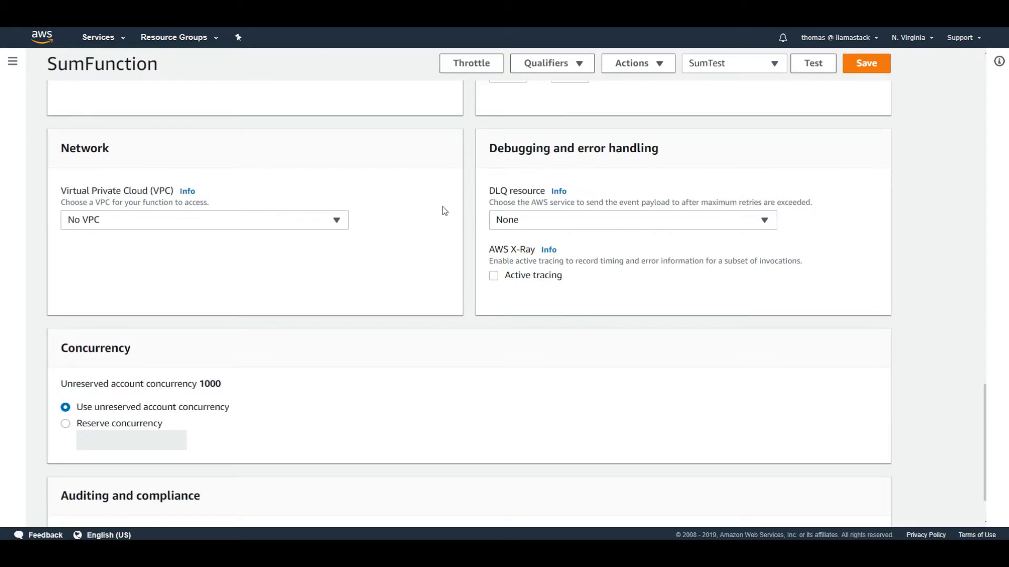
{"action": "scroll", "coordinate": [193, 305], "scroll_direction": "down", "scroll_amount": 2}
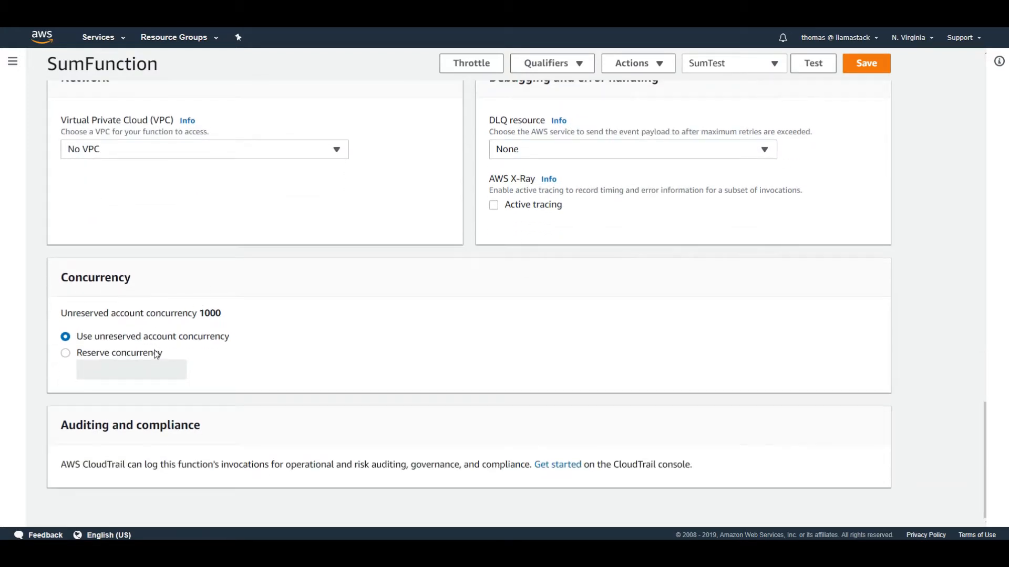
{"action": "left_click", "coordinate": [105, 352]}
{"action": "left_click", "coordinate": [117, 340]}
{"action": "left_click_drag", "start_coordinate": [81, 468], "coordinate": [800, 424]}
{"action": "left_click", "coordinate": [721, 466]}
{"action": "left_click", "coordinate": [799, 424]}
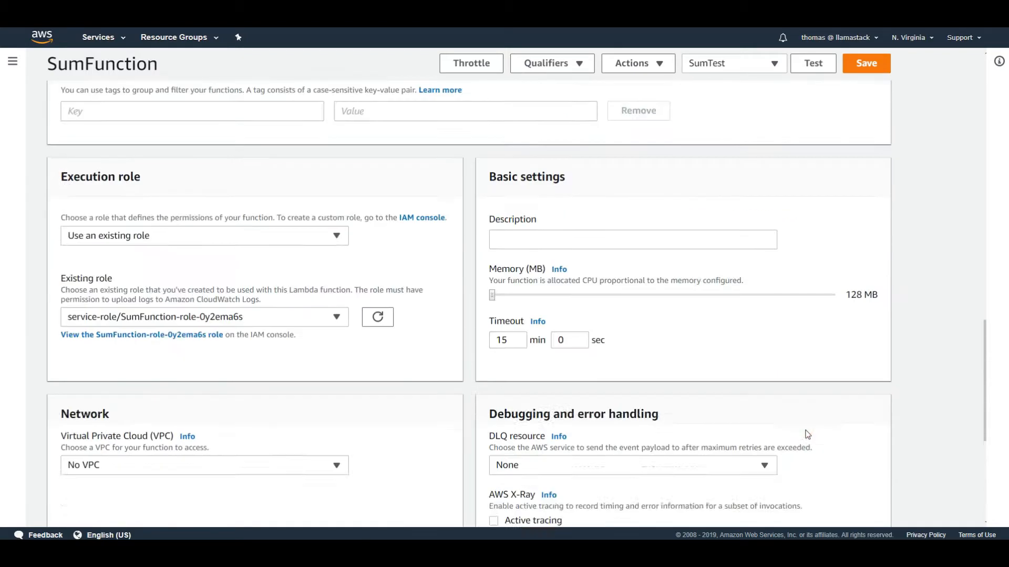
Save the changed function configuration and return to the function code
{"action": "scroll", "coordinate": [801, 427], "scroll_direction": "up", "scroll_amount": 15}
{"action": "left_click", "coordinate": [866, 63]}
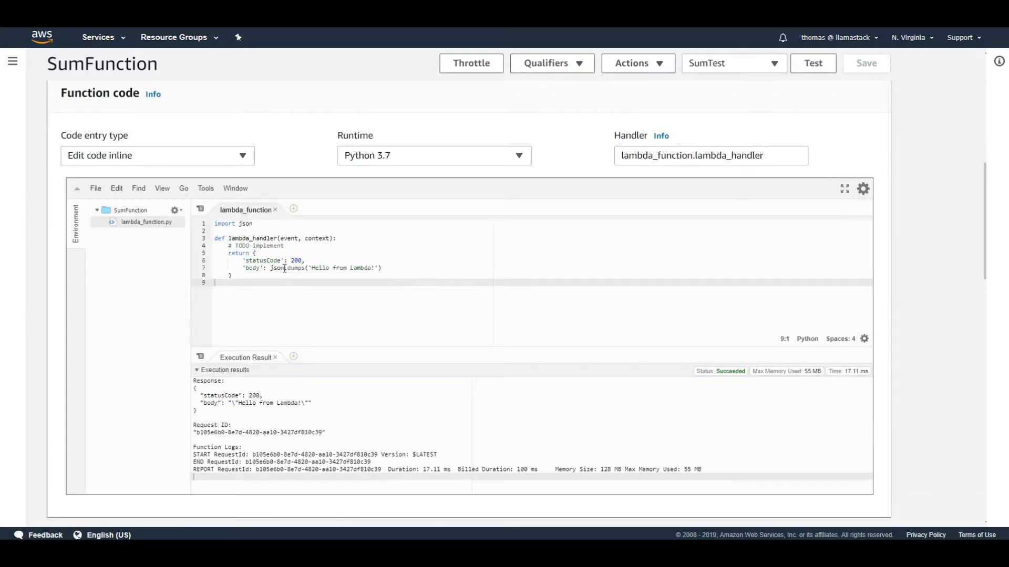
Replace the placeholder body of lambda_handler with the line numbers = event['numbers']
{"action": "left_click_drag", "start_coordinate": [260, 274], "coordinate": [174, 247]}
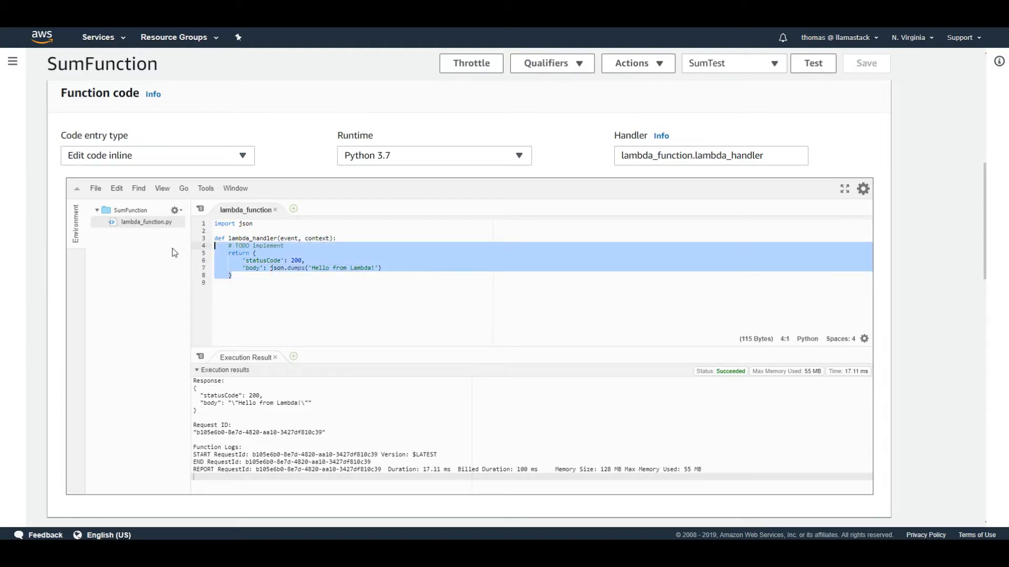
{"action": "key", "text": "BackSpace"}
{"action": "key", "text": "Tab"}
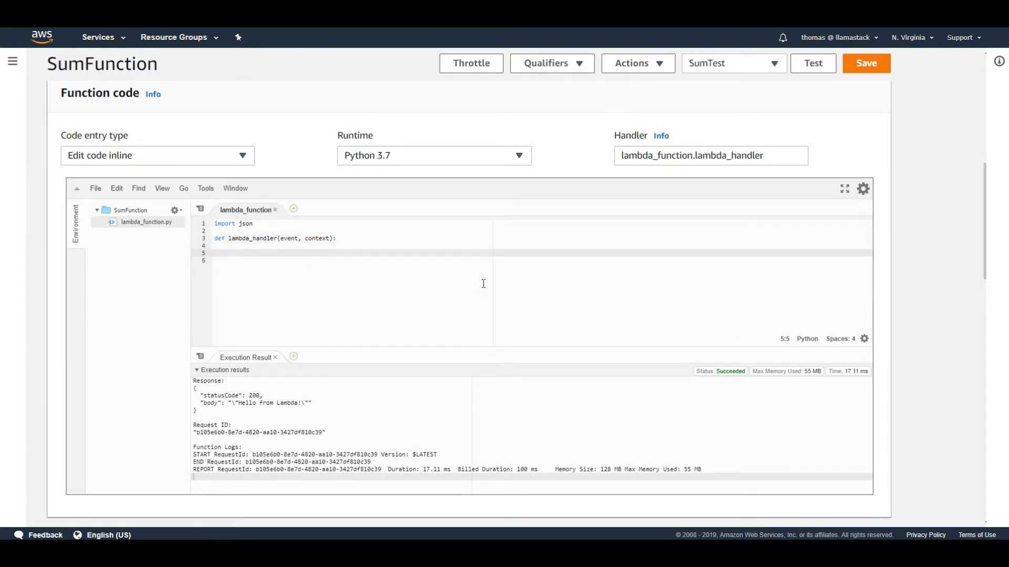
{"action": "key", "text": "Delete"}
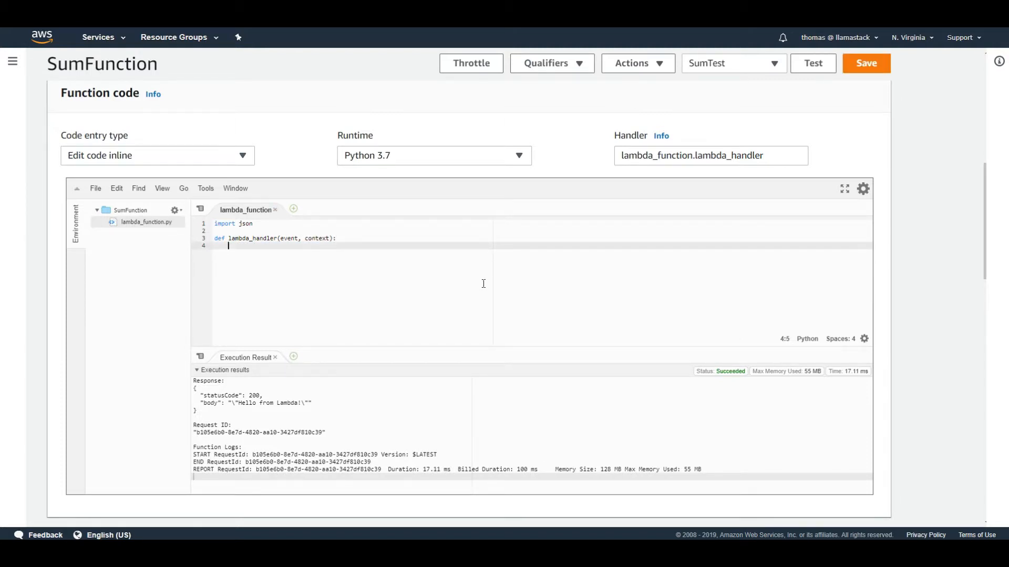
{"action": "type", "text": "numbers = event['numbers"}
Compare the handler's event argument and 'numbers' key with the JSON in the saved SumTest event, leaving the event unedited
{"action": "double_click", "coordinate": [299, 246]}
{"action": "double_click", "coordinate": [289, 239]}
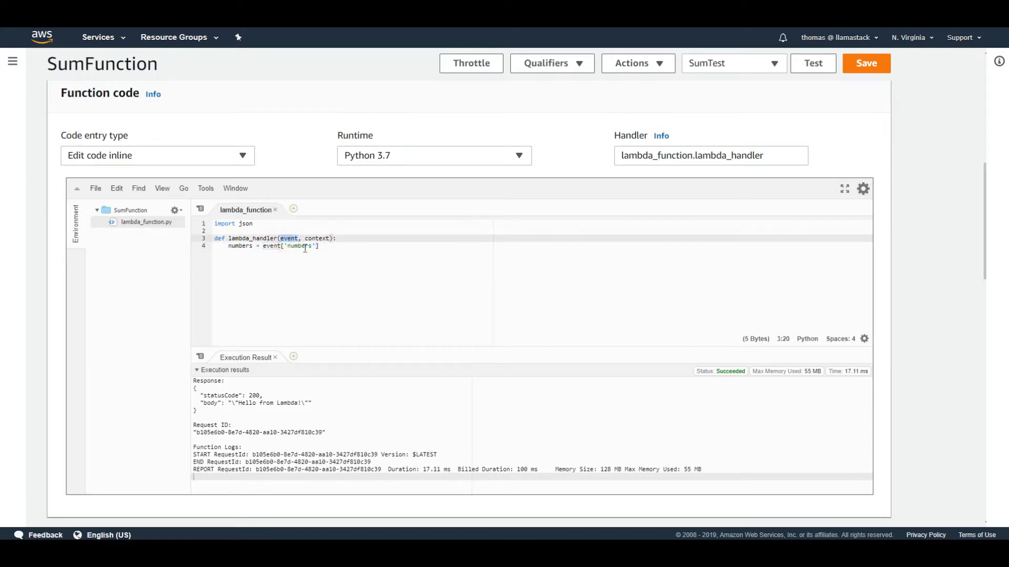
{"action": "left_click", "coordinate": [742, 60]}
{"action": "left_click", "coordinate": [724, 126]}
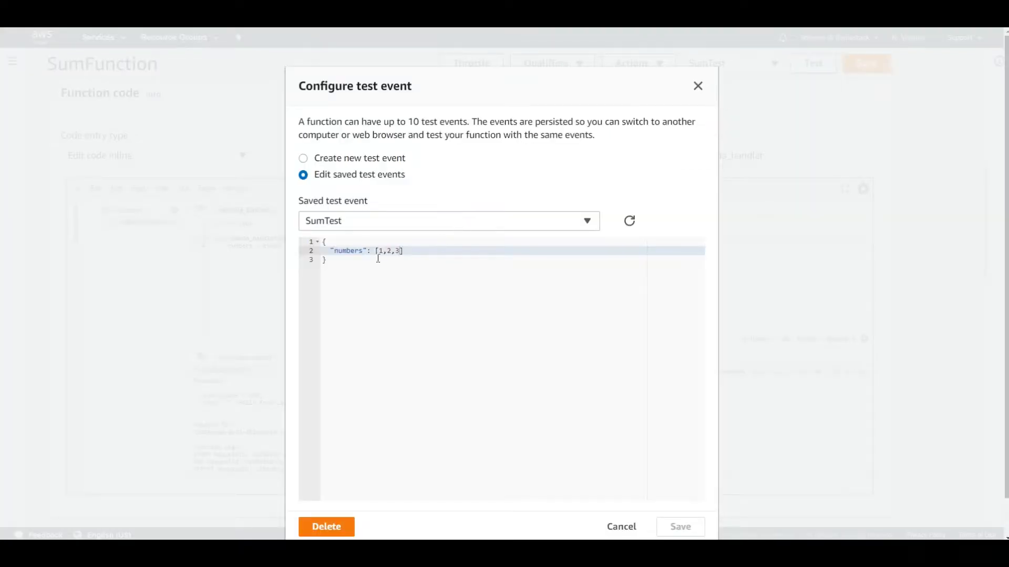
{"action": "left_click", "coordinate": [344, 256]}
{"action": "key", "text": "ctrl+a"}
{"action": "left_click", "coordinate": [697, 86]}
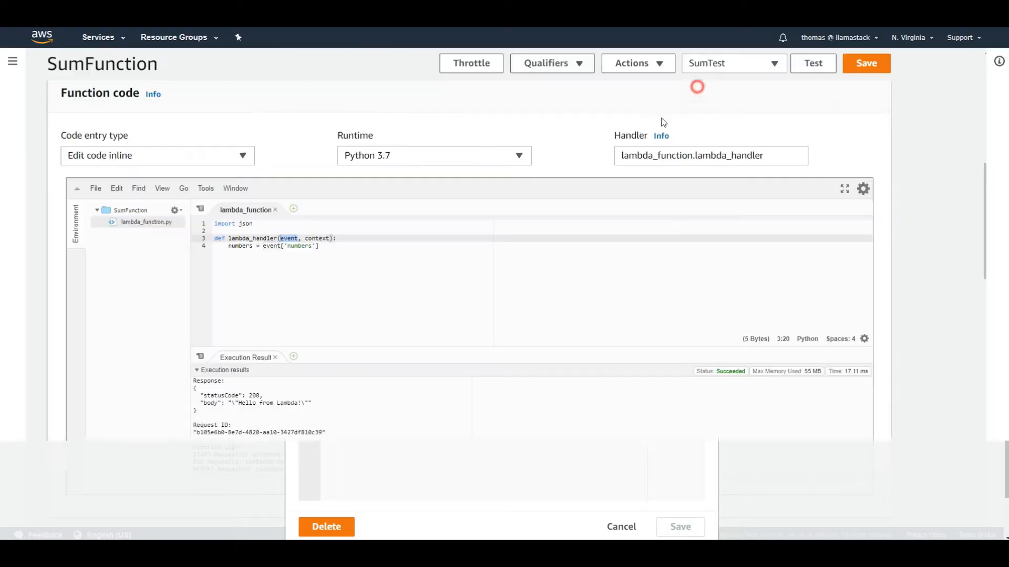
{"action": "left_click", "coordinate": [322, 251]}
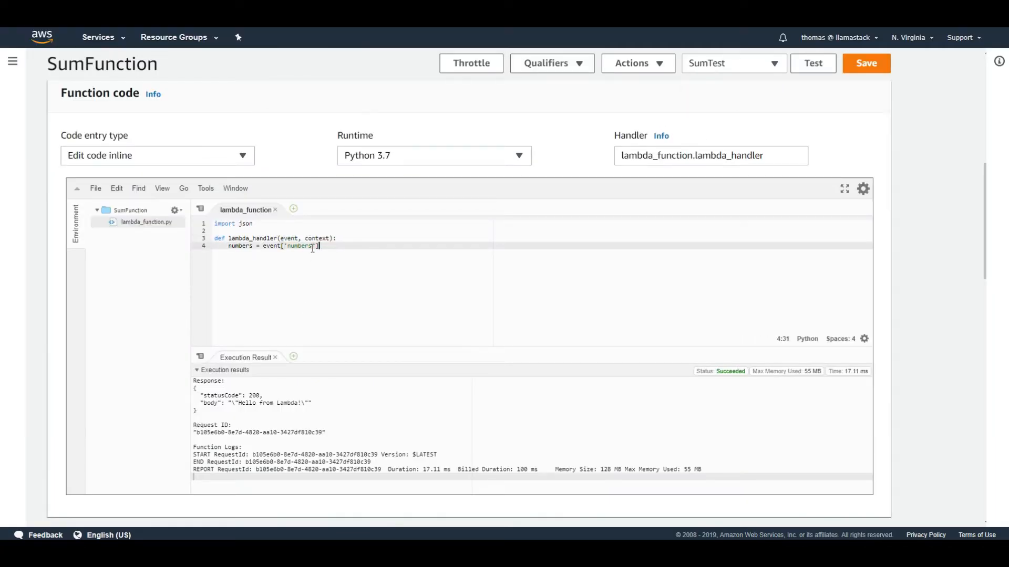
{"action": "double_click", "coordinate": [288, 238]}
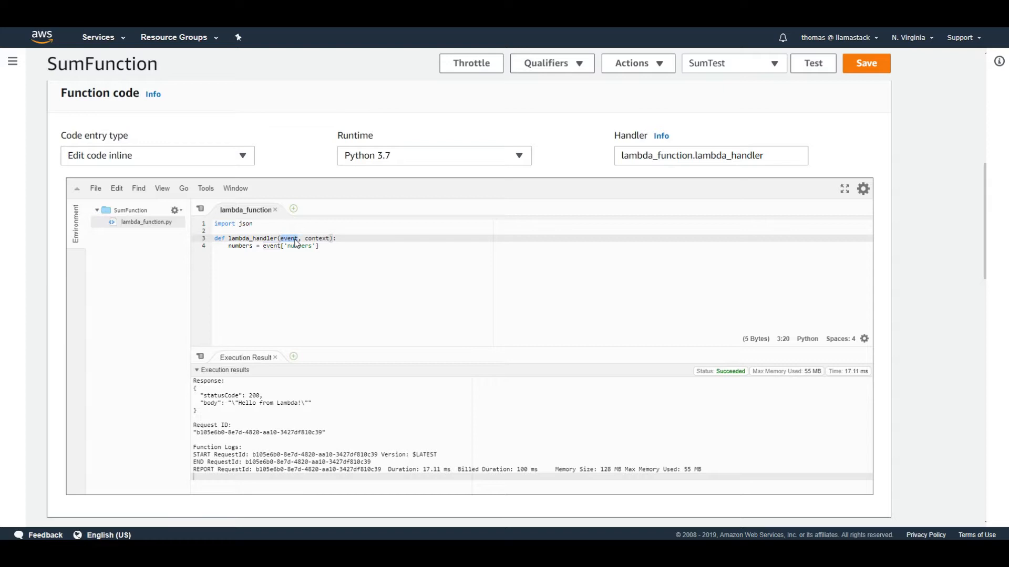
{"action": "left_click", "coordinate": [317, 245]}
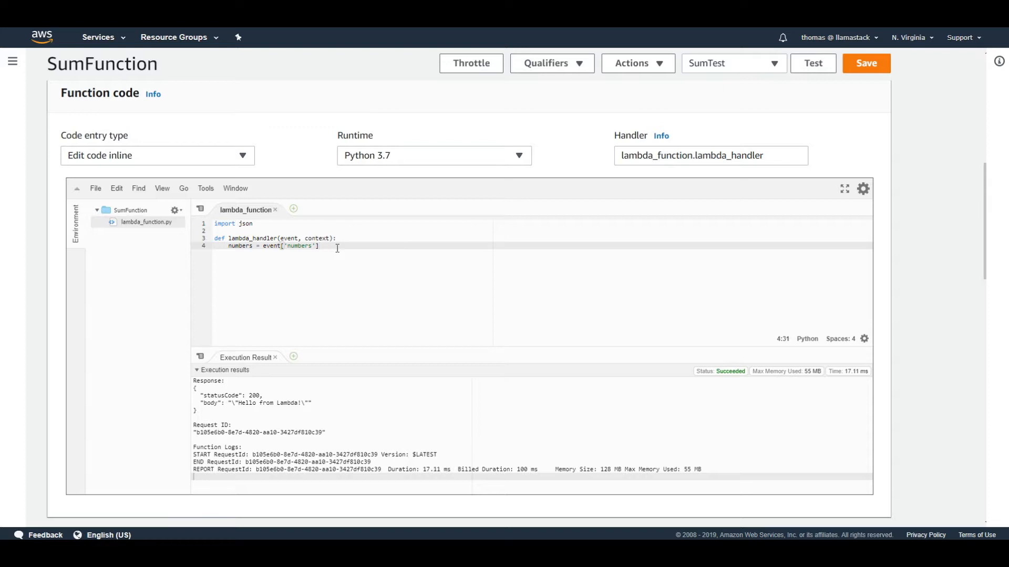
Add the line return sum(numbers) to the handler and save the function
{"action": "key", "text": "Return"}
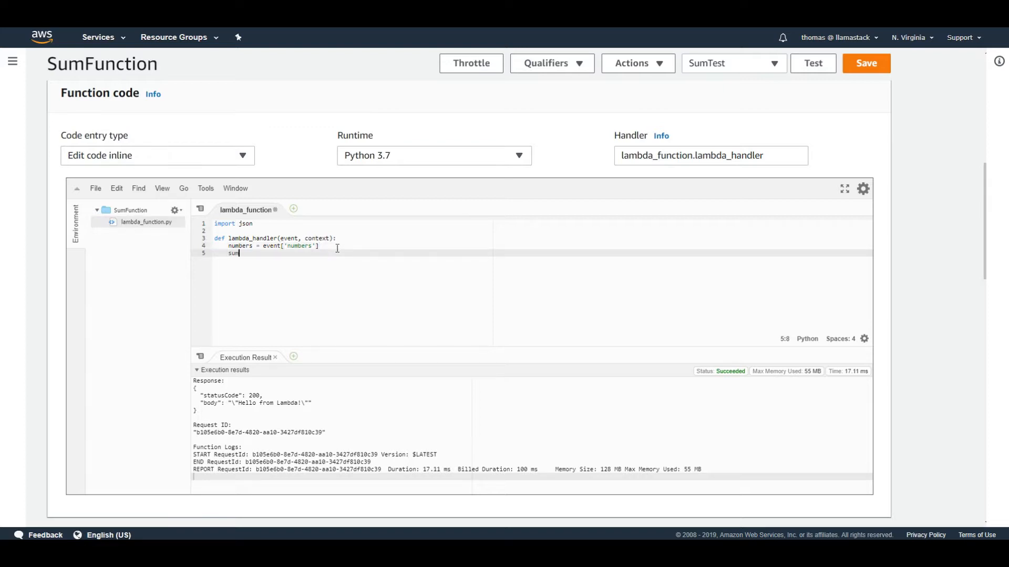
{"action": "type", "text": "return sum(numbers"}
{"action": "left_click", "coordinate": [873, 60]}
Run the SumTest event and expand the execution details to check the returned value and summary
{"action": "left_click", "coordinate": [804, 61]}
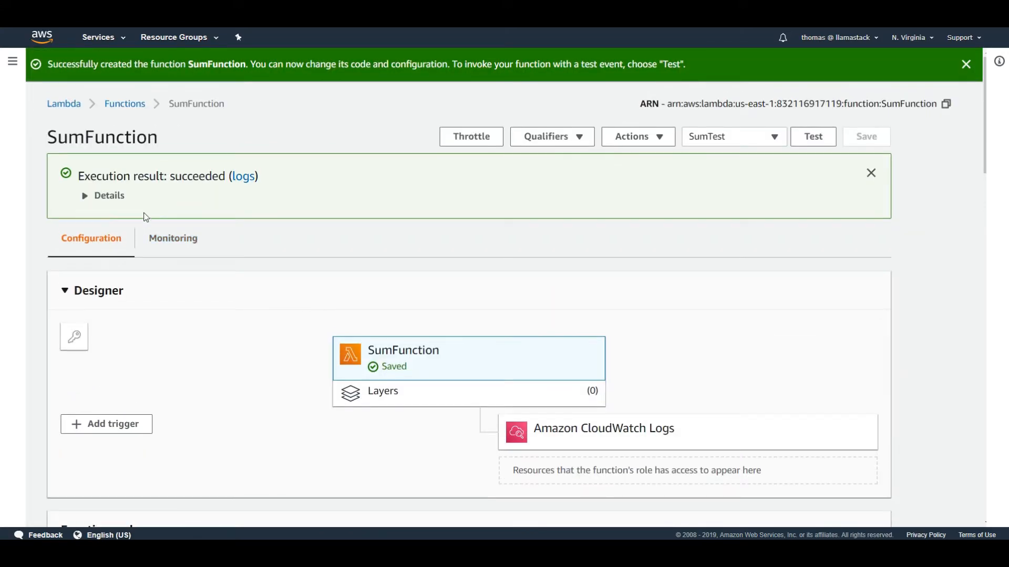
{"action": "left_click", "coordinate": [107, 199]}
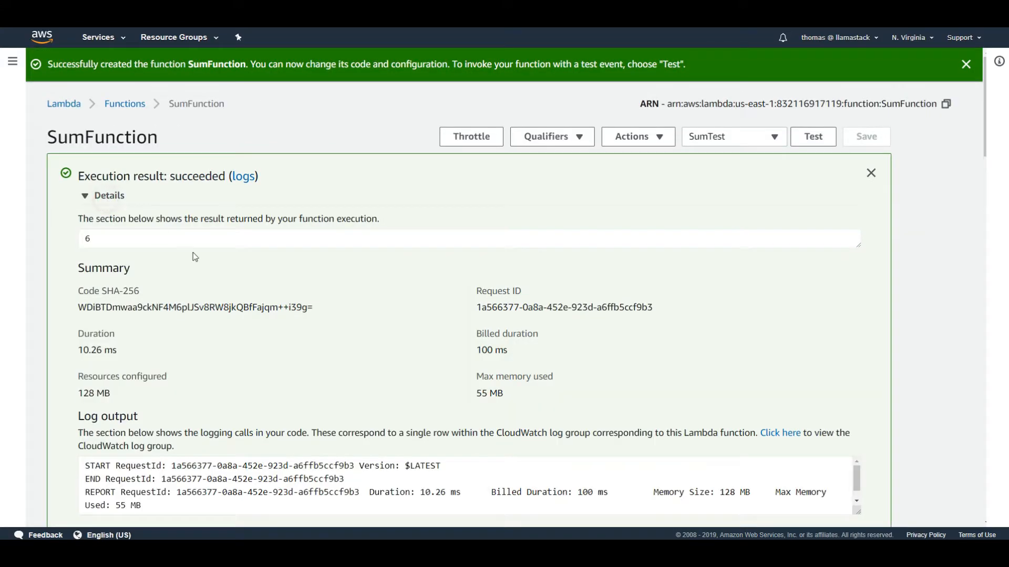
{"action": "left_click", "coordinate": [95, 237]}
{"action": "scroll", "coordinate": [196, 251], "scroll_direction": "down", "scroll_amount": 5}
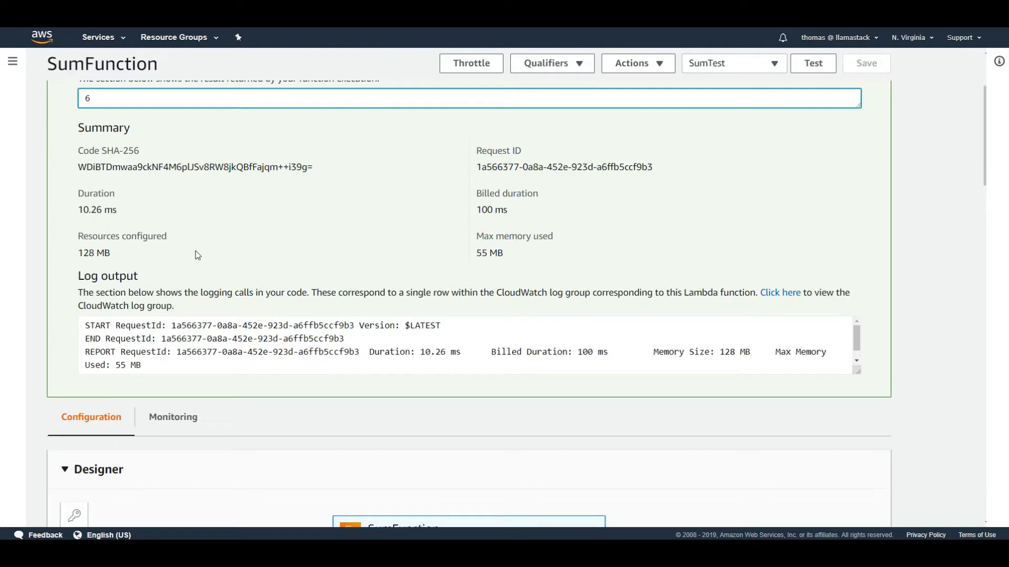
Change the event key on line 4 of the handler to 'number' and save the function
{"action": "scroll", "coordinate": [193, 257], "scroll_direction": "down", "scroll_amount": 8}
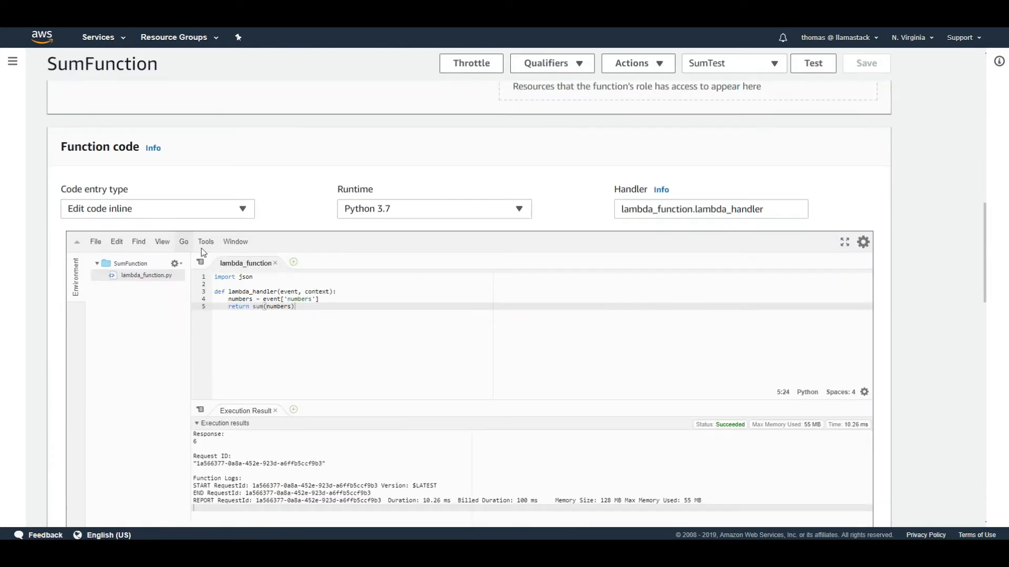
{"action": "left_click", "coordinate": [328, 300]}
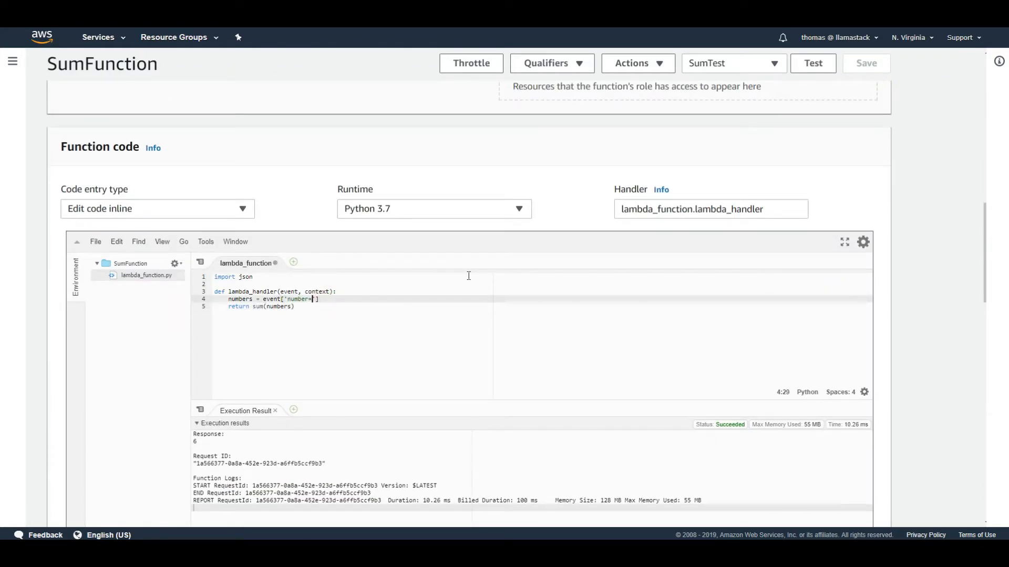
{"action": "key", "text": "BackSpace"}
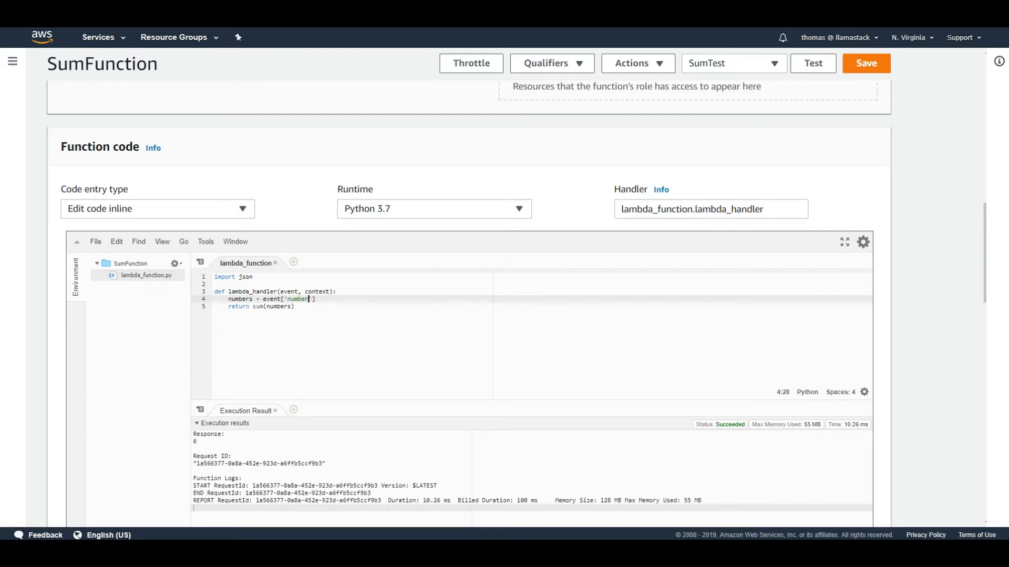
{"action": "left_click", "coordinate": [866, 63]}
Run the SumTest event on the edited handler and inspect the result's errorType and stackTrace fields
{"action": "left_click", "coordinate": [820, 69]}
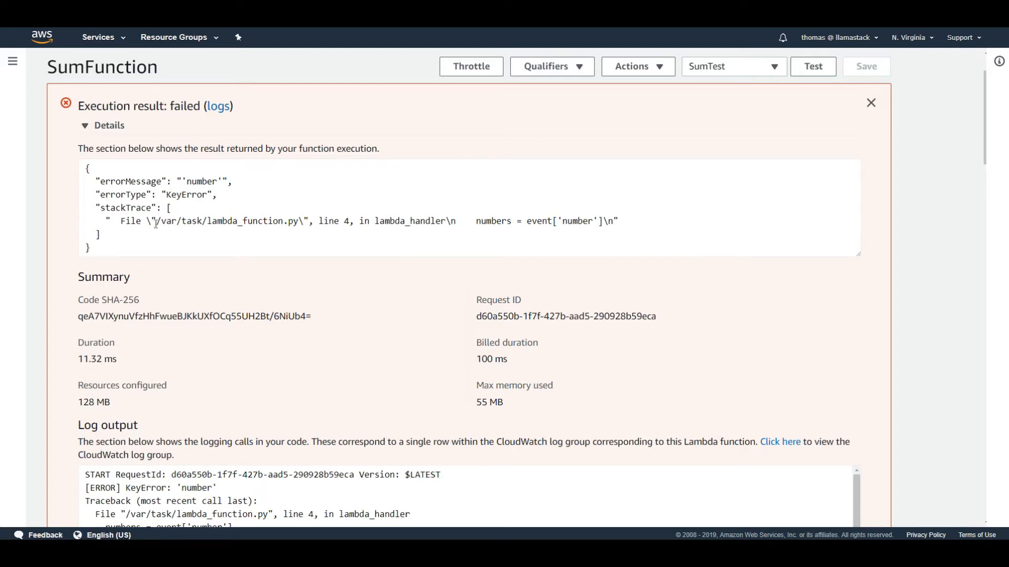
{"action": "left_click_drag", "start_coordinate": [322, 221], "coordinate": [604, 221]}
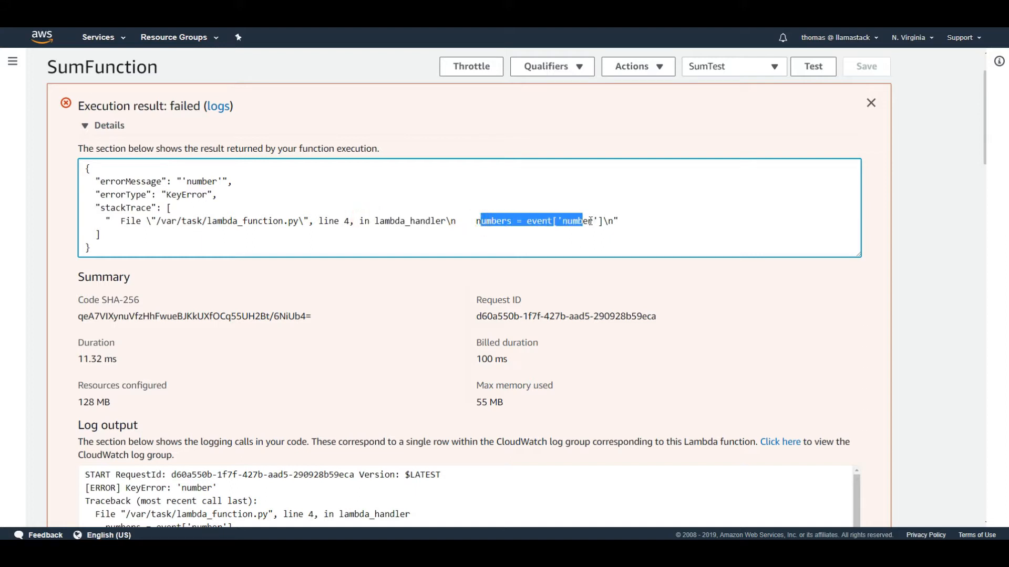
{"action": "double_click", "coordinate": [583, 220]}
{"action": "left_click", "coordinate": [479, 221]}
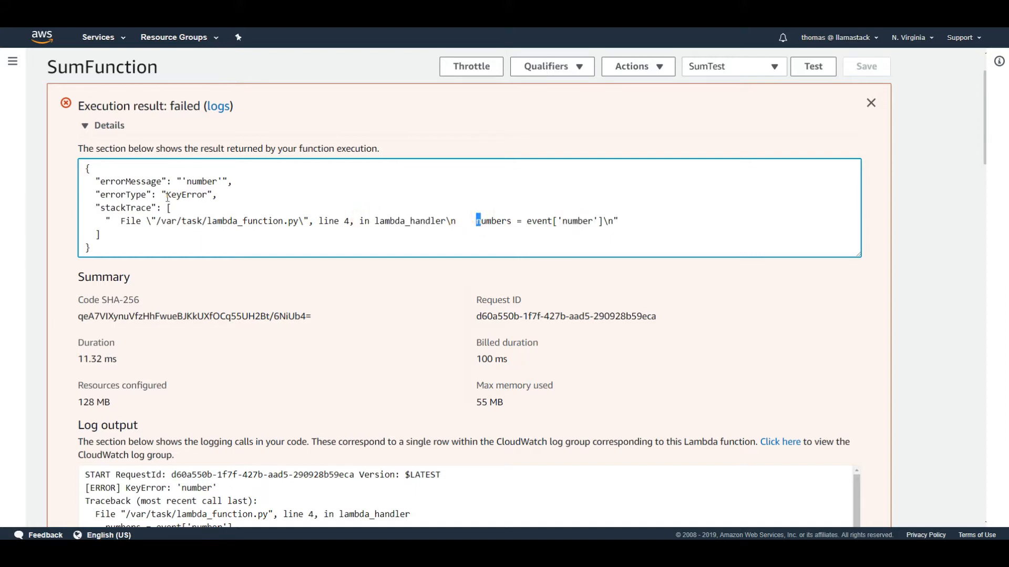
{"action": "double_click", "coordinate": [184, 195]}
Review the execution summary and the traceback in the log output of the test run
{"action": "scroll", "coordinate": [366, 269], "scroll_direction": "down", "scroll_amount": 1}
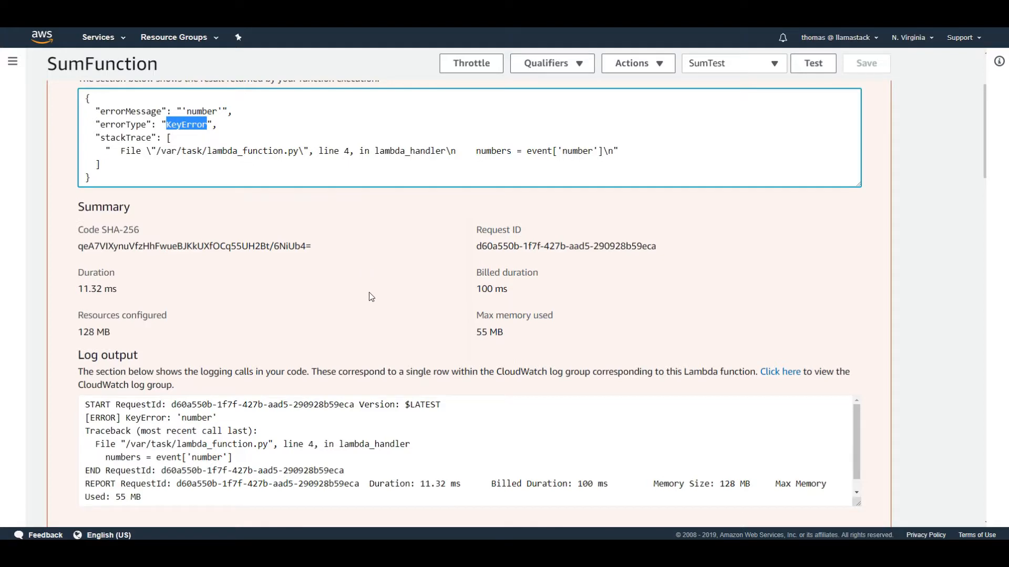
{"action": "scroll", "coordinate": [368, 295], "scroll_direction": "down", "scroll_amount": 2}
{"action": "left_click_drag", "start_coordinate": [156, 350], "coordinate": [81, 264]}
{"action": "scroll", "coordinate": [210, 323], "scroll_direction": "up", "scroll_amount": 2}
{"action": "scroll", "coordinate": [210, 326], "scroll_direction": "up", "scroll_amount": 1}
{"action": "left_click", "coordinate": [389, 327]}
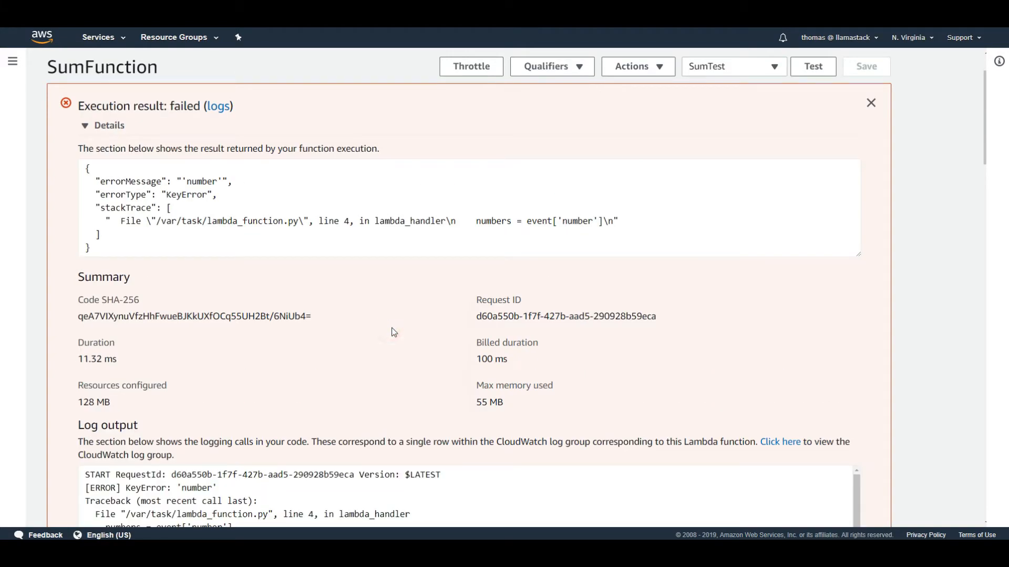
Reopen SumFunction from the functions list and view its CloudWatch metrics and log streams
{"action": "scroll", "coordinate": [514, 316], "scroll_direction": "up", "scroll_amount": 1}
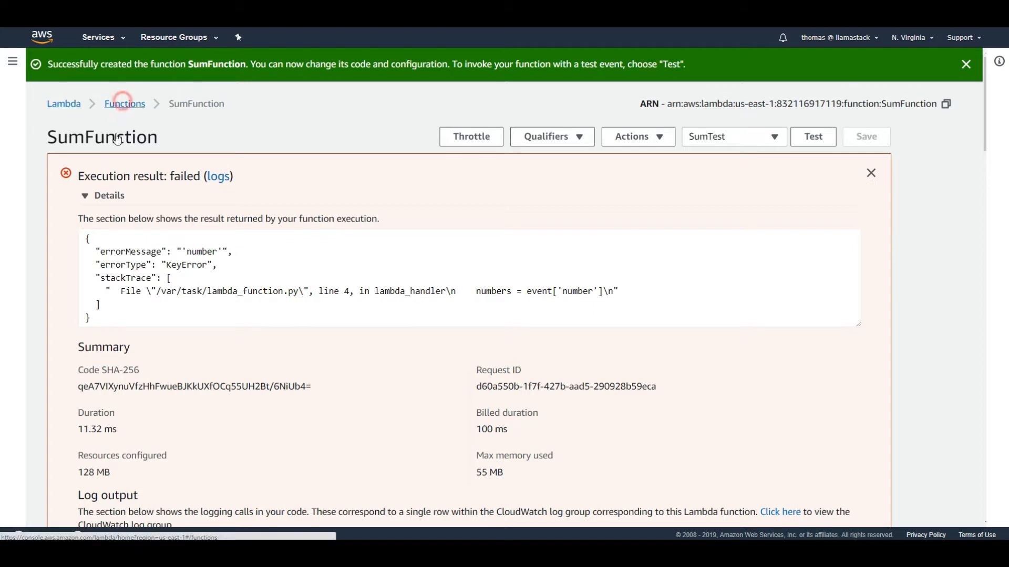
{"action": "left_click", "coordinate": [125, 104]}
{"action": "left_click", "coordinate": [134, 199]}
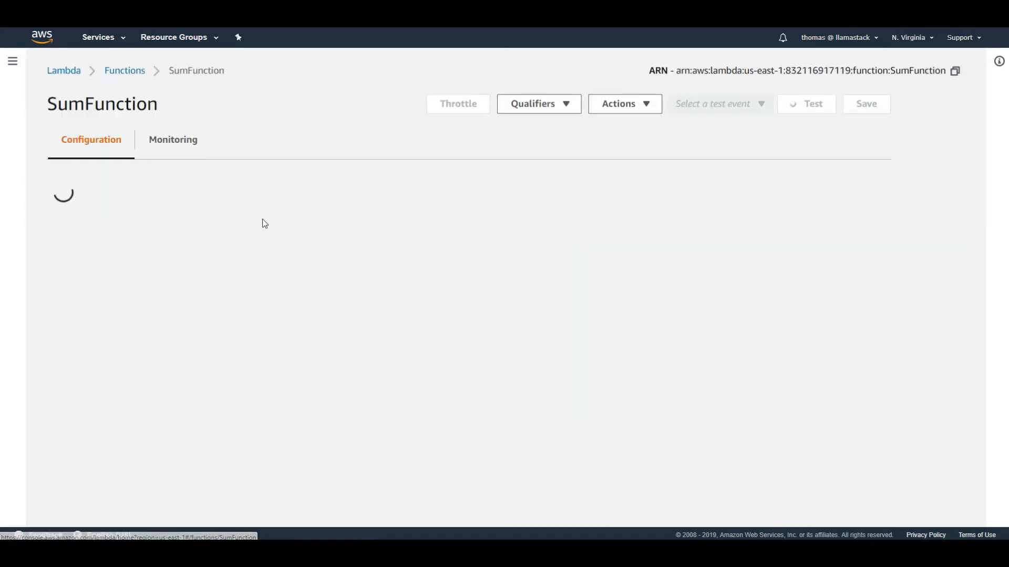
{"action": "left_click", "coordinate": [187, 141]}
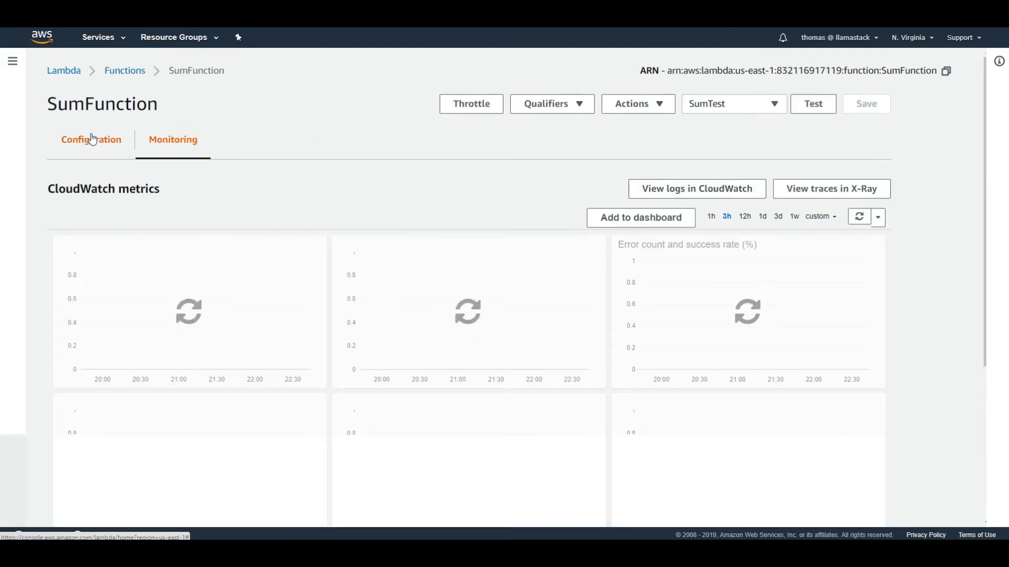
{"action": "left_click", "coordinate": [92, 140]}
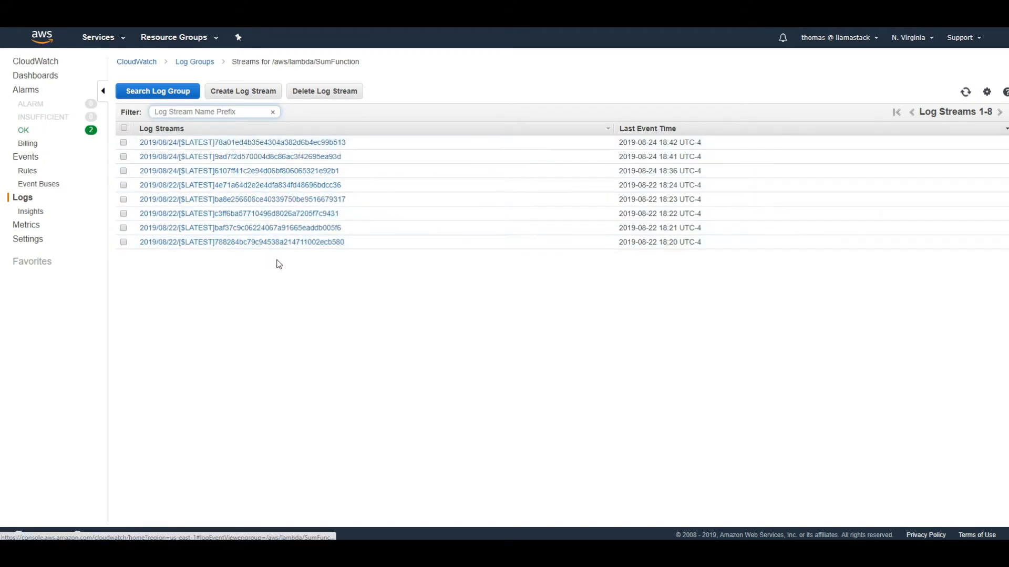
Compare the expanded events in the two most recent SumFunction log streams, covering the failed run and the run before it
{"action": "left_click", "coordinate": [272, 142]}
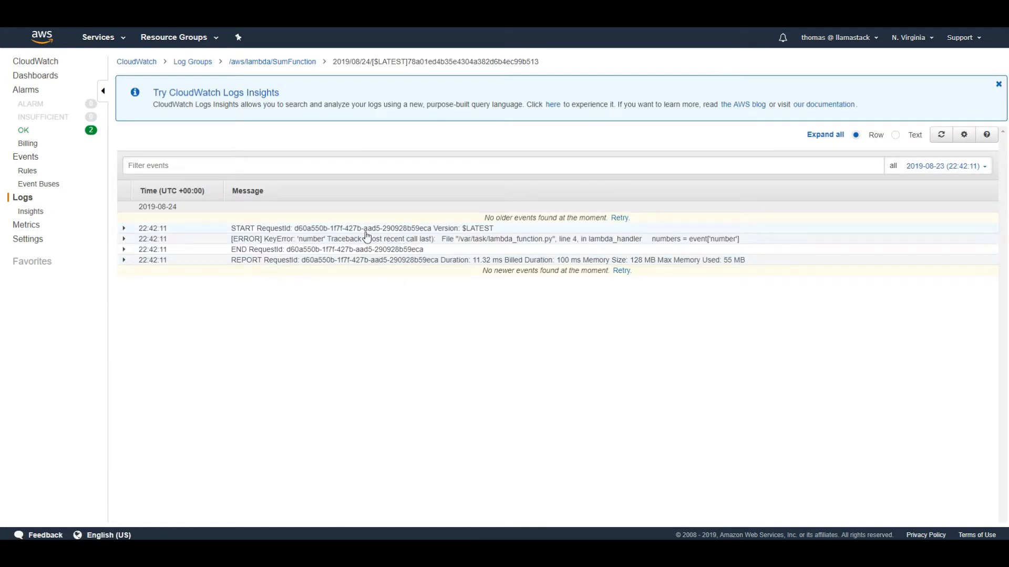
{"action": "left_click", "coordinate": [824, 134]}
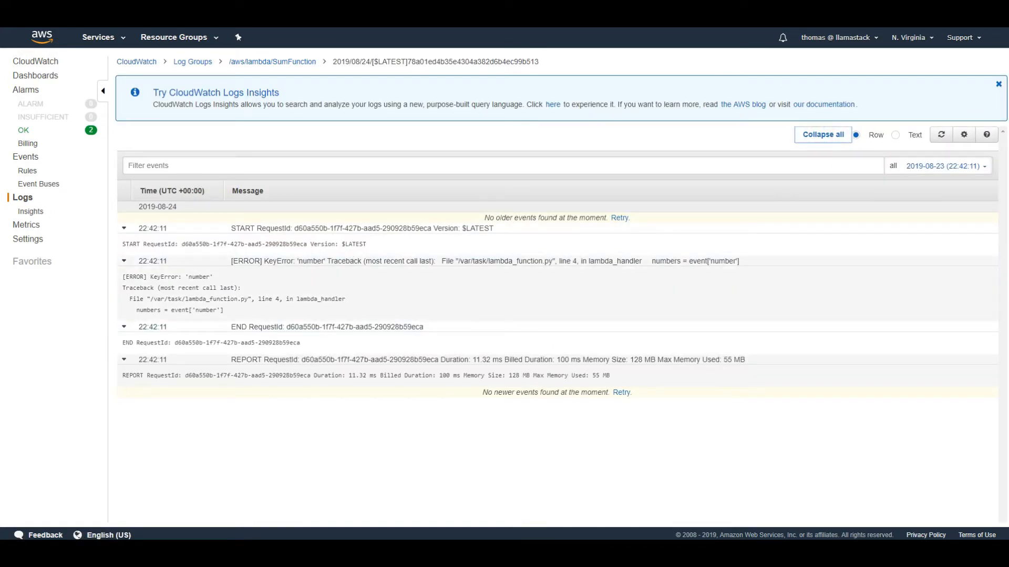
{"action": "left_click", "coordinate": [263, 62]}
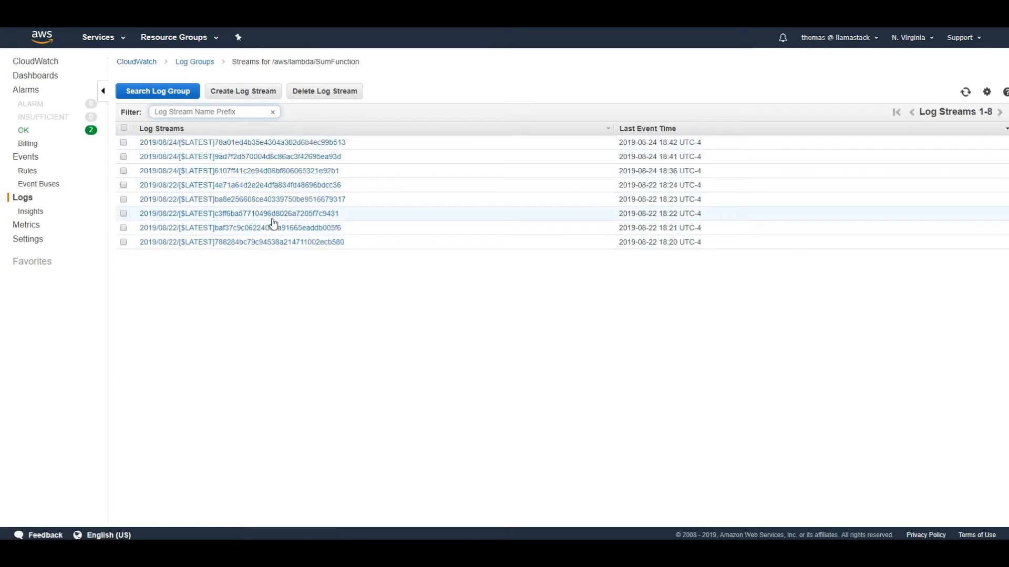
{"action": "left_click", "coordinate": [291, 157]}
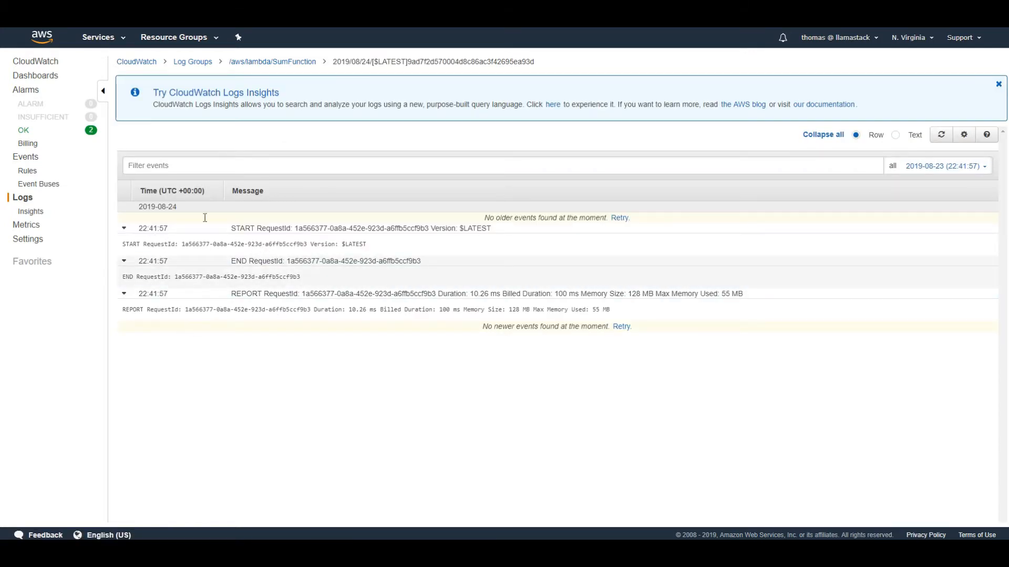
{"action": "left_click", "coordinate": [259, 61]}
{"action": "left_click", "coordinate": [210, 142]}
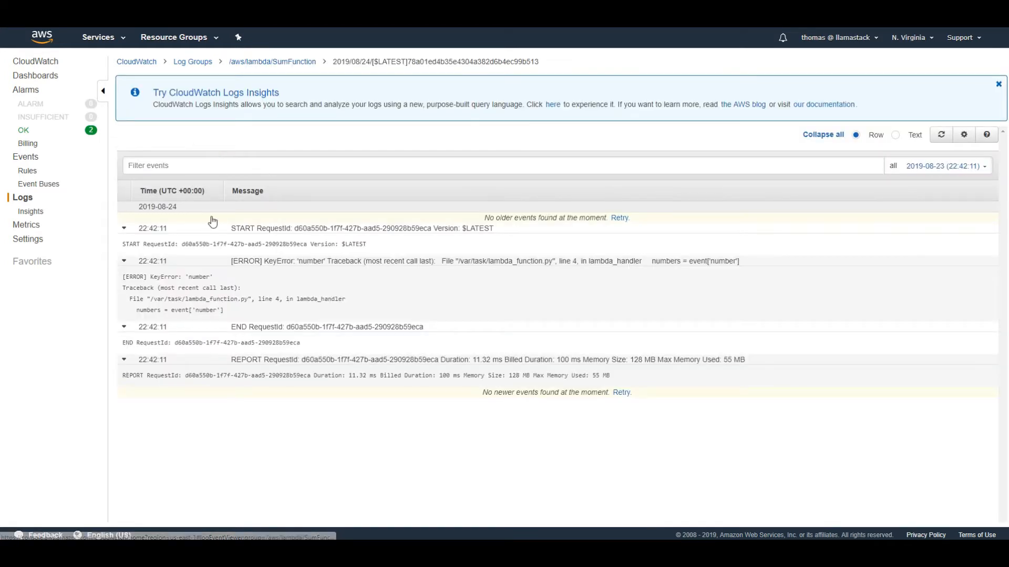
{"action": "left_click", "coordinate": [245, 61]}
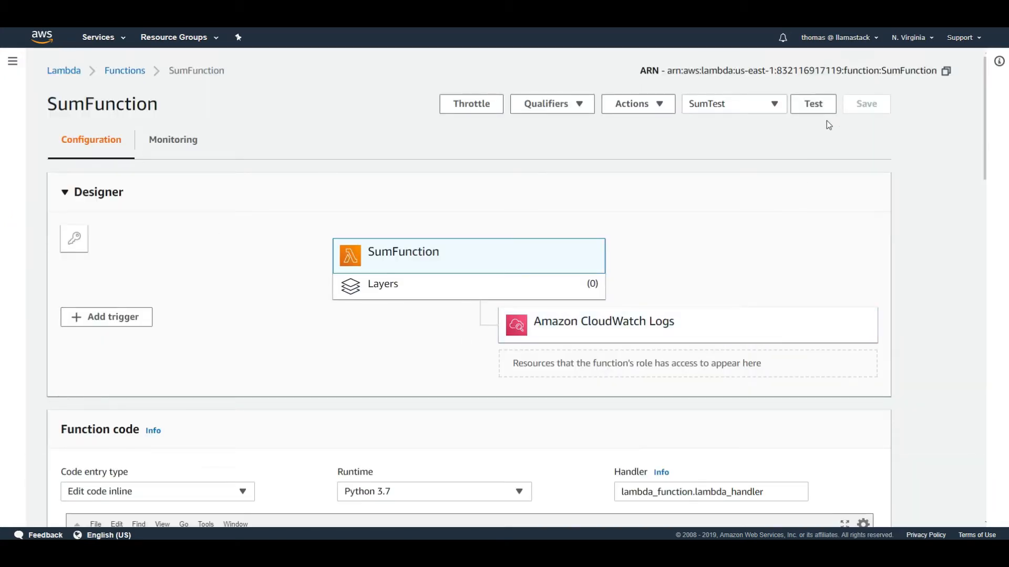
Run the SumTest event again and refresh the newest SumFunction log stream to load the events from this run
{"action": "left_click", "coordinate": [823, 108]}
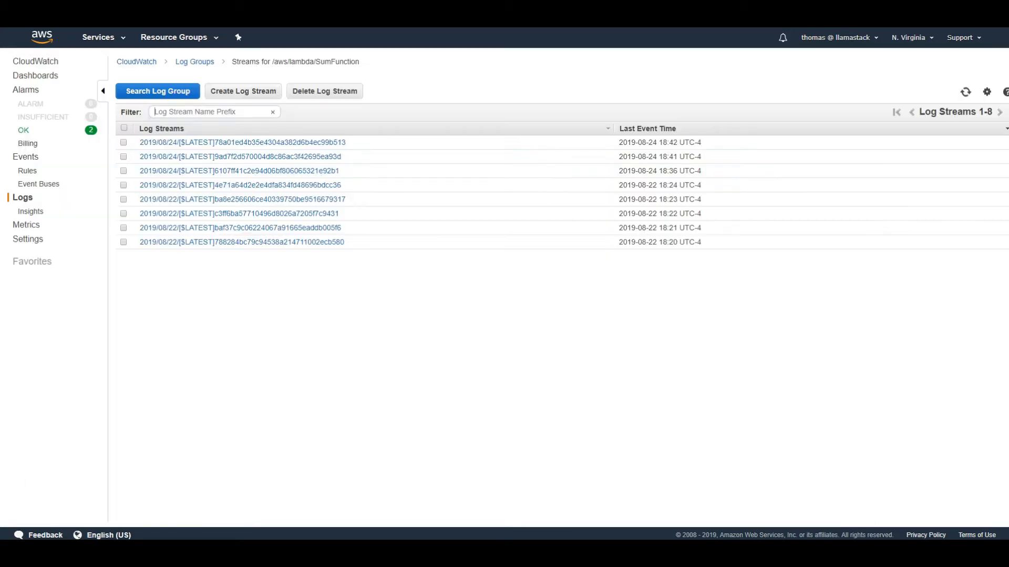
{"action": "left_click", "coordinate": [275, 143]}
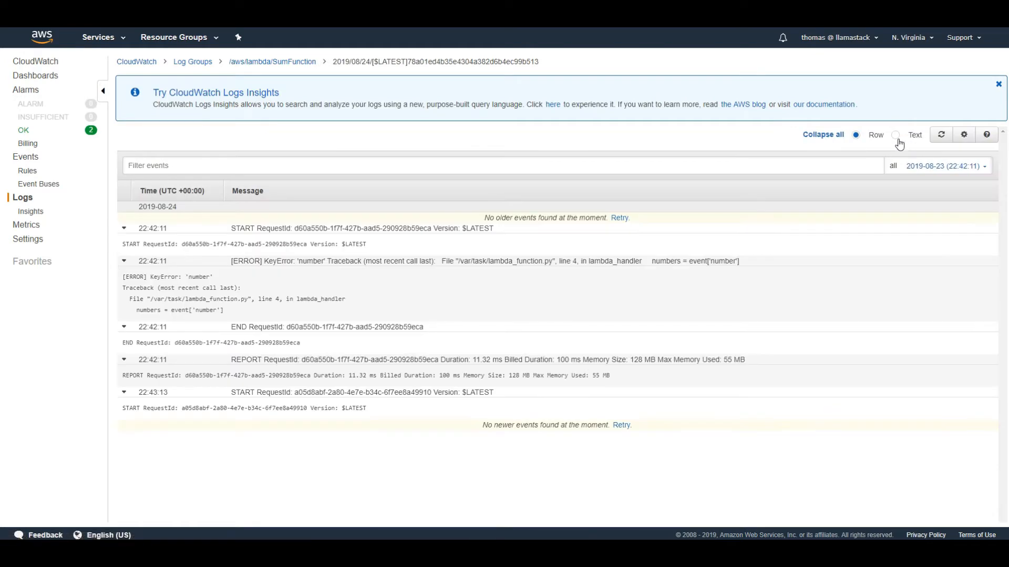
{"action": "left_click", "coordinate": [942, 136]}
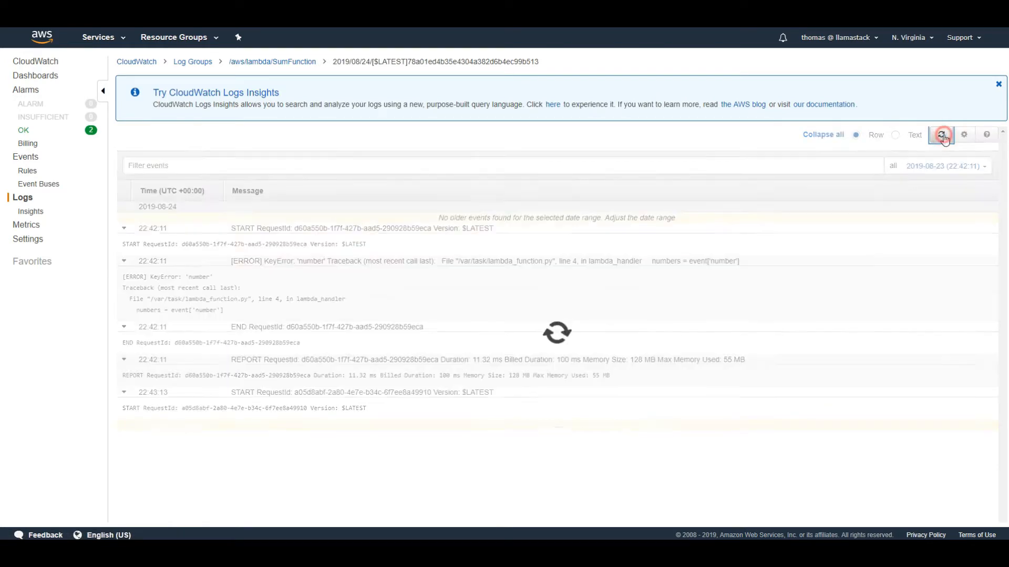
{"action": "left_click", "coordinate": [620, 426]}
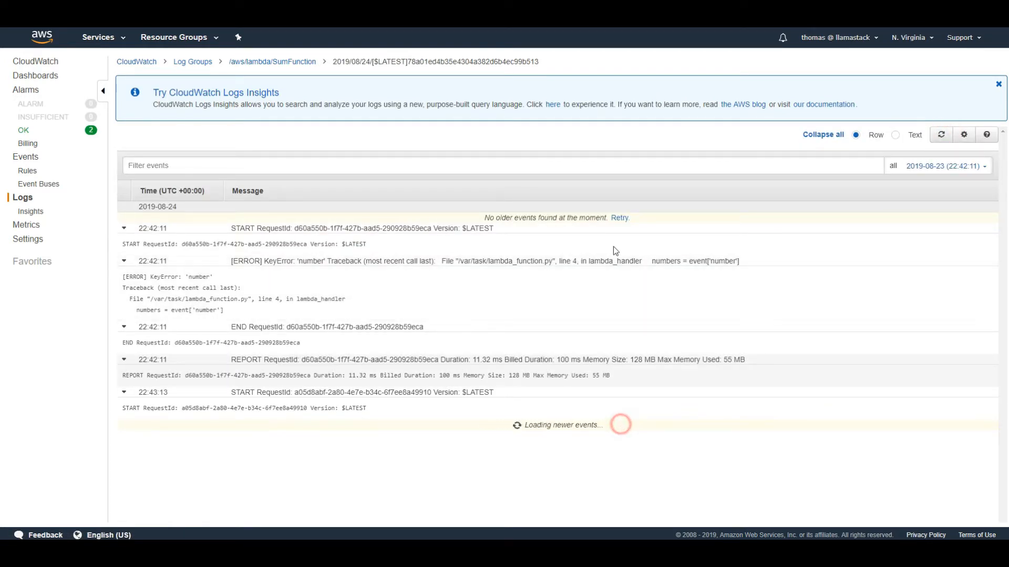
{"action": "left_click", "coordinate": [620, 217]}
{"action": "left_click", "coordinate": [623, 426]}
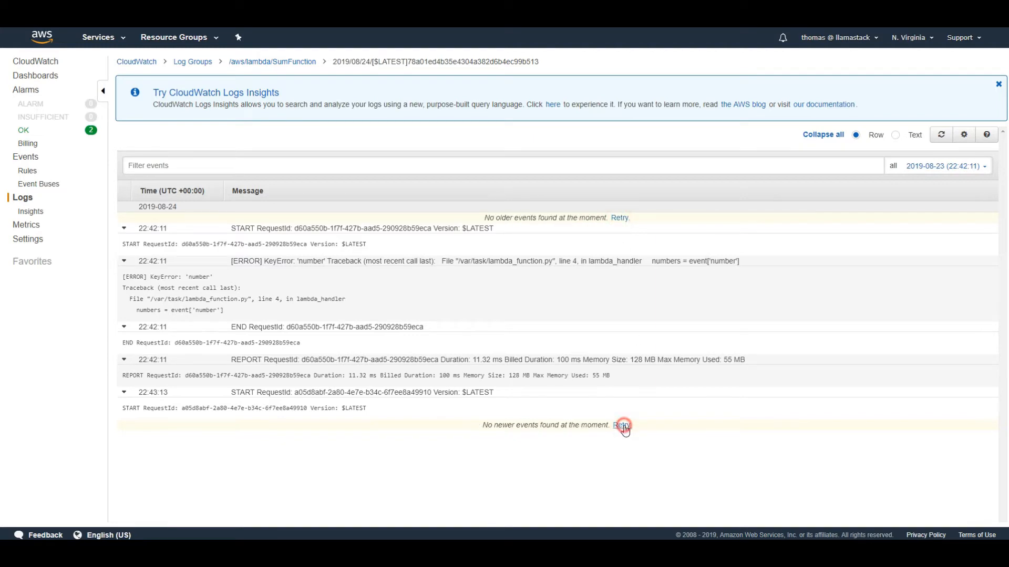
{"action": "left_click", "coordinate": [269, 62]}
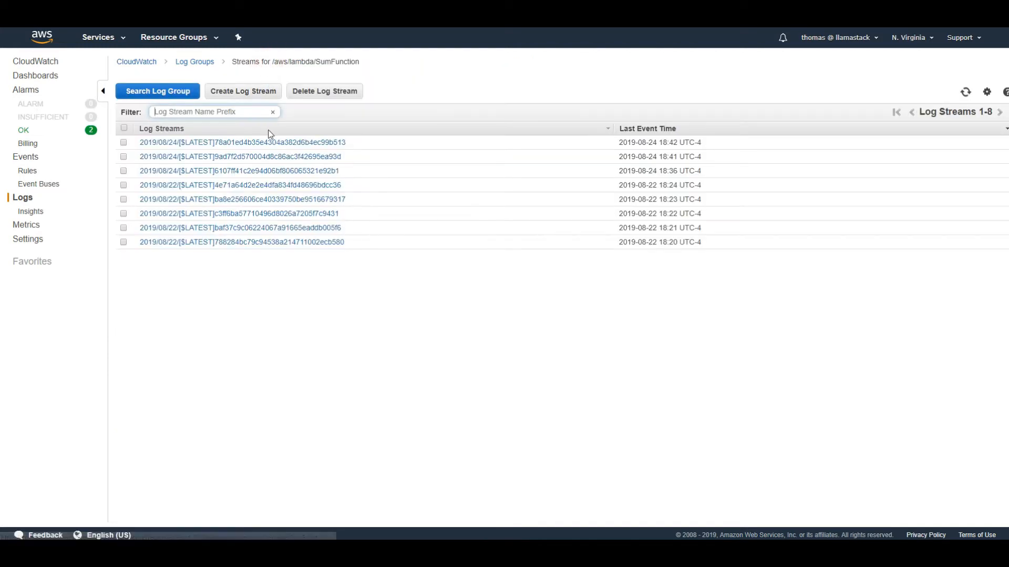
{"action": "left_click", "coordinate": [273, 142]}
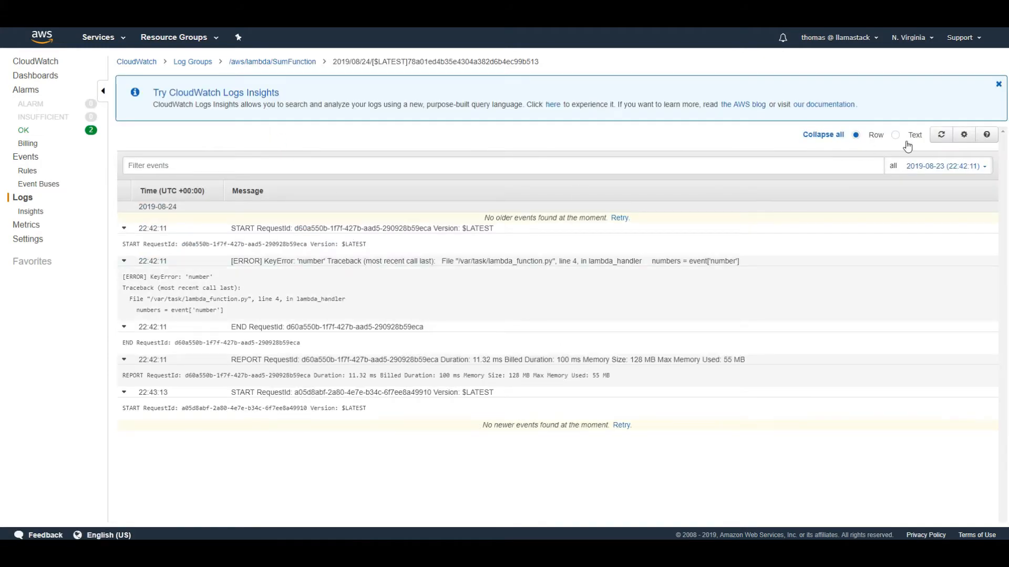
{"action": "left_click", "coordinate": [941, 135]}
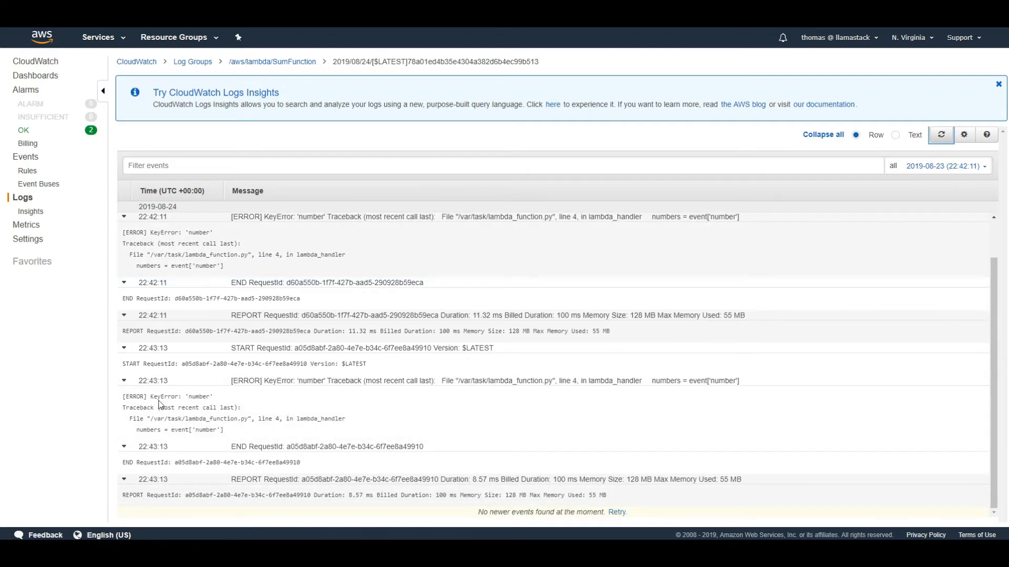
Examine the KeyError traceback of the latest run in the log stream and leave for the log groups
{"action": "left_click_drag", "start_coordinate": [175, 404], "coordinate": [240, 436]}
{"action": "left_click", "coordinate": [306, 431]}
{"action": "scroll", "coordinate": [305, 420], "scroll_direction": "up", "scroll_amount": 1}
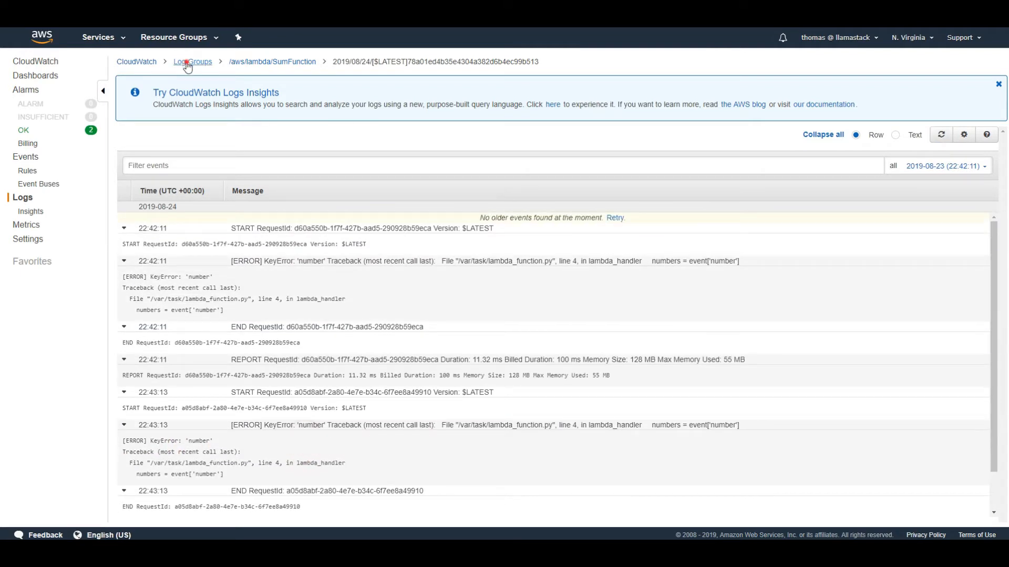
{"action": "left_click", "coordinate": [191, 61]}
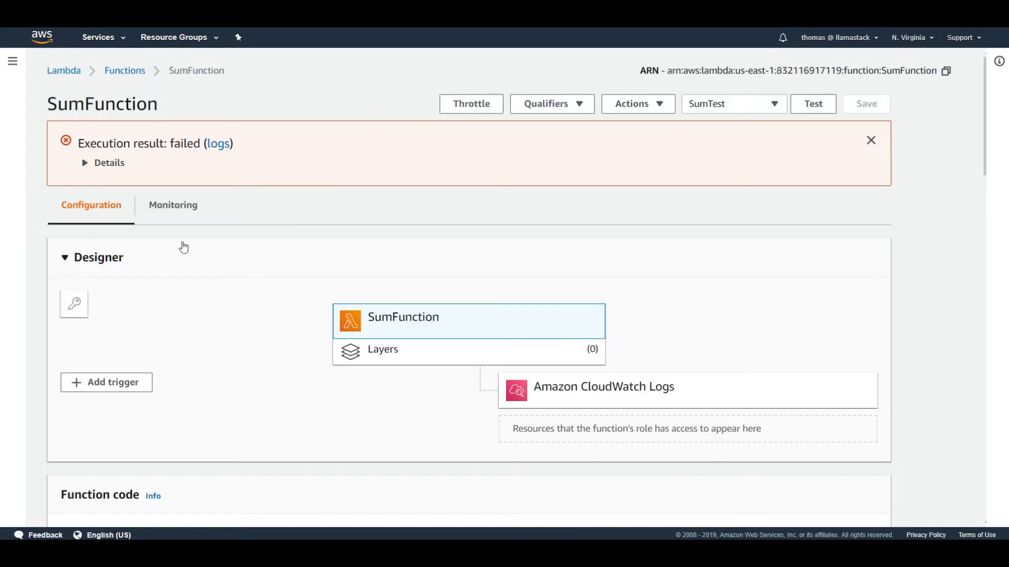
Change the event key on line 4 of the handler to 'numbers' and save the function
{"action": "scroll", "coordinate": [310, 412], "scroll_direction": "down", "scroll_amount": 4}
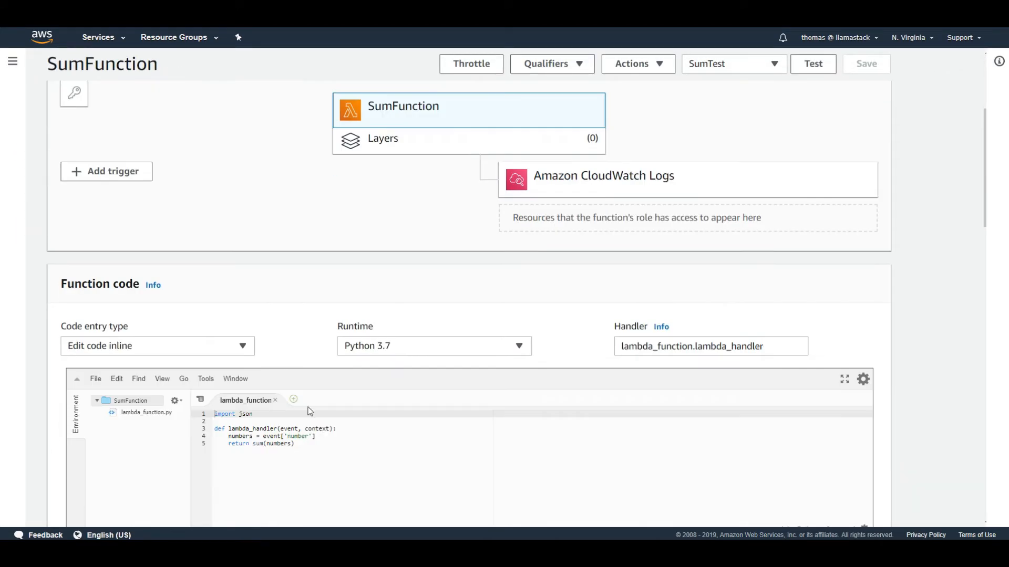
{"action": "left_click", "coordinate": [310, 439]}
{"action": "type", "text": "s"}
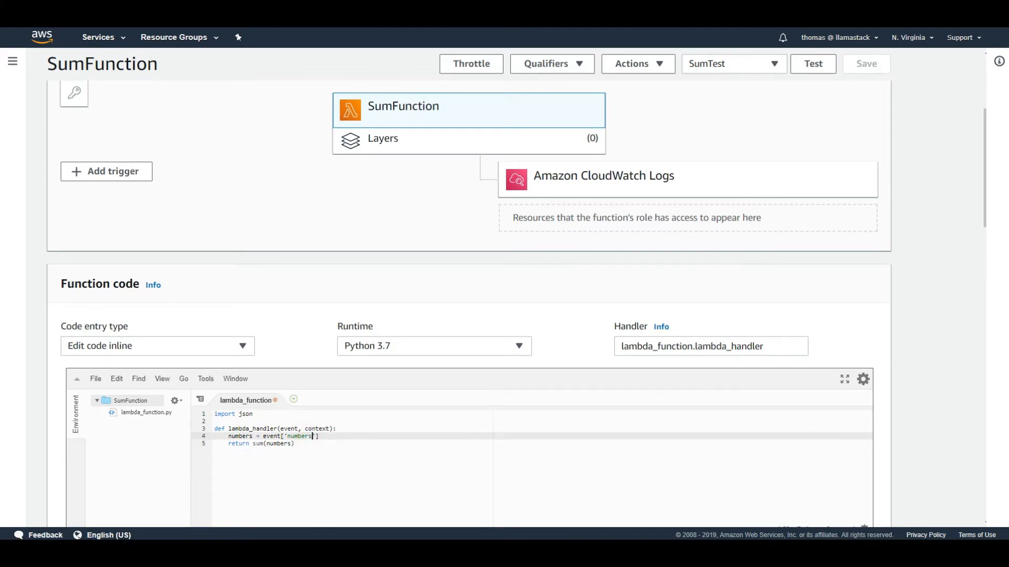
{"action": "left_click", "coordinate": [868, 64]}
Run the SumTest event on the corrected handler, check its newest log stream for events and return to the function page
{"action": "left_click", "coordinate": [823, 104]}
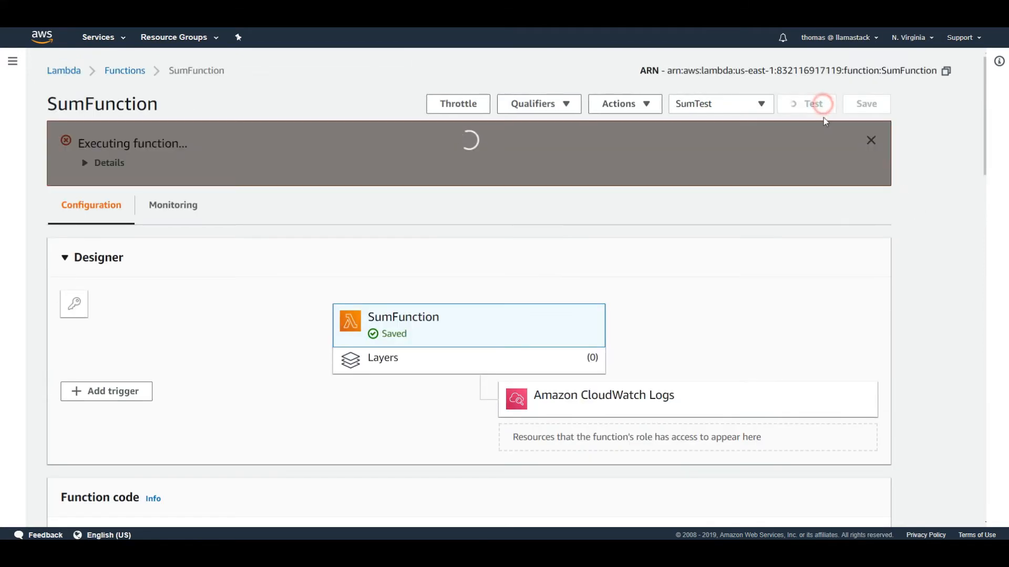
{"action": "left_click", "coordinate": [241, 145]}
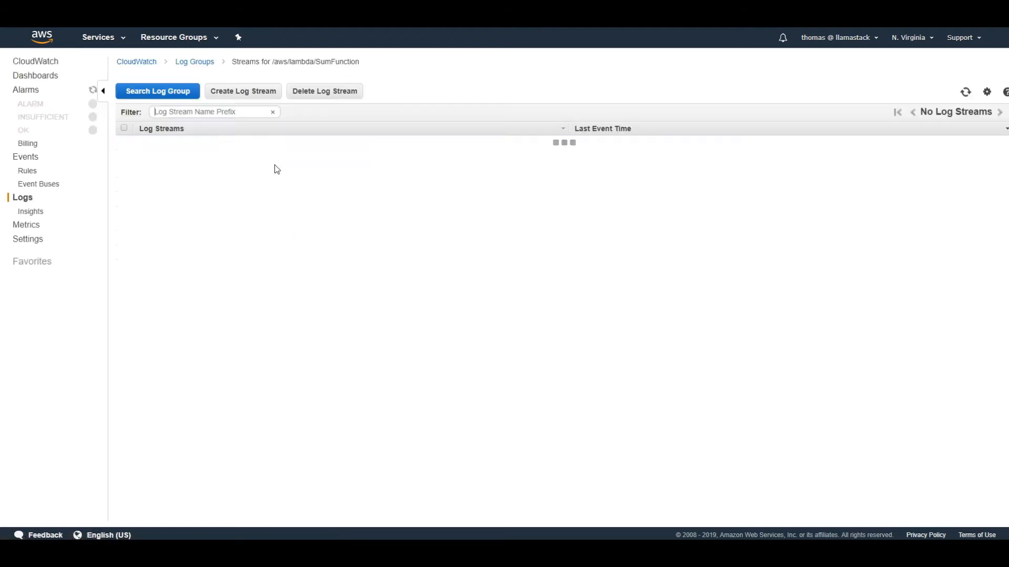
{"action": "left_click", "coordinate": [254, 142]}
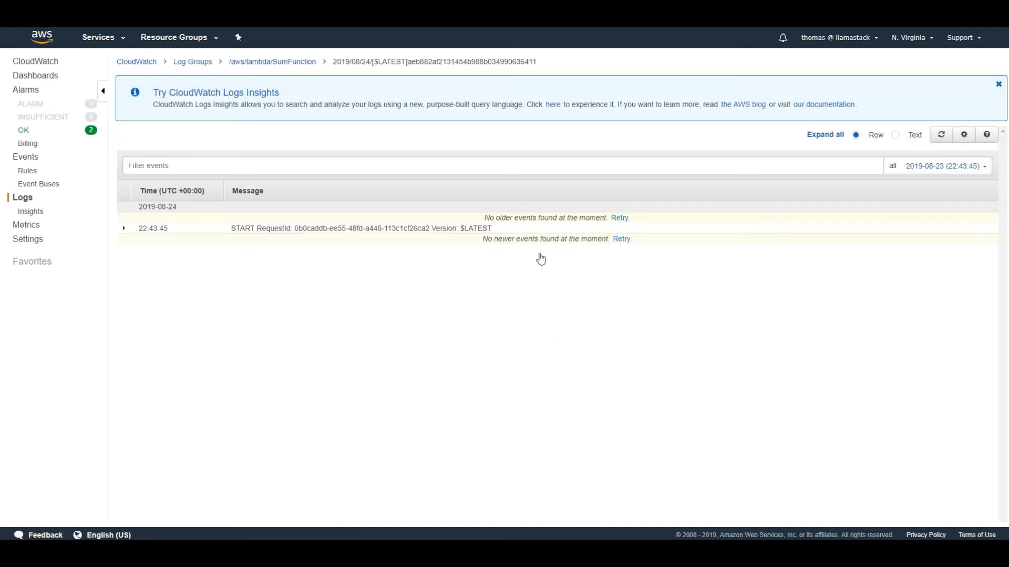
{"action": "left_click", "coordinate": [622, 239]}
{"action": "key", "text": "ctrl+shift+Tab"}
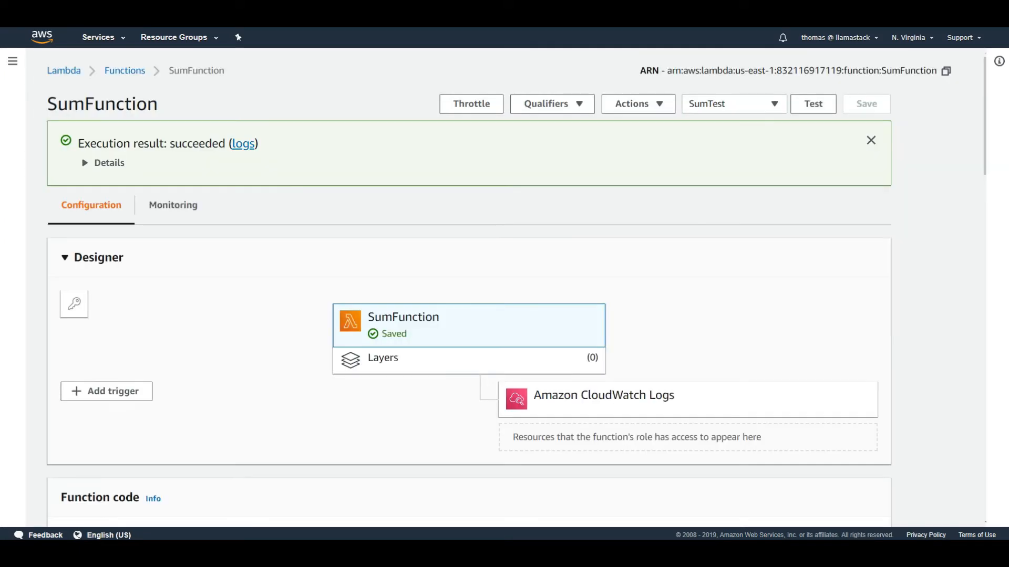
Review the Invocations, Duration and Error count and success rate graphs in SumFunction's CloudWatch metrics
{"action": "scroll", "coordinate": [427, 268], "scroll_direction": "down", "scroll_amount": 1}
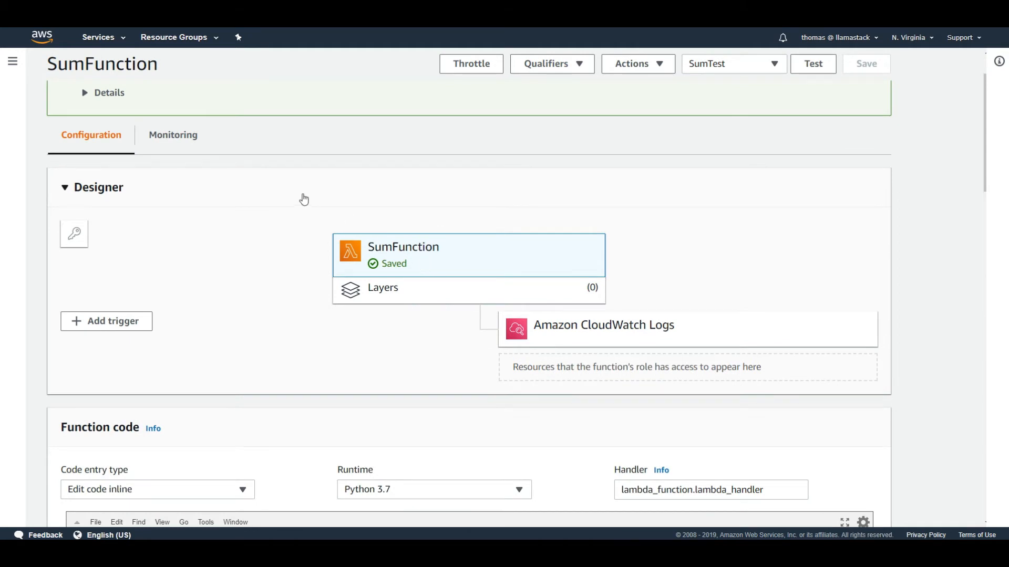
{"action": "scroll", "coordinate": [304, 199], "scroll_direction": "up", "scroll_amount": 1}
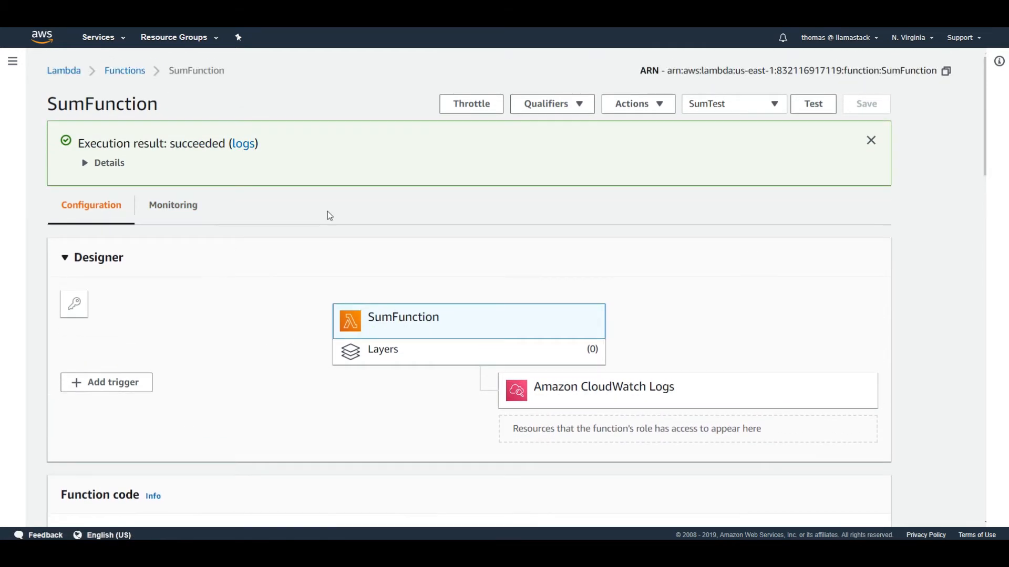
{"action": "left_click", "coordinate": [176, 209]}
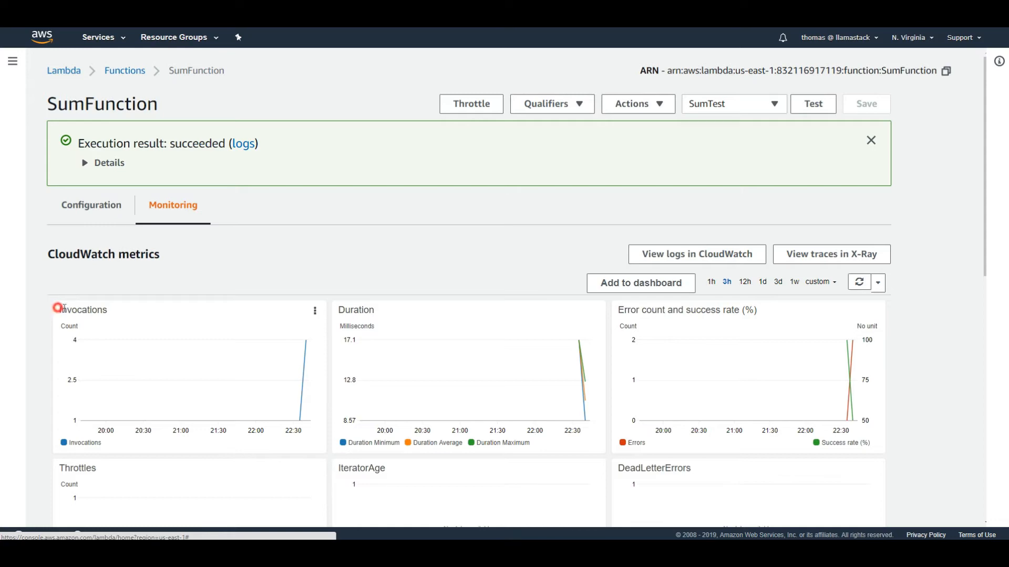
{"action": "left_click_drag", "start_coordinate": [58, 308], "coordinate": [120, 313]}
{"action": "left_click_drag", "start_coordinate": [350, 310], "coordinate": [381, 314]}
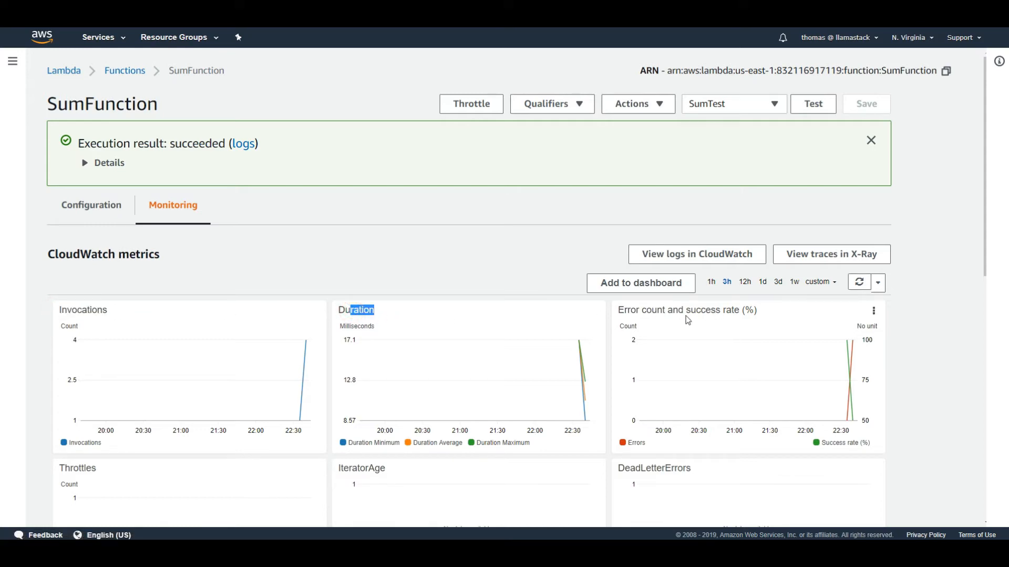
{"action": "left_click_drag", "start_coordinate": [685, 313], "coordinate": [731, 316]}
{"action": "left_click", "coordinate": [903, 349]}
{"action": "scroll", "coordinate": [912, 354], "scroll_direction": "down", "scroll_amount": 7}
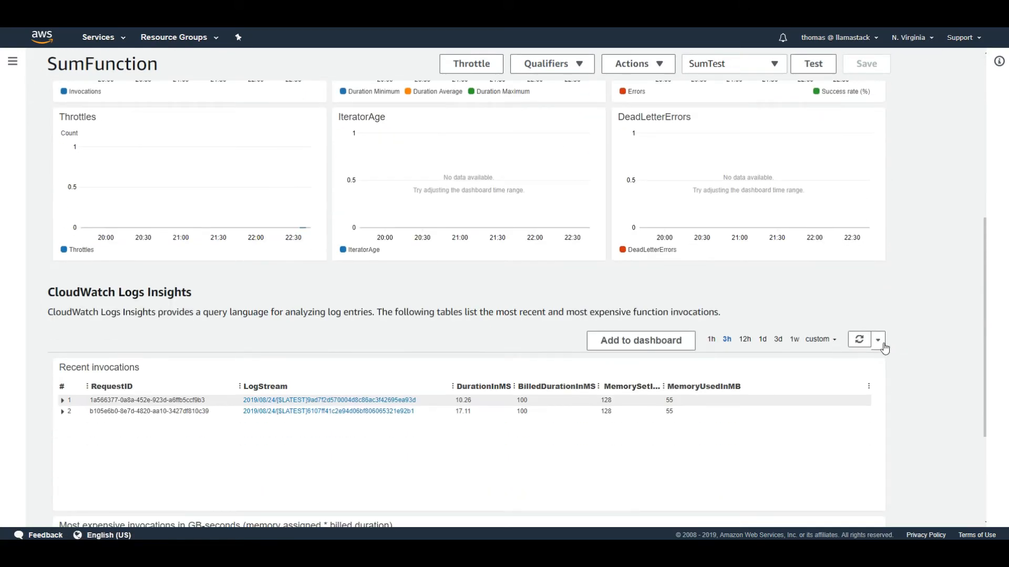
Look over the recent and most expensive invocations tables under CloudWatch Logs Insights
{"action": "left_click_drag", "start_coordinate": [44, 296], "coordinate": [197, 294]}
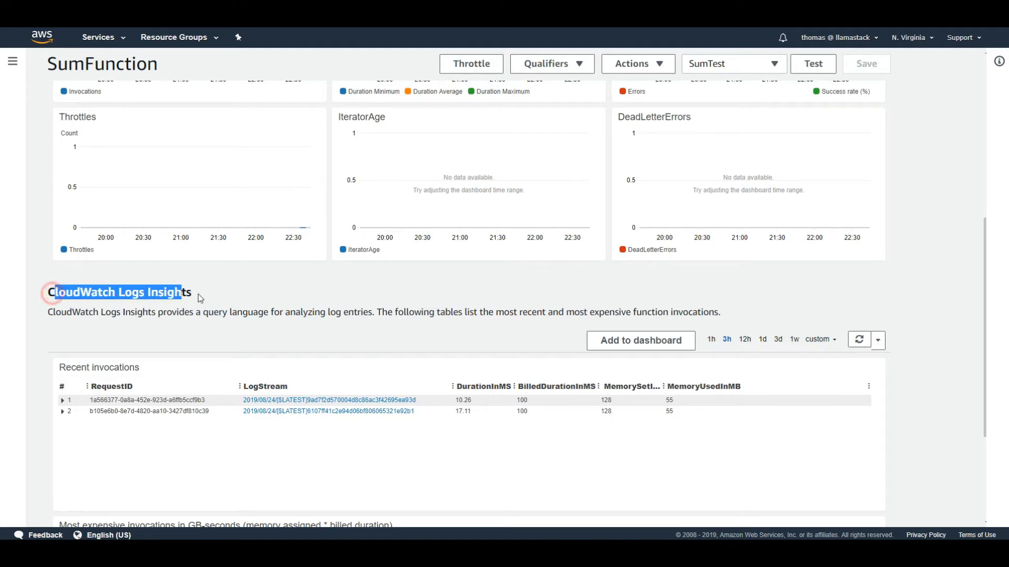
{"action": "left_click", "coordinate": [331, 453]}
{"action": "scroll", "coordinate": [267, 415], "scroll_direction": "down", "scroll_amount": 3}
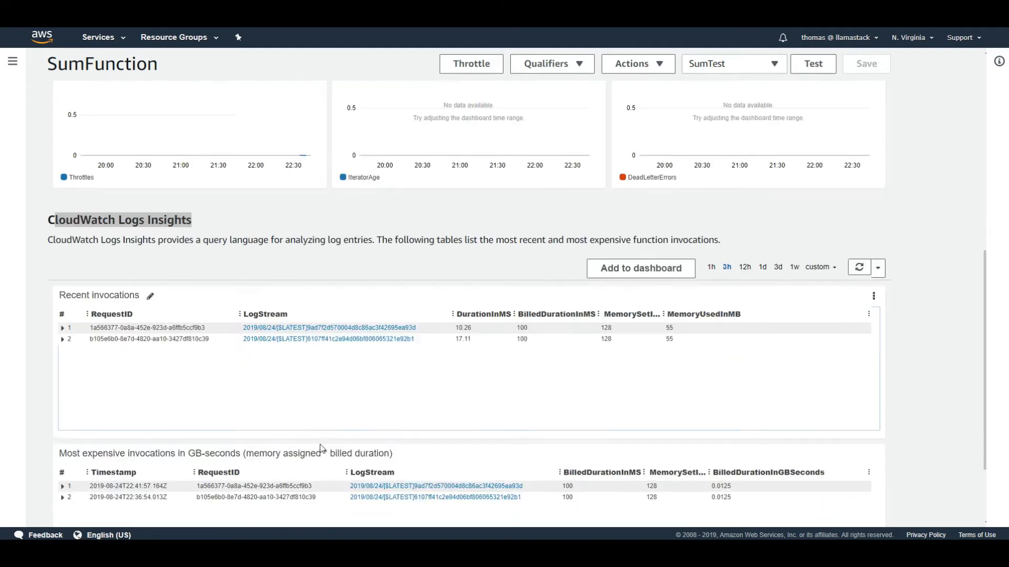
{"action": "left_click", "coordinate": [61, 190]}
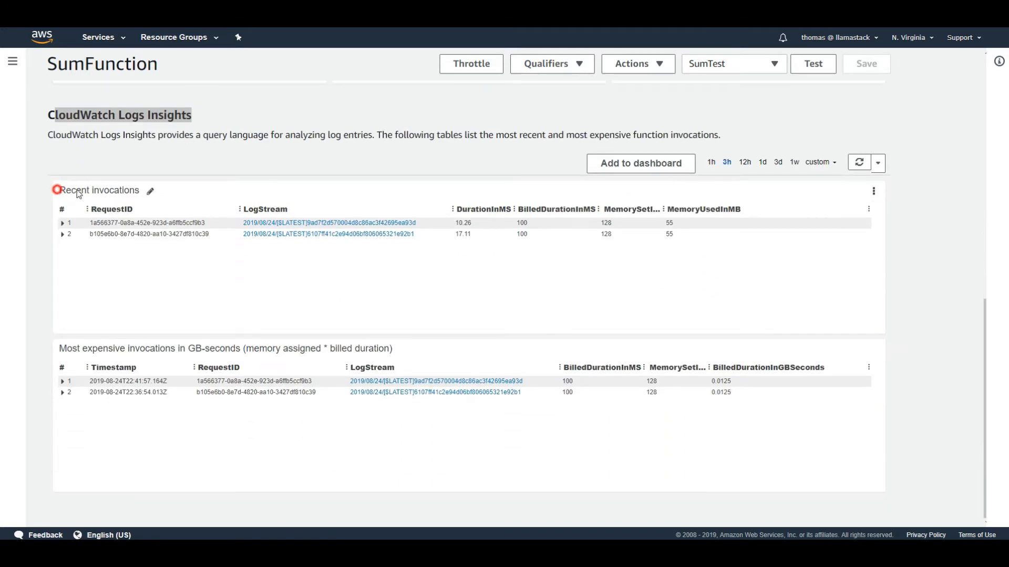
{"action": "left_click", "coordinate": [75, 351]}
Return to SumFunction's configuration and add the line 'if isinstance(numbers, list):' directly below the numbers assignment in the handler
{"action": "scroll", "coordinate": [616, 384], "scroll_direction": "up", "scroll_amount": 10}
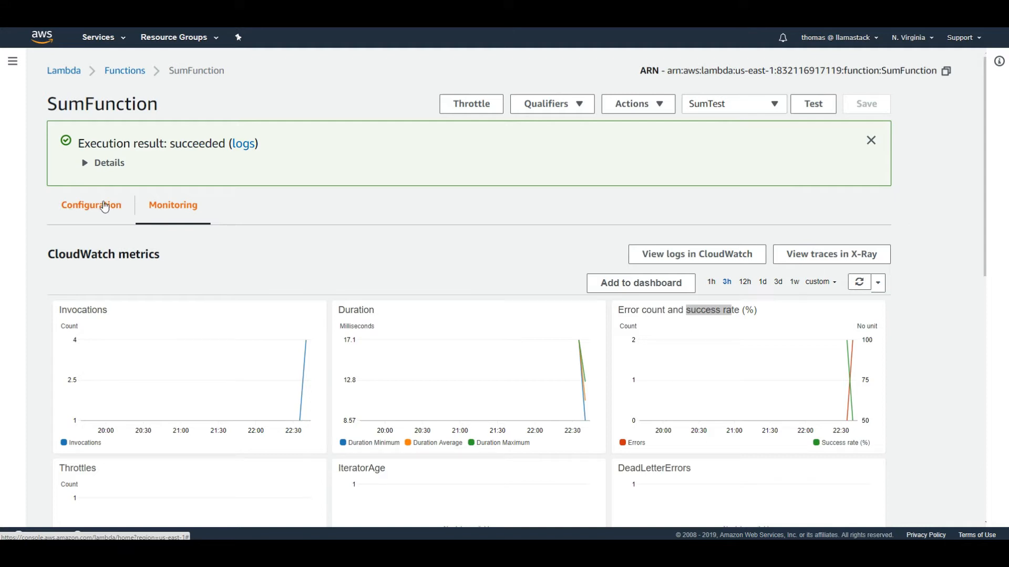
{"action": "left_click", "coordinate": [105, 209]}
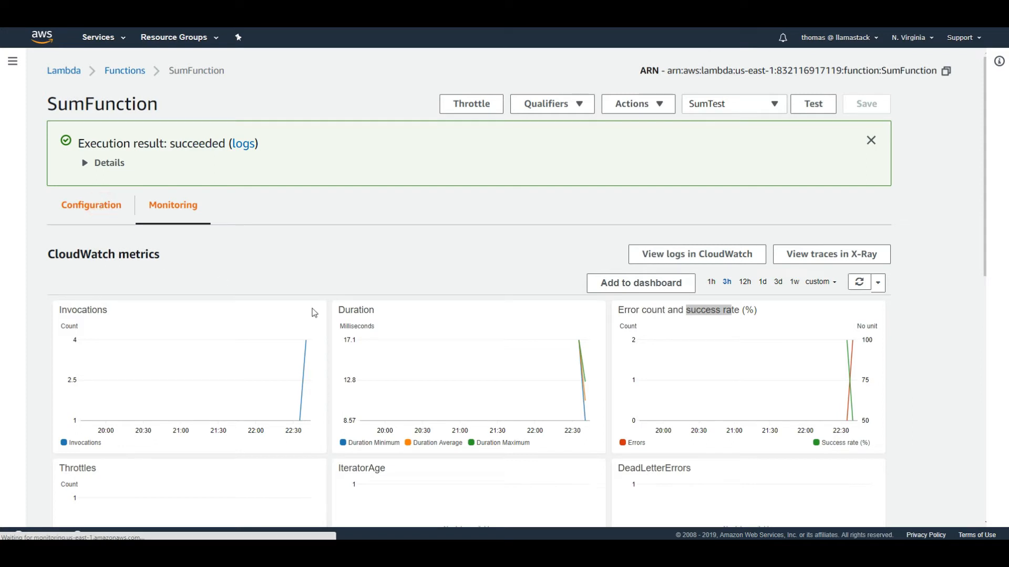
{"action": "scroll", "coordinate": [578, 389], "scroll_direction": "down", "scroll_amount": 3}
{"action": "scroll", "coordinate": [633, 389], "scroll_direction": "down", "scroll_amount": 5}
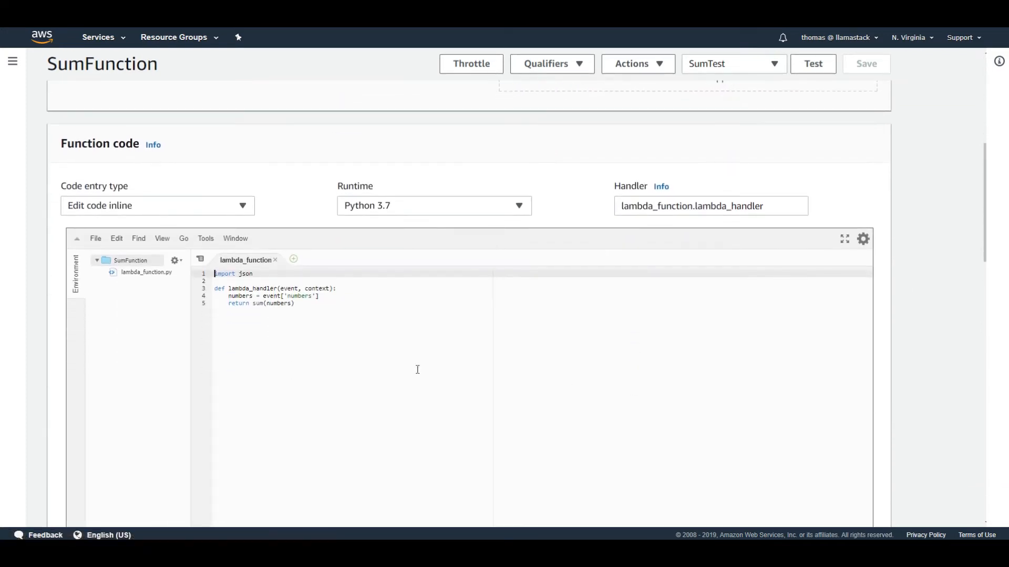
{"action": "left_click", "coordinate": [349, 298]}
{"action": "key", "text": "Return"}
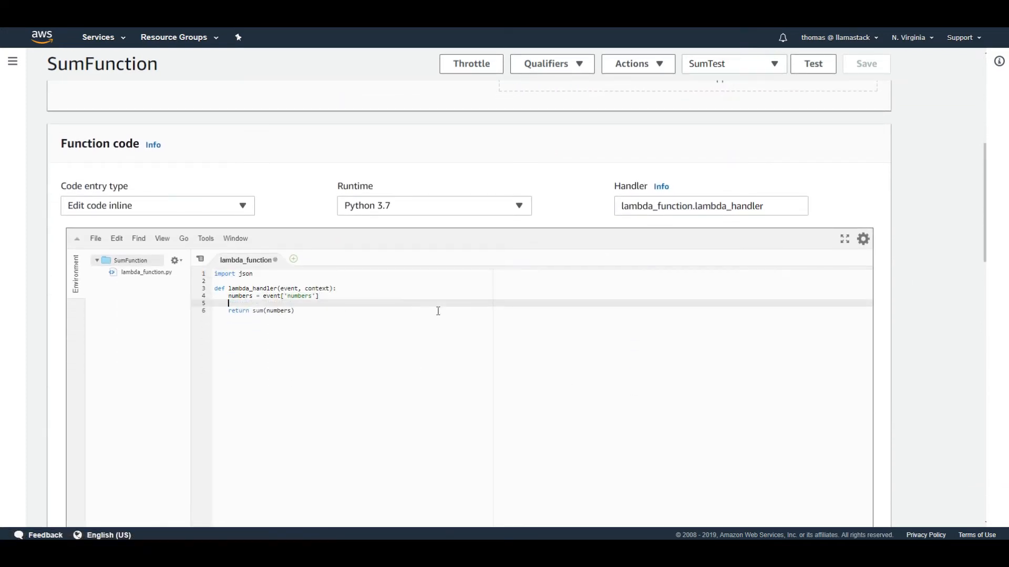
{"action": "type", "text": "if numbe"}
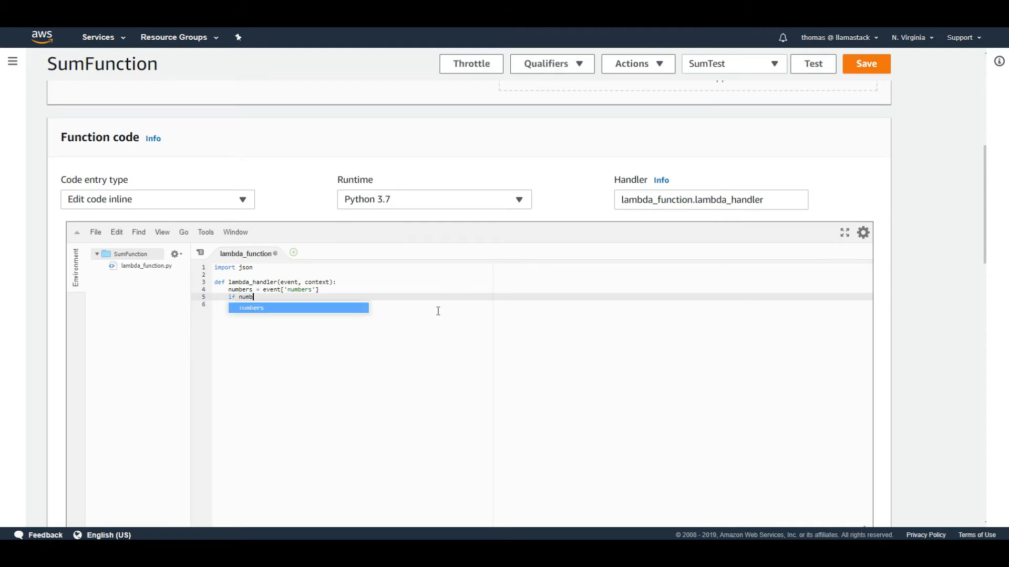
{"action": "key", "text": "BackSpace"}
{"action": "key", "text": "BackSpace"}
{"action": "key", "text": "BackSpace"}
{"action": "key", "text": "BackSpace"}
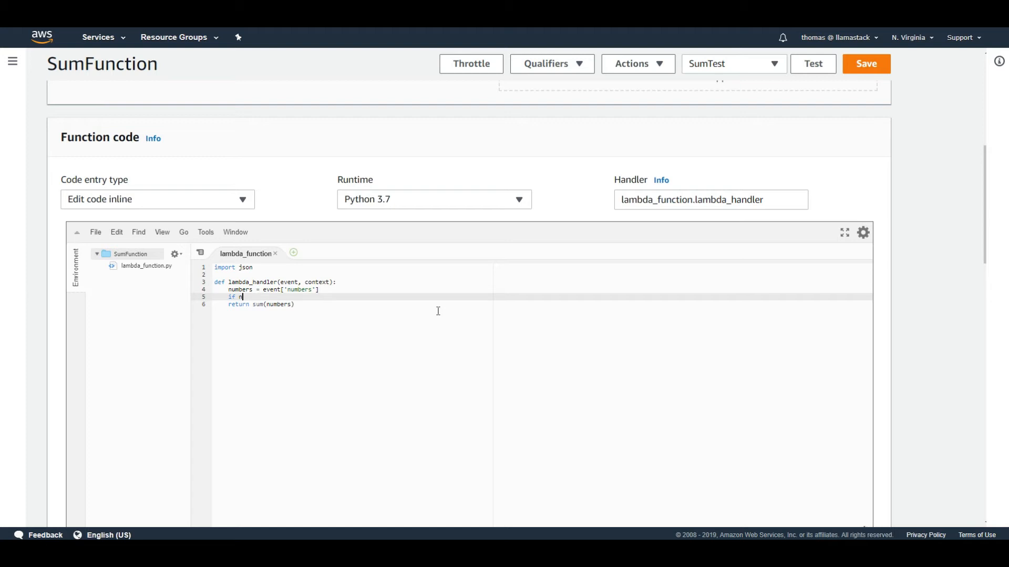
{"action": "key", "text": "BackSpace"}
{"action": "type", "text": "isnstance(numbers, list"}
{"action": "key", "text": "Left"}
{"action": "key", "text": "Left"}
{"action": "key", "text": "Left"}
{"action": "type", "text": "i"}
{"action": "key", "text": "Right"}
{"action": "key", "text": "Right"}
{"action": "key", "text": "Right"}
{"action": "key", "text": "Right"}
{"action": "key", "text": "Right"}
{"action": "key", "text": "Right"}
{"action": "key", "text": "Right"}
{"action": "key", "text": "Right"}
{"action": "key", "text": "Right"}
{"action": "type", "text": ":"}
{"action": "key", "text": "Return"}
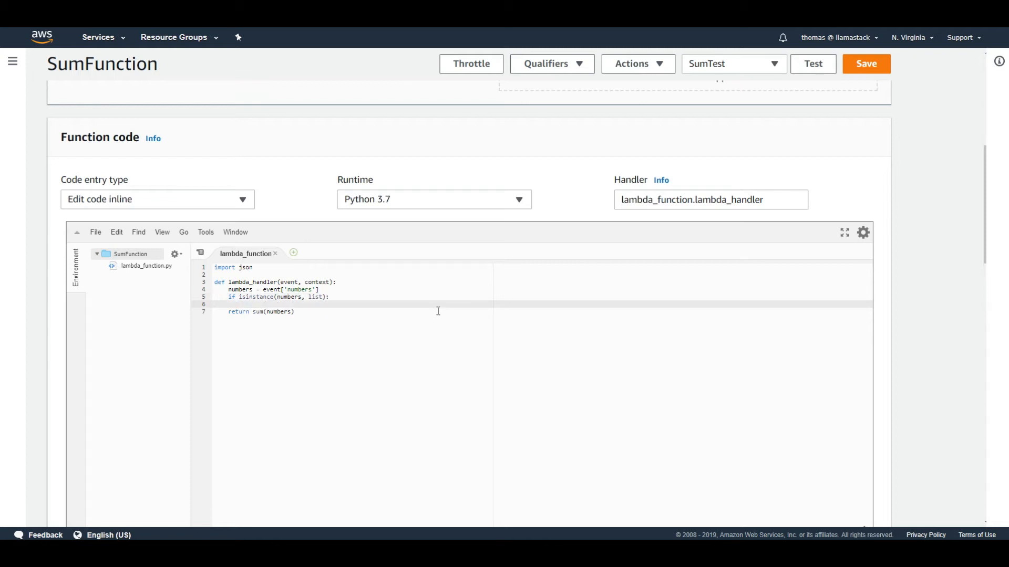
Indent 'return sum(numbers)' beneath the isinstance condition and remove the blank line between them
{"action": "key", "text": "Down"}
{"action": "key", "text": "Left"}
{"action": "key", "text": "Left"}
{"action": "key", "text": "Left"}
{"action": "key", "text": "Left"}
{"action": "key", "text": "Tab"}
{"action": "key", "text": "Up"}
{"action": "key", "text": "BackSpace"}
{"action": "key", "text": "BackSpace"}
{"action": "key", "text": "BackSpace"}
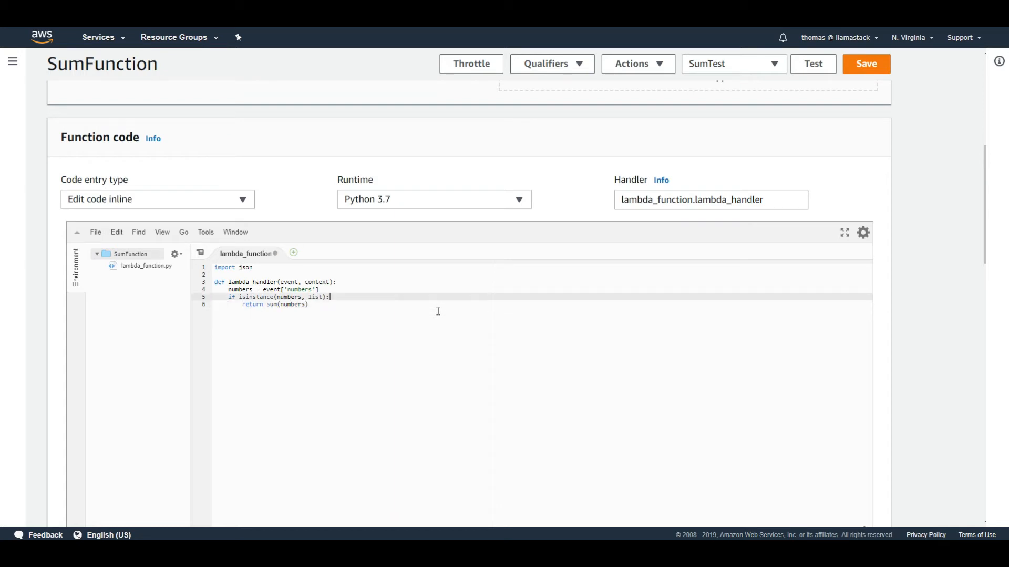
Add an else branch raising ValueError("Numbers must be a list of integers") and save the function
{"action": "key", "text": "Down"}
{"action": "key", "text": "Return"}
{"action": "type", "text": "e"}
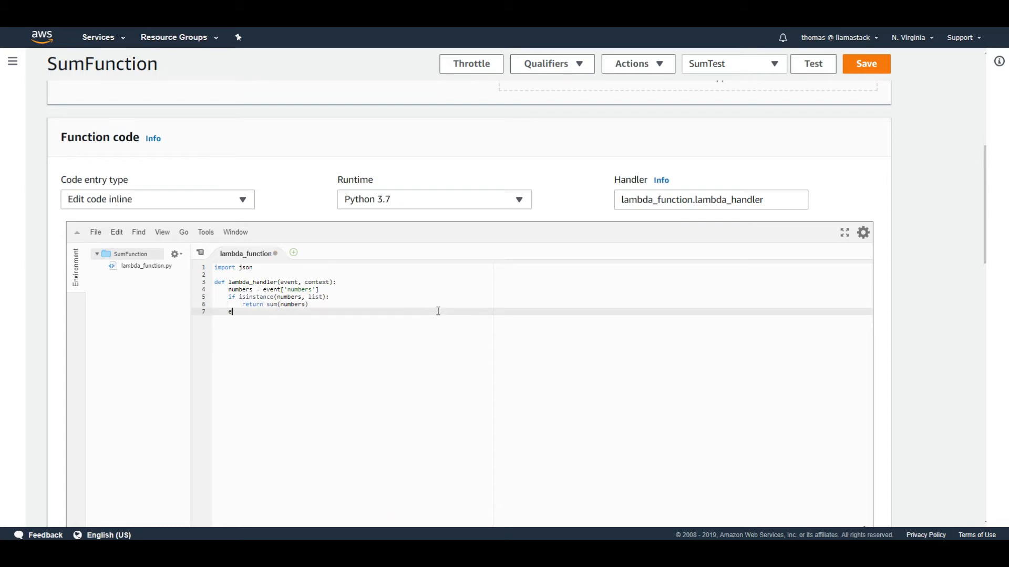
{"action": "type", "text": "lse:"}
{"action": "key", "text": "Return"}
{"action": "type", "text": "raise "}
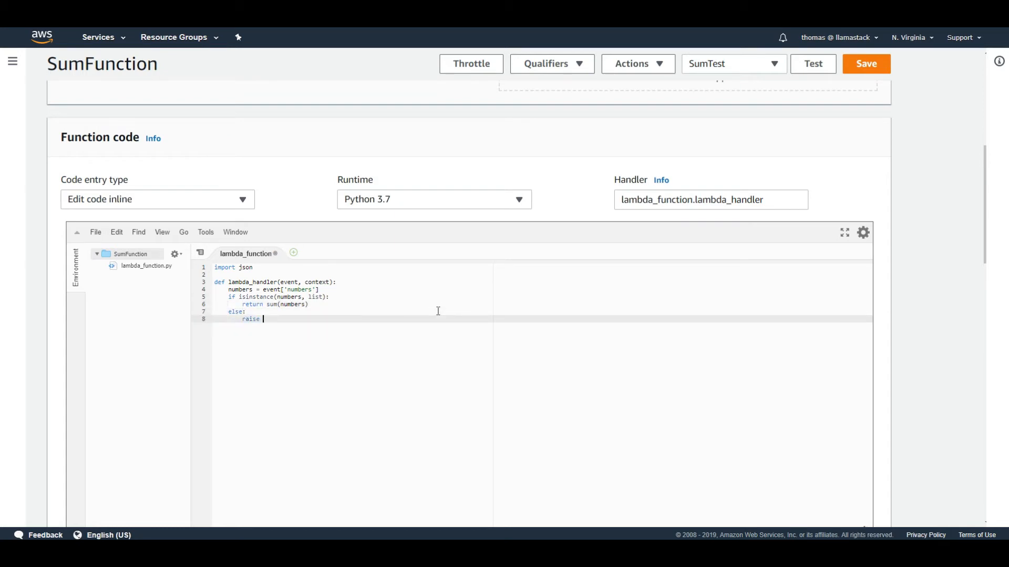
{"action": "type", "text": "ValueError(\"Numbers must be a list of integers"}
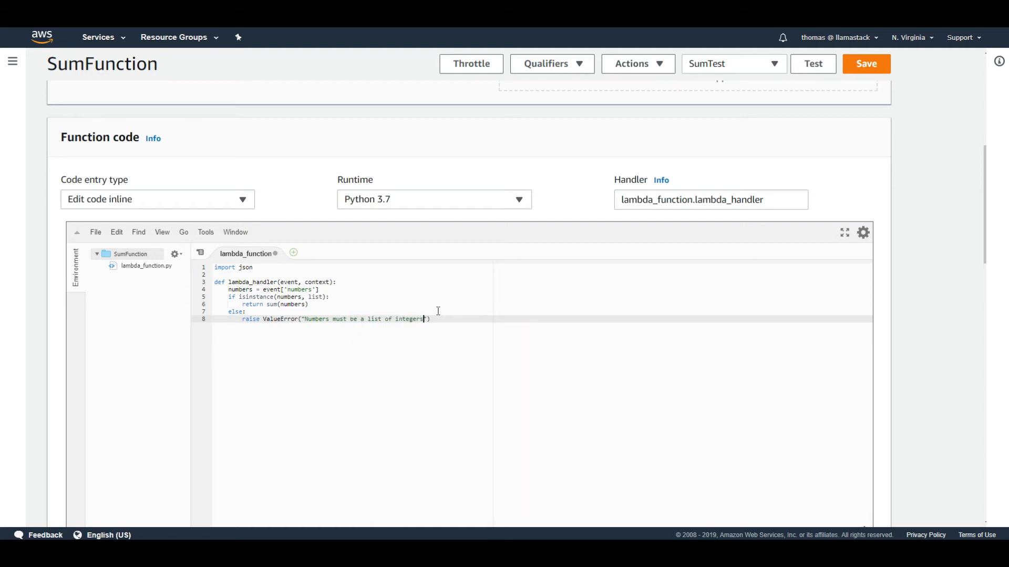
{"action": "left_click", "coordinate": [862, 63]}
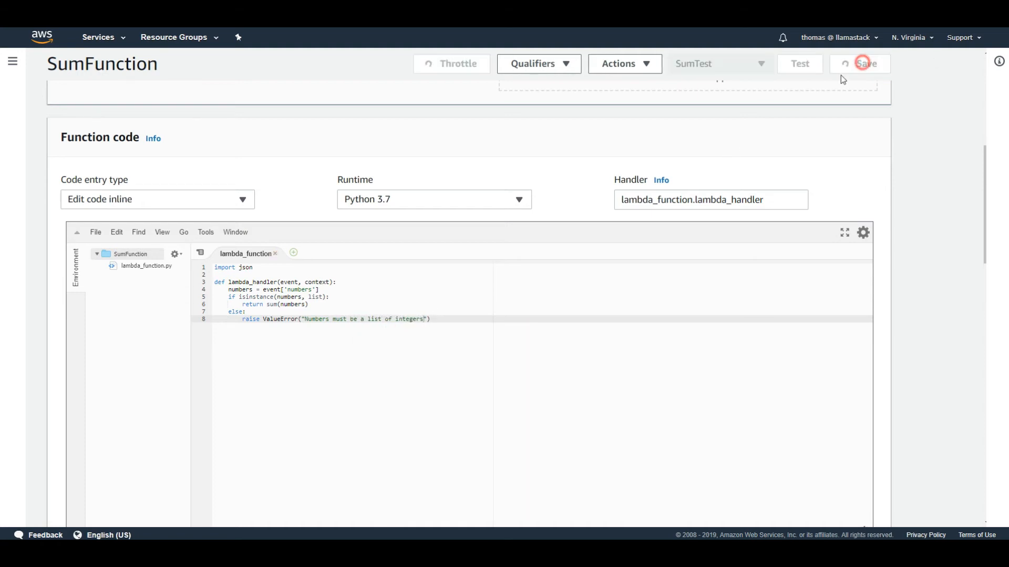
Run the SumTest event on the updated handler and review the execution result details
{"action": "left_click", "coordinate": [812, 95]}
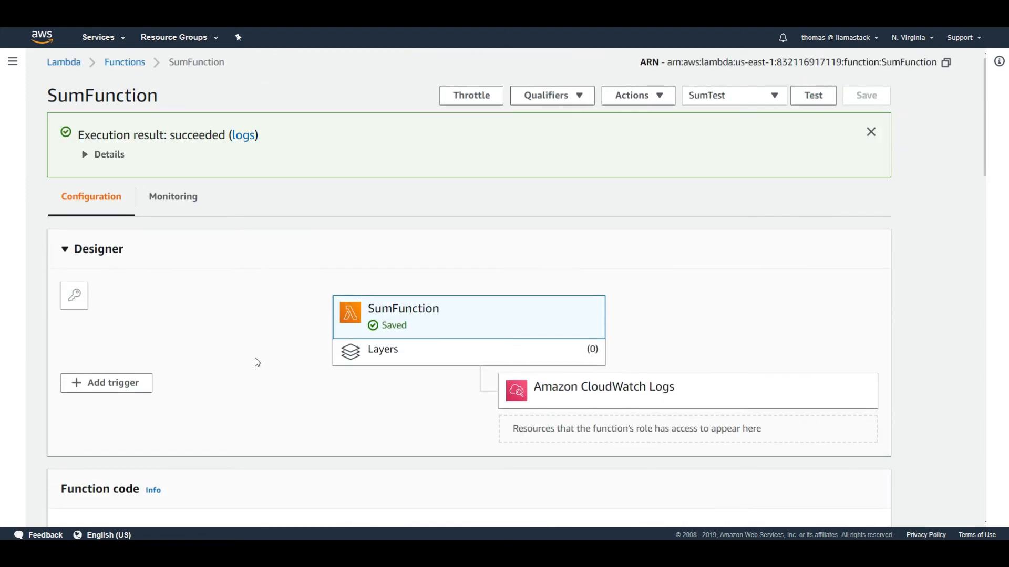
{"action": "left_click", "coordinate": [105, 155]}
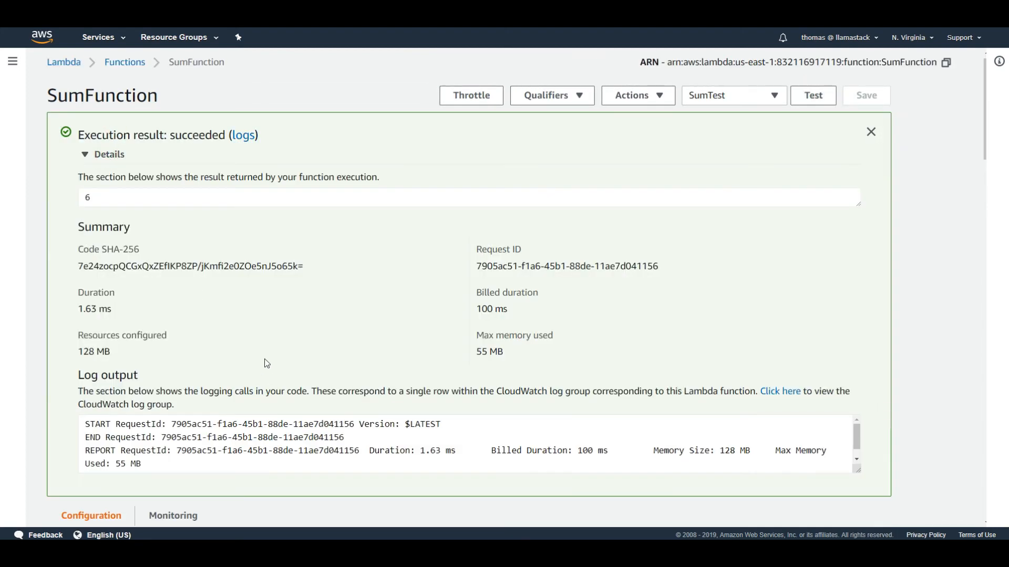
{"action": "scroll", "coordinate": [268, 363], "scroll_direction": "down", "scroll_amount": 12}
{"action": "scroll", "coordinate": [760, 251], "scroll_direction": "up", "scroll_amount": 5}
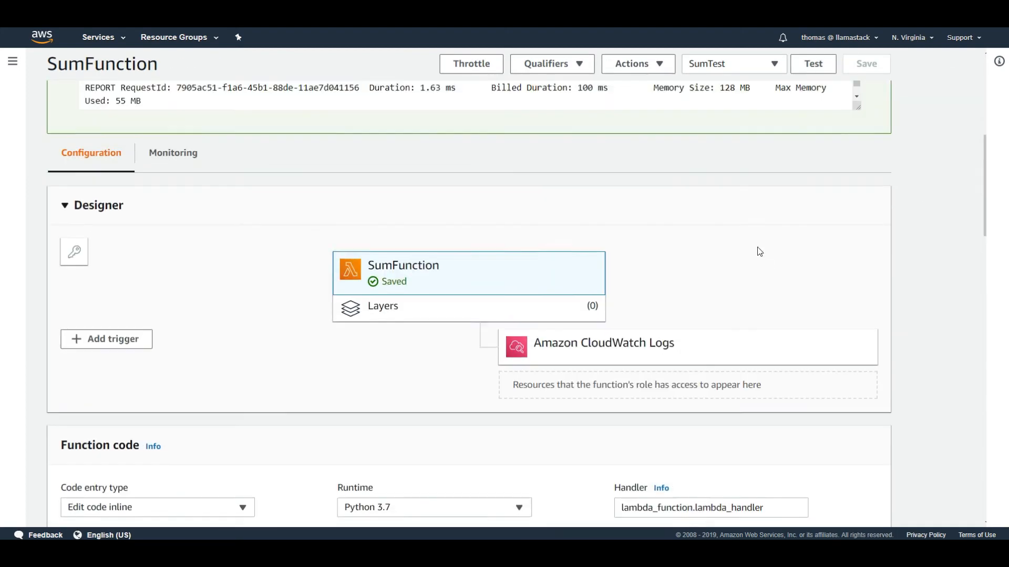
Edit the saved SumTest event so "numbers" holds an empty string instead of a list, and save it
{"action": "scroll", "coordinate": [760, 252], "scroll_direction": "up", "scroll_amount": 4}
{"action": "left_click", "coordinate": [740, 63]}
{"action": "left_click", "coordinate": [723, 129]}
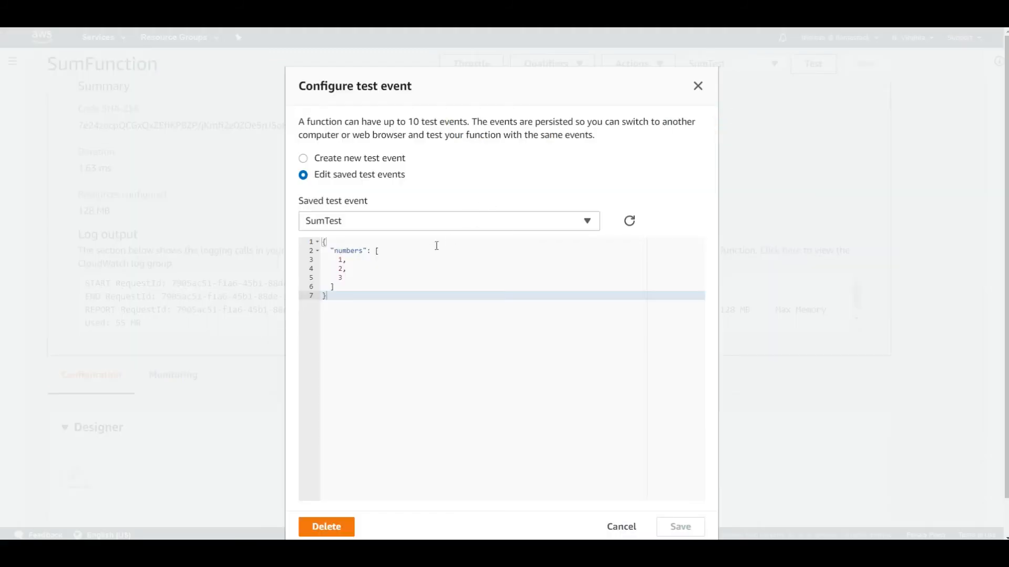
{"action": "left_click_drag", "start_coordinate": [379, 251], "coordinate": [349, 272]}
{"action": "key", "text": "BackSpace"}
{"action": "left_click", "coordinate": [378, 257]}
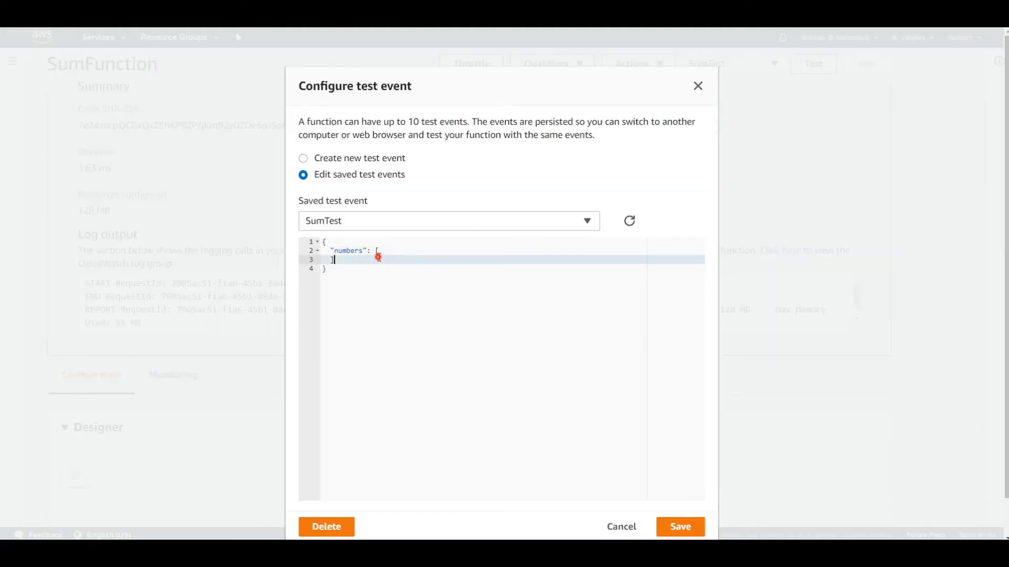
{"action": "key", "text": "BackSpace"}
{"action": "key", "text": "BackSpace"}
{"action": "key", "text": "BackSpace"}
{"action": "key", "text": "BackSpace"}
{"action": "type", "text": "\""}
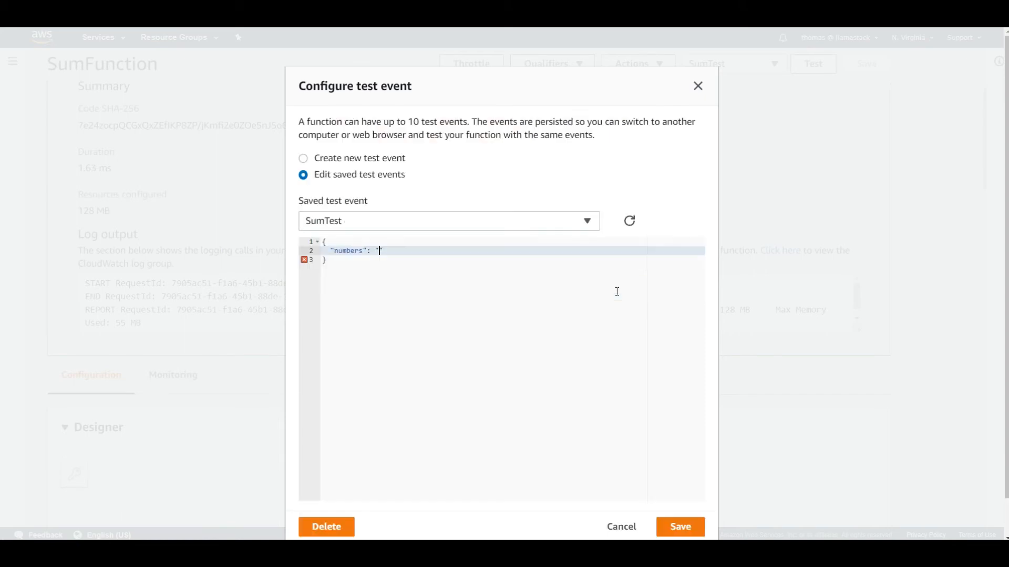
{"action": "left_click", "coordinate": [680, 527]}
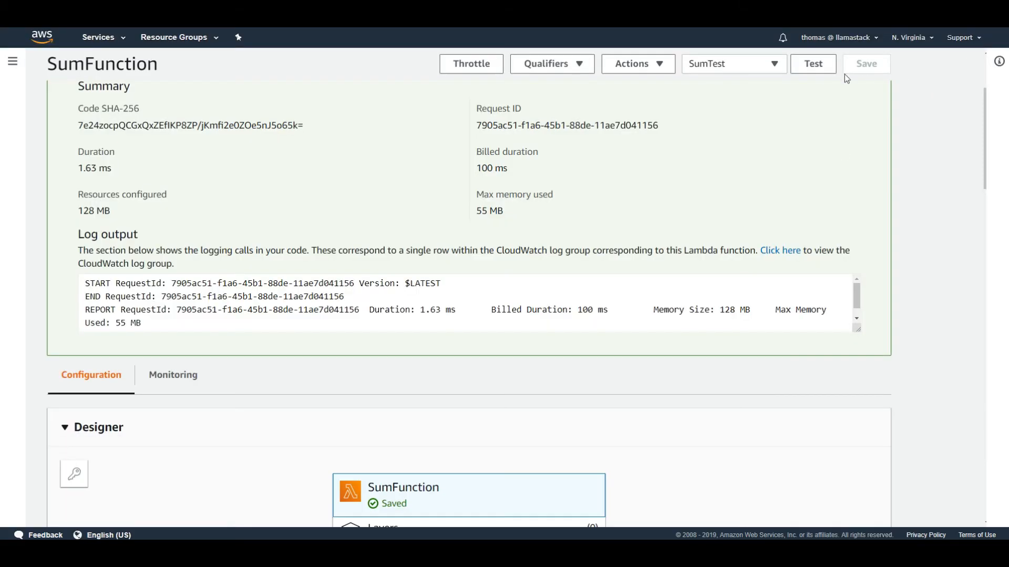
Run SumTest with the string input and examine the returned error type, stack trace and log output
{"action": "left_click", "coordinate": [835, 71]}
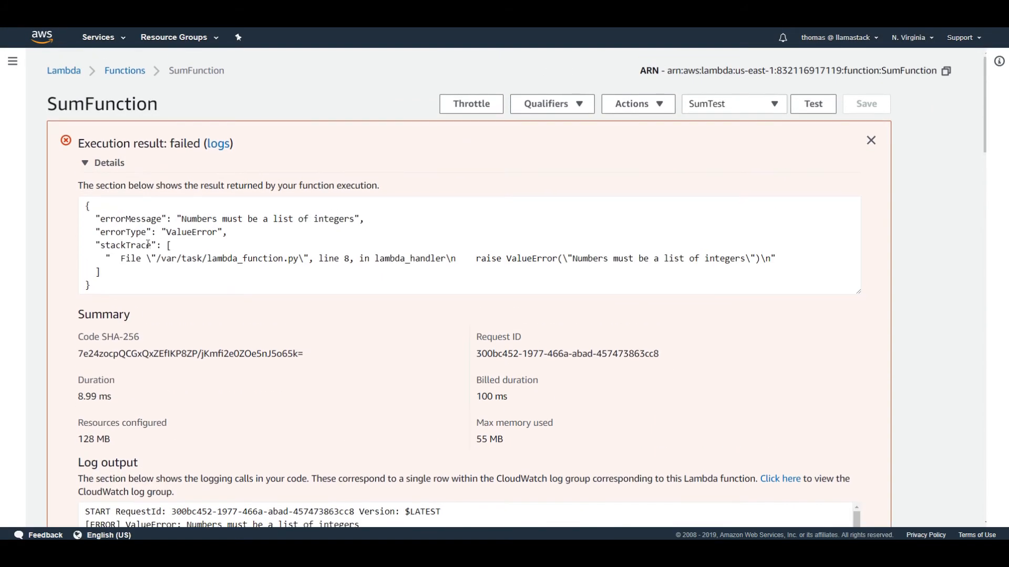
{"action": "left_click_drag", "start_coordinate": [161, 232], "coordinate": [216, 232]}
{"action": "left_click_drag", "start_coordinate": [264, 260], "coordinate": [277, 263]}
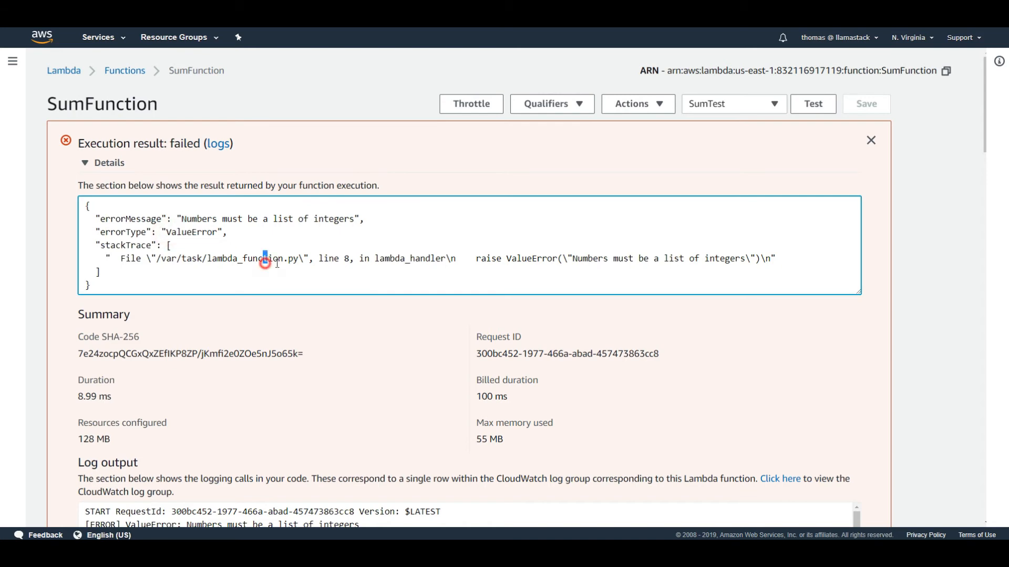
{"action": "scroll", "coordinate": [277, 263], "scroll_direction": "down", "scroll_amount": 4}
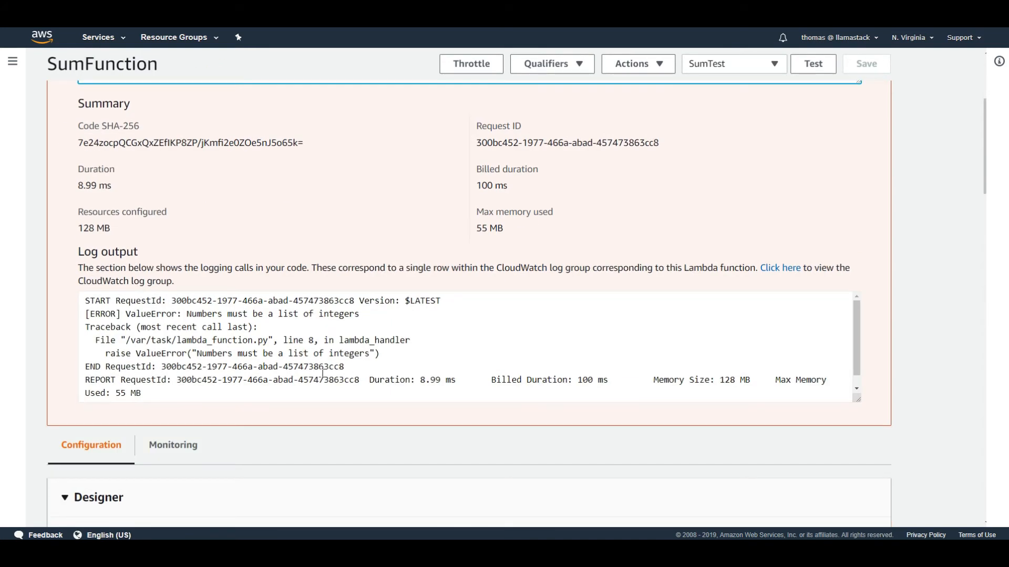
Set "numbers" in the saved SumTest event to the list [1,2,3] and save the event
{"action": "left_click", "coordinate": [725, 67]}
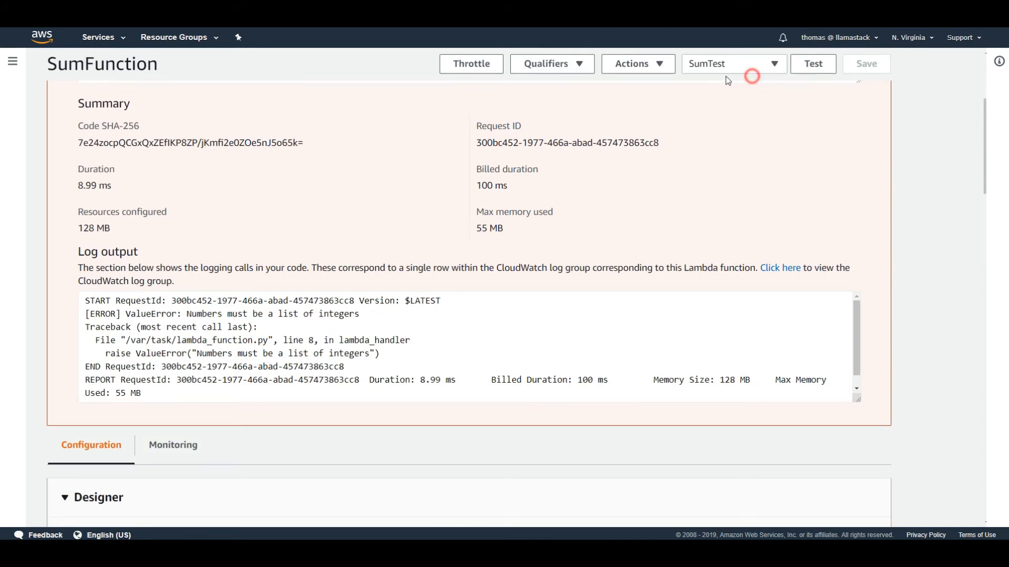
{"action": "left_click", "coordinate": [714, 129]}
{"action": "left_click", "coordinate": [383, 250]}
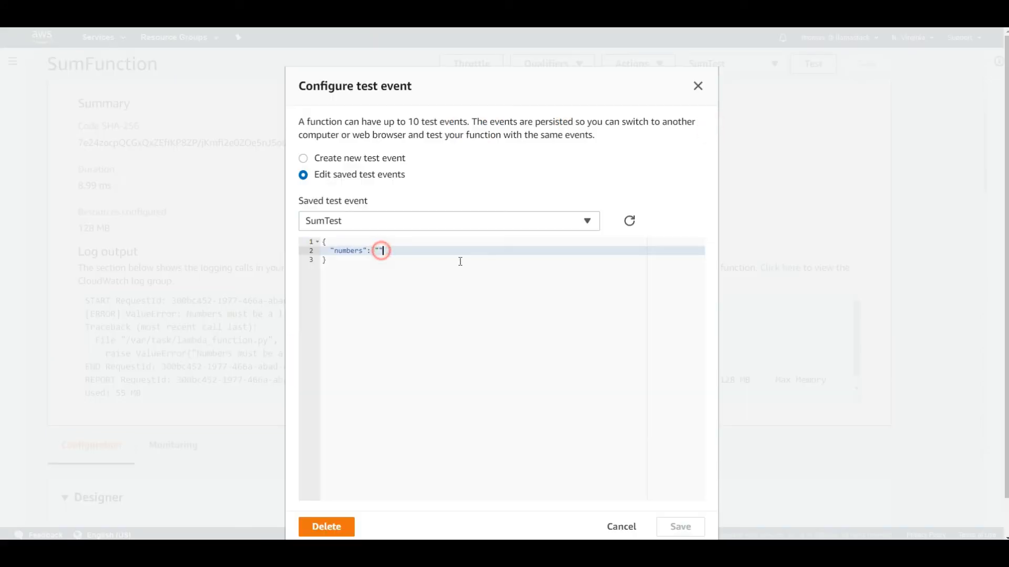
{"action": "key", "text": "BackSpace"}
{"action": "key", "text": "BackSpace"}
{"action": "type", "text": "[1,2,3"}
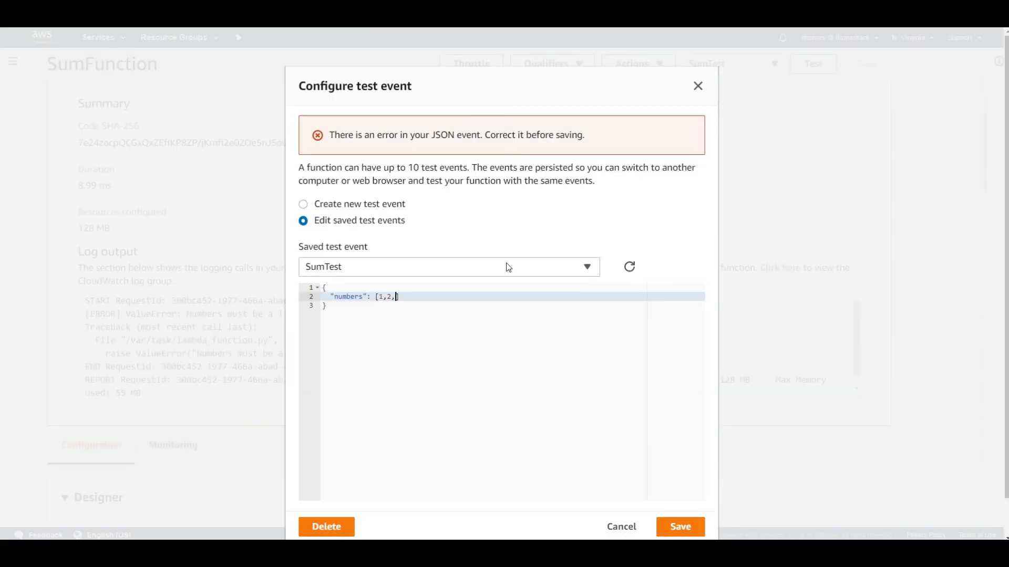
{"action": "left_click", "coordinate": [683, 527]}
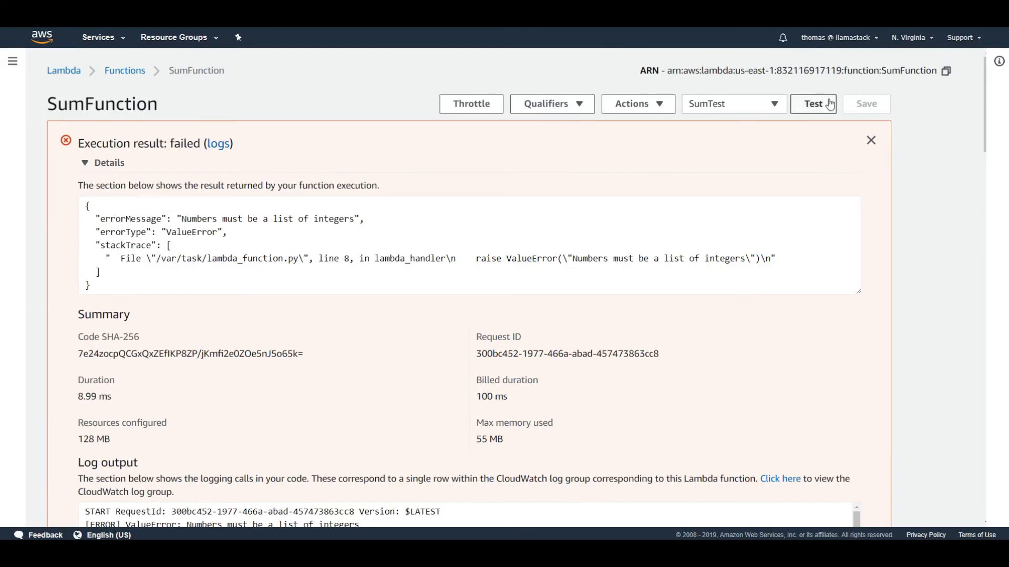
Run SumTest with the list input and open the newest log stream for SumFunction in CloudWatch
{"action": "left_click", "coordinate": [814, 104]}
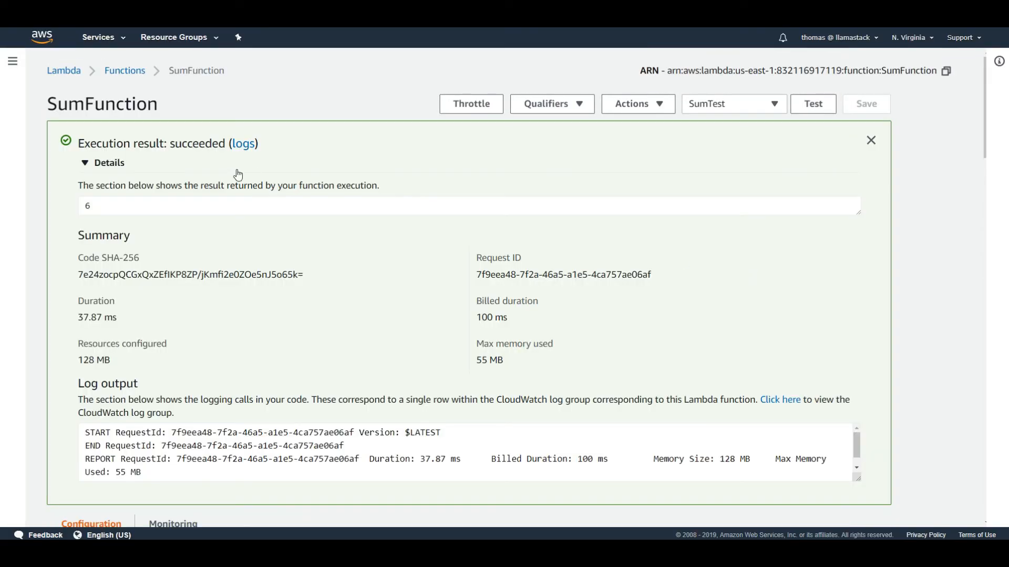
{"action": "left_click", "coordinate": [243, 143]}
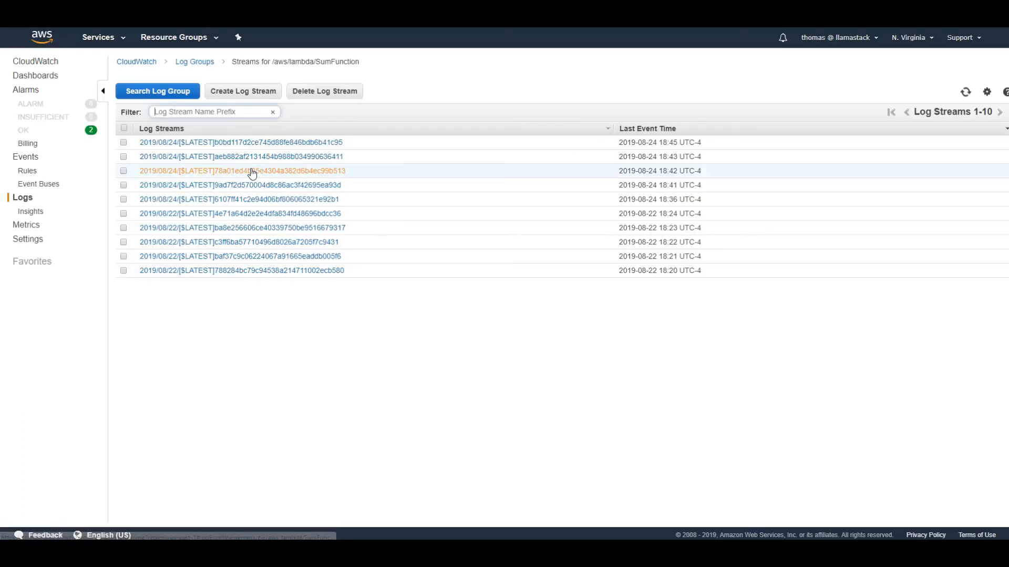
{"action": "left_click", "coordinate": [251, 145]}
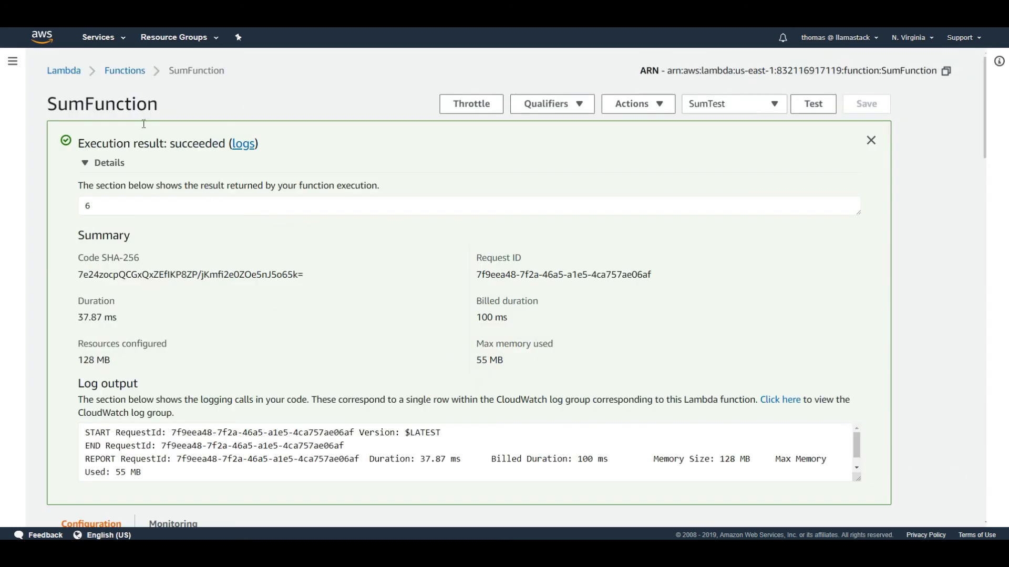
Dismiss the execution result on the function page and look over the handler code with its execution results
{"action": "left_click", "coordinate": [871, 140]}
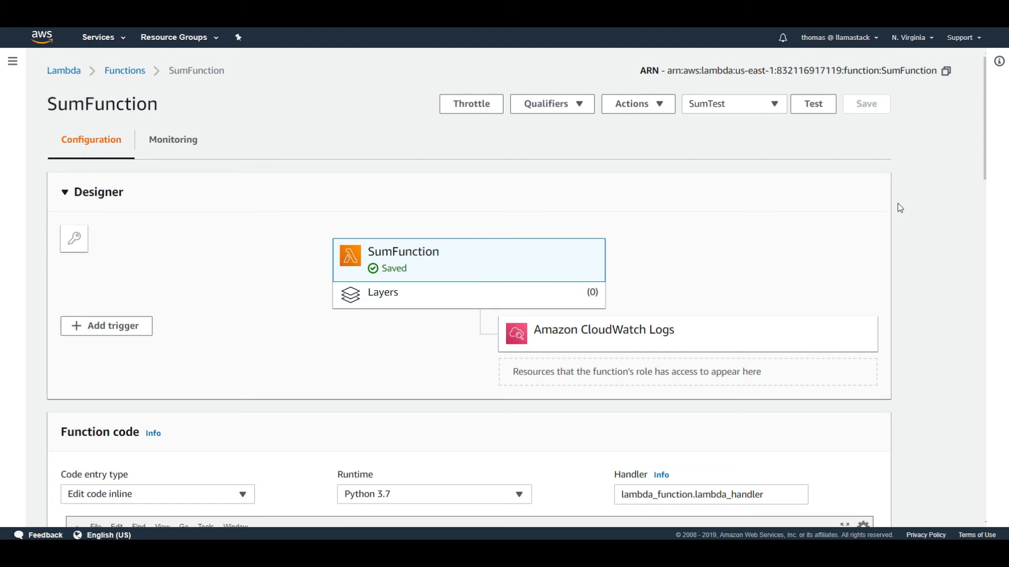
{"action": "scroll", "coordinate": [804, 194], "scroll_direction": "down", "scroll_amount": 10}
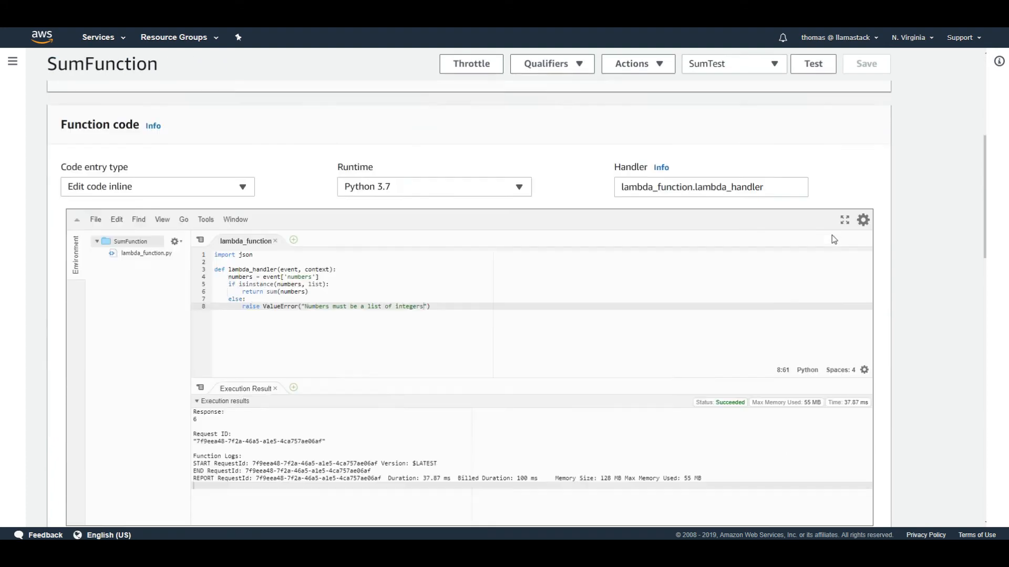
{"action": "scroll", "coordinate": [489, 210], "scroll_direction": "up", "scroll_amount": 10}
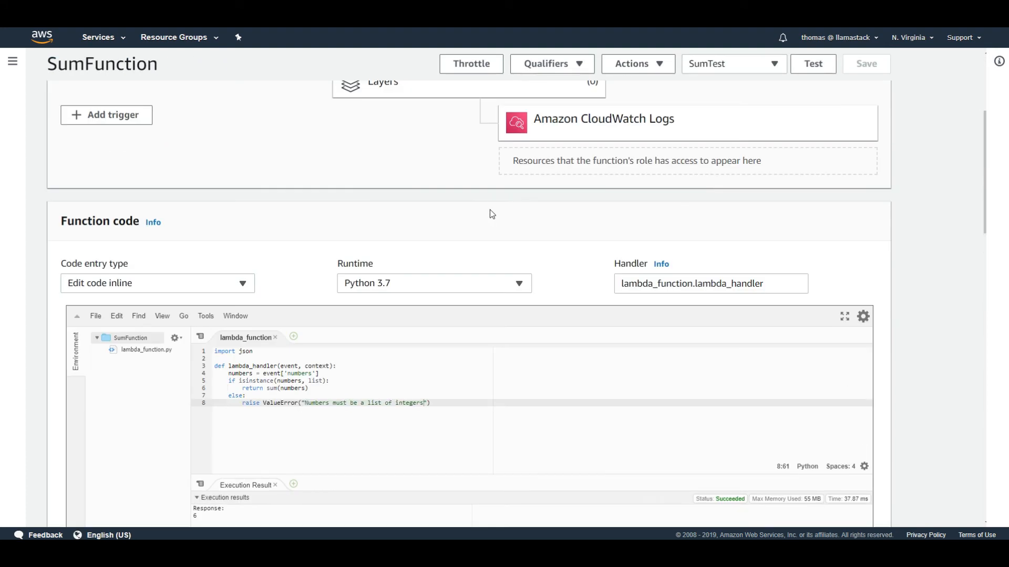